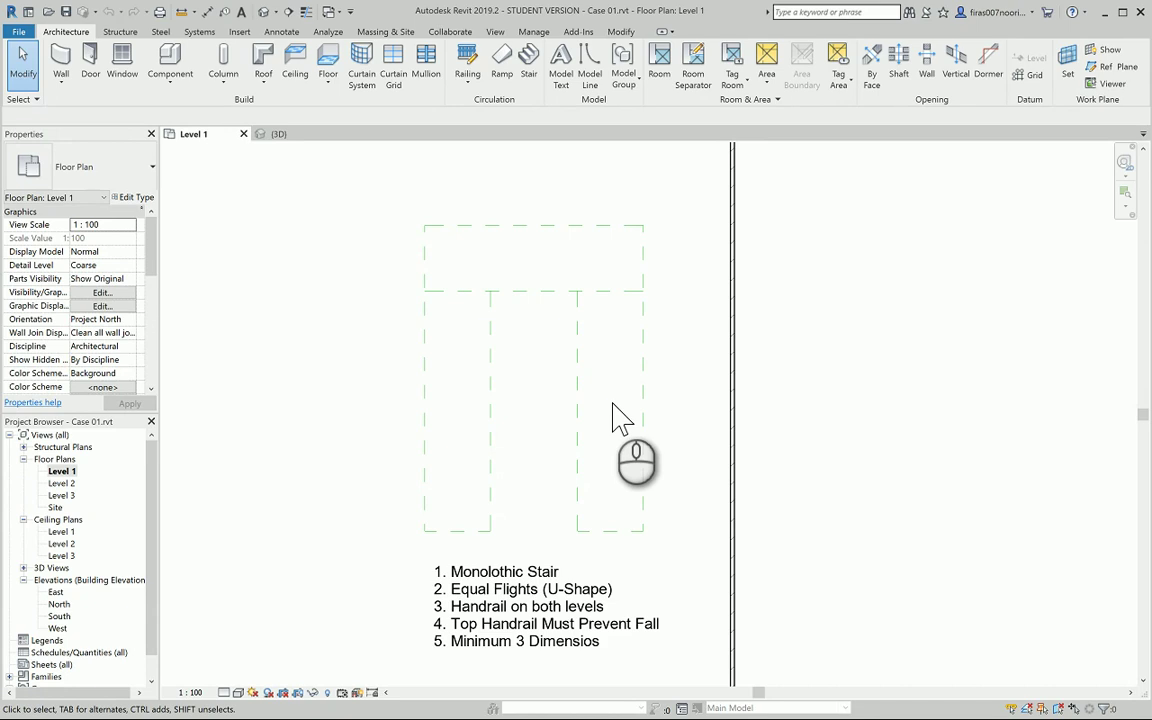
Minimize the Exam 2 File Explorer window to reveal Revit's Level 1 floor plan of Case 01.
middle_drag(600, 425, 562, 405)
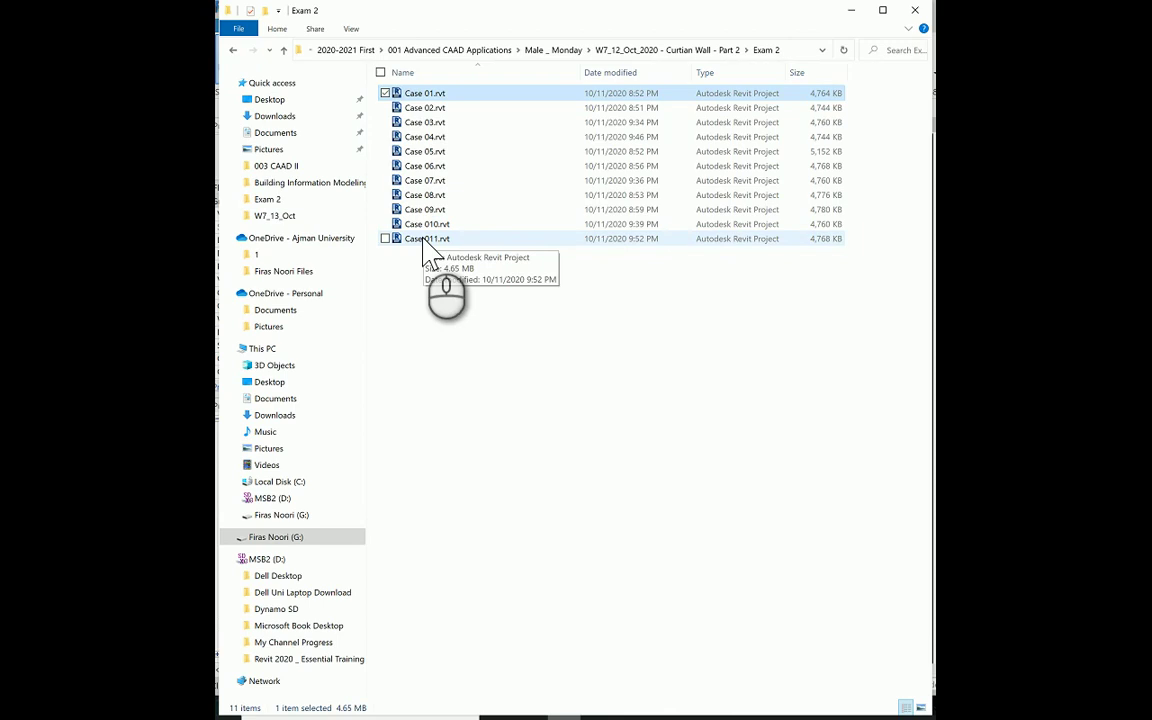
click(851, 12)
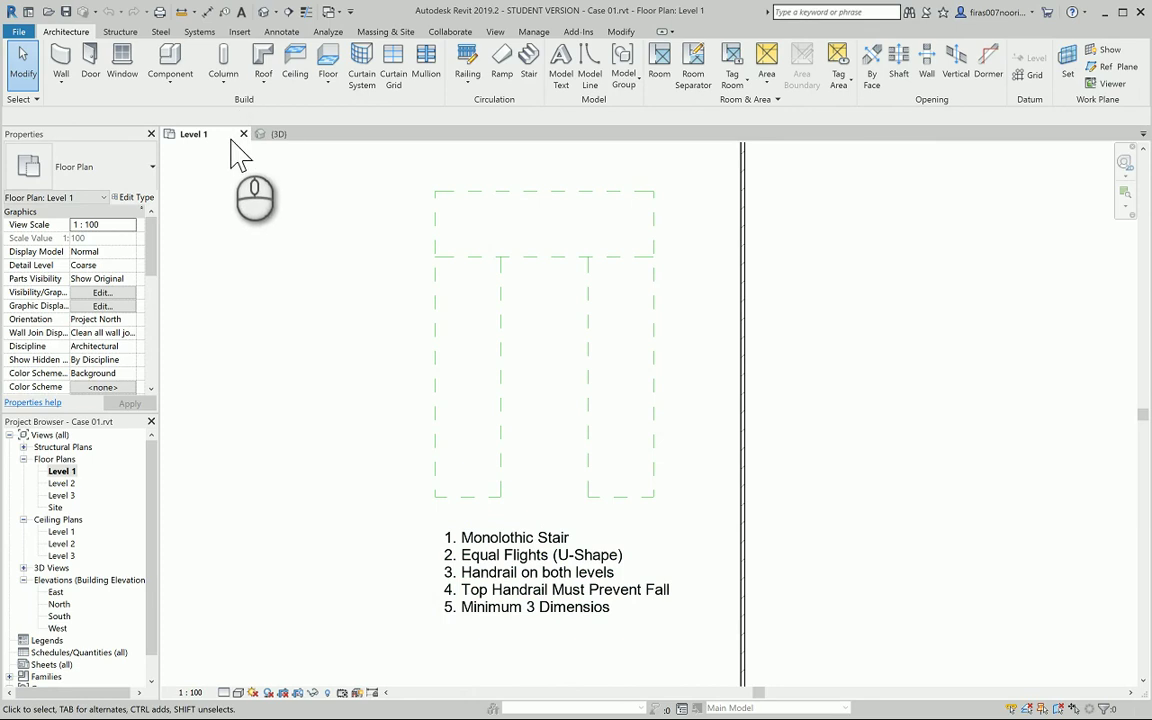
click(280, 134)
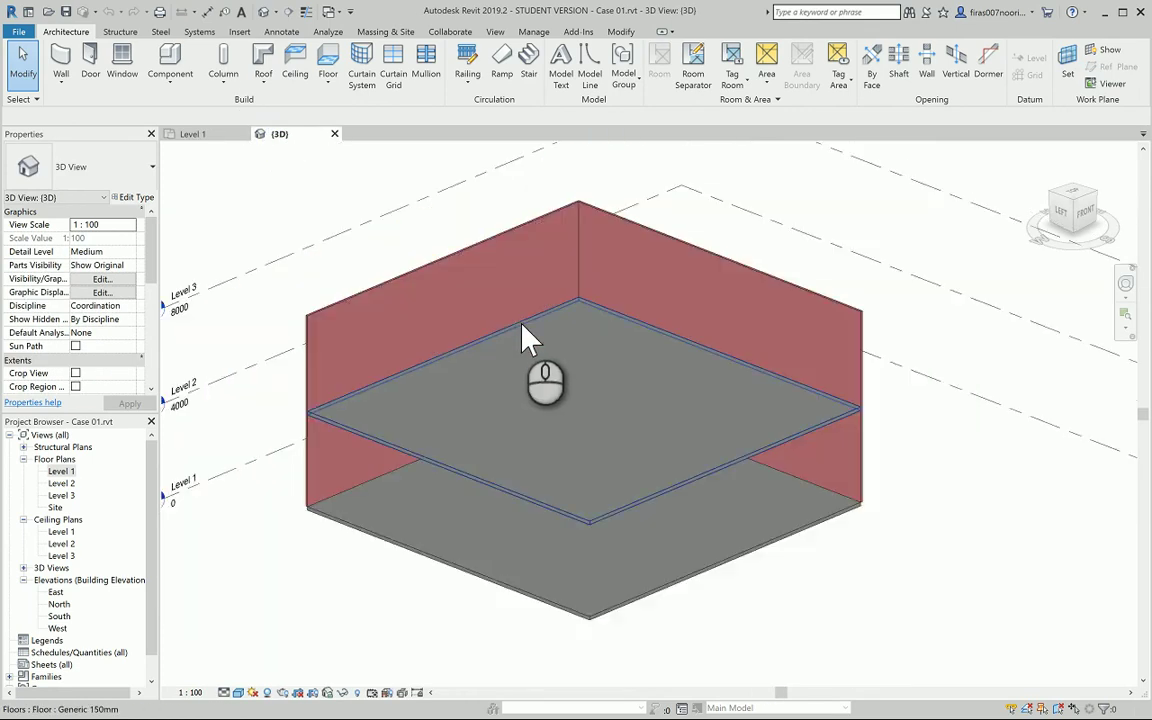
shift+middle_drag(530, 340, 586, 375)
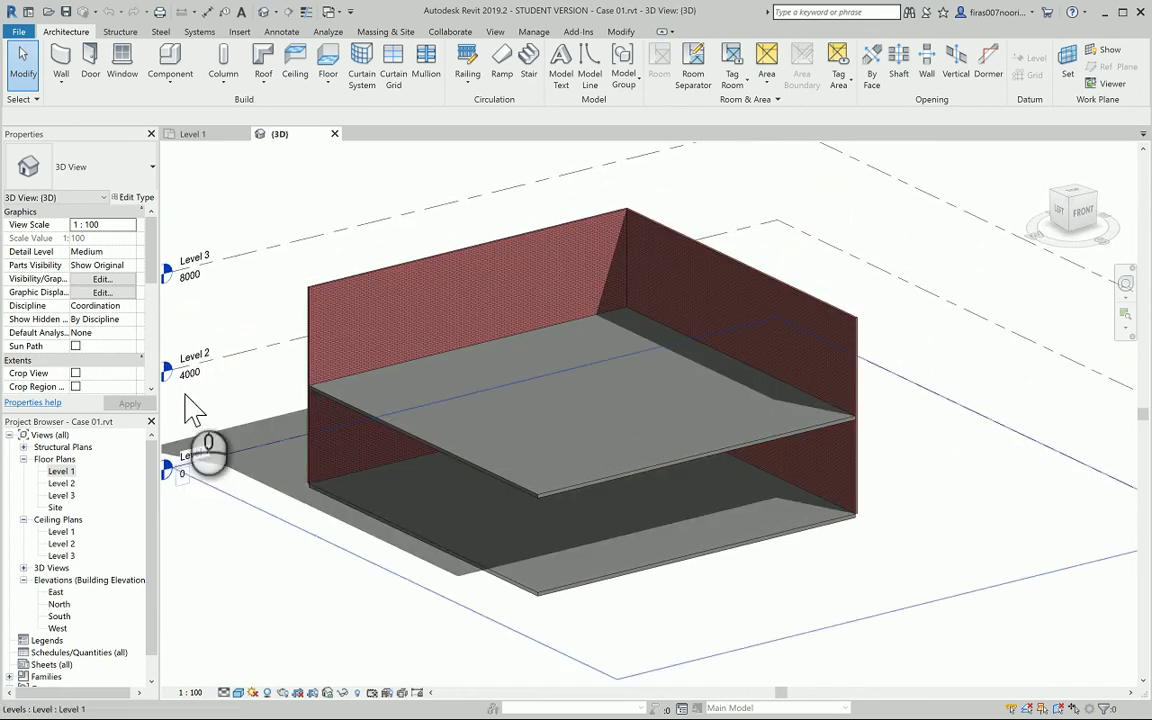
middle_drag(317, 333, 388, 335)
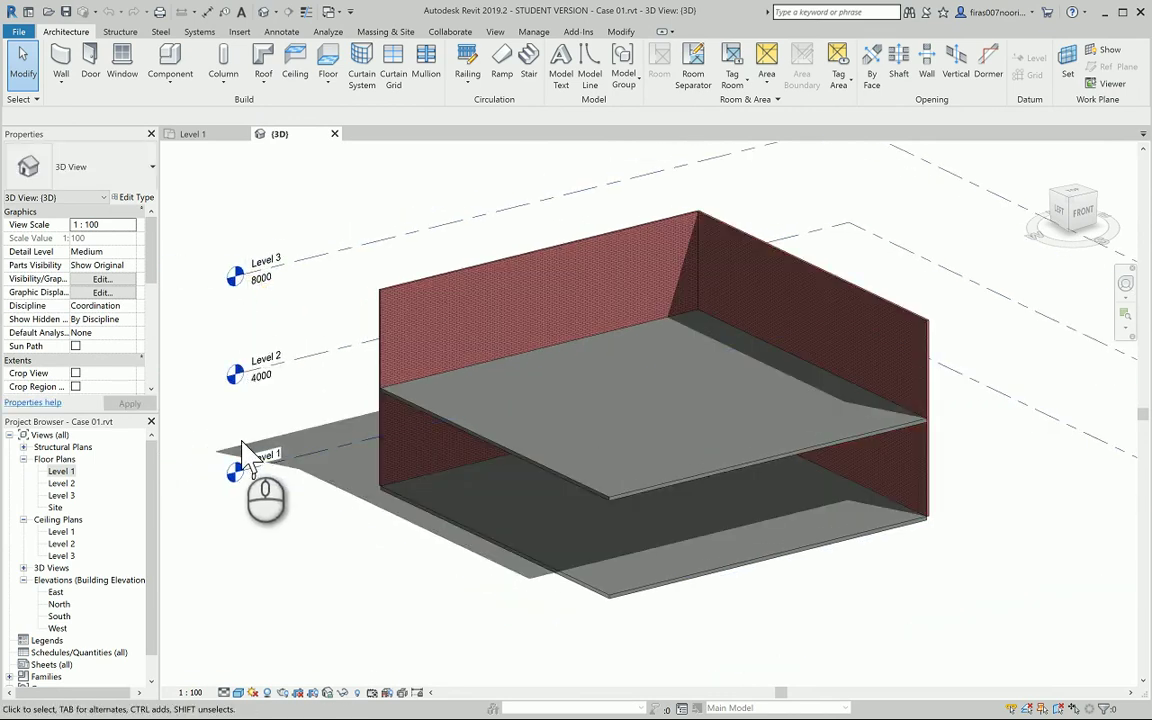
scroll(480, 345, up, 2)
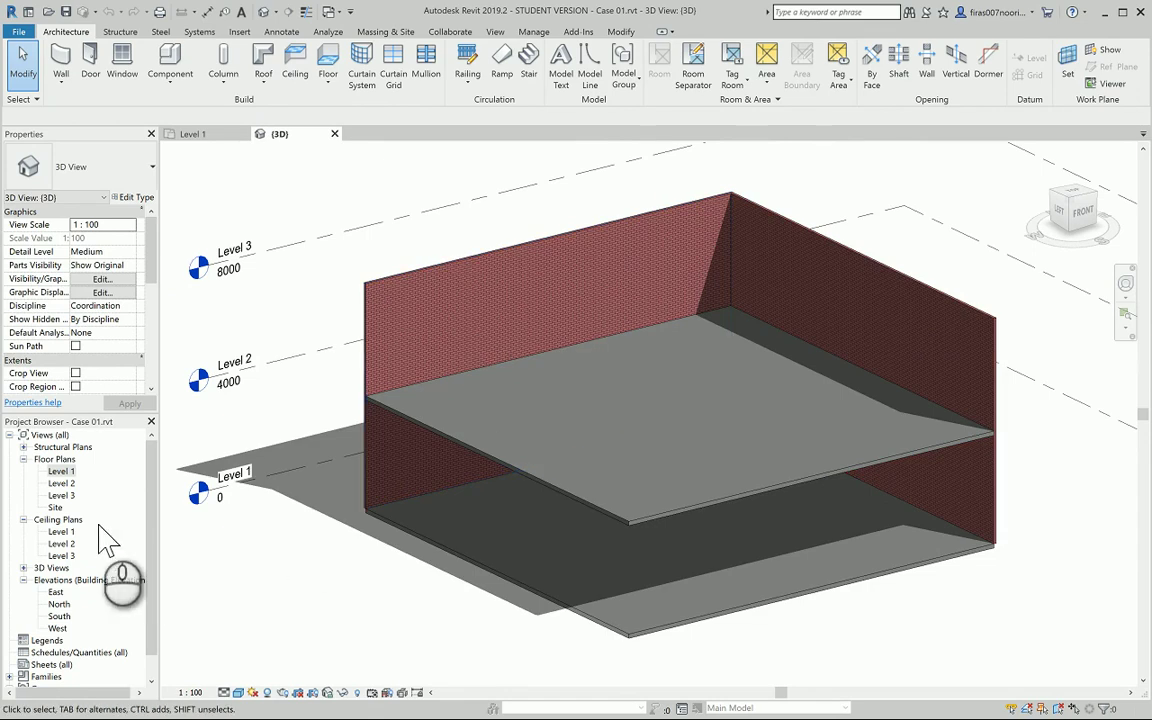
double_click(68, 474)
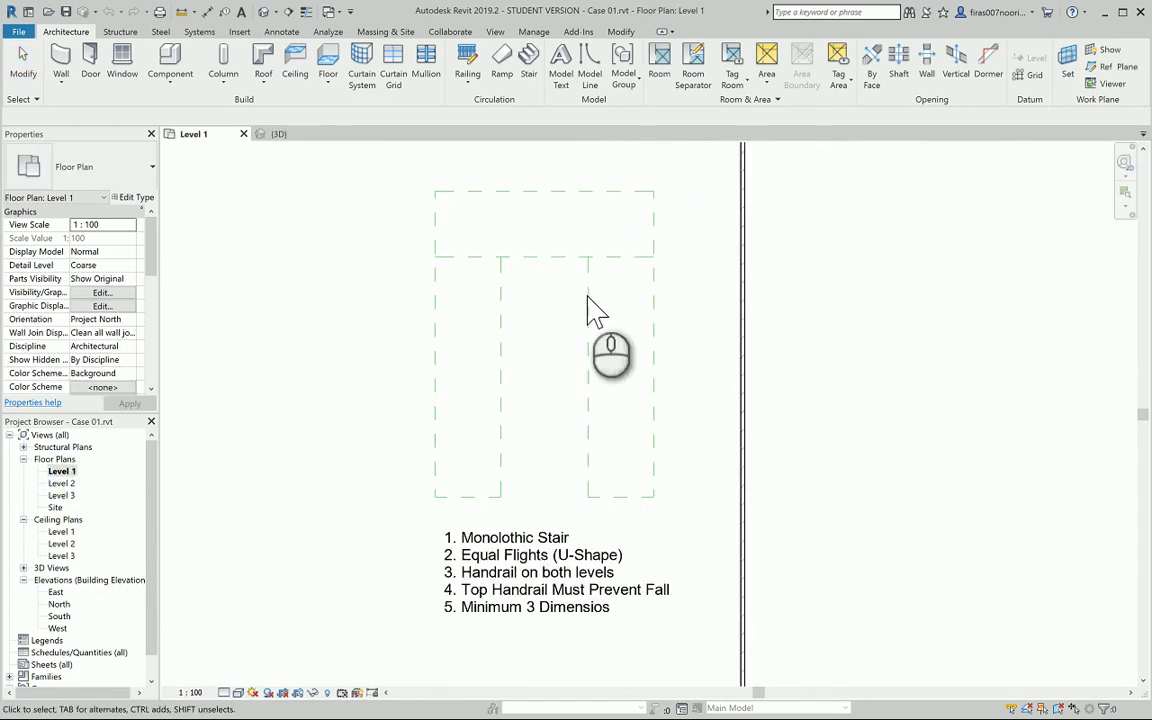
middle_drag(486, 295, 501, 321)
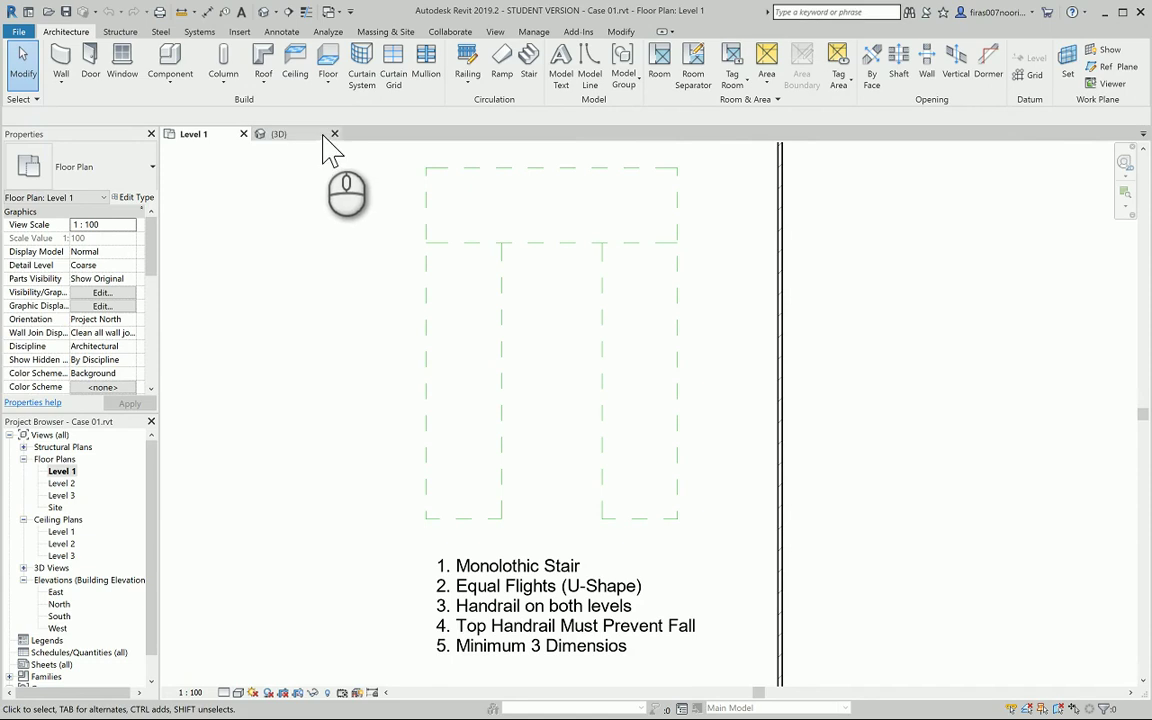
Start a straight-run stair using the Cast-In-Place Monolithic Stair type.
click(528, 62)
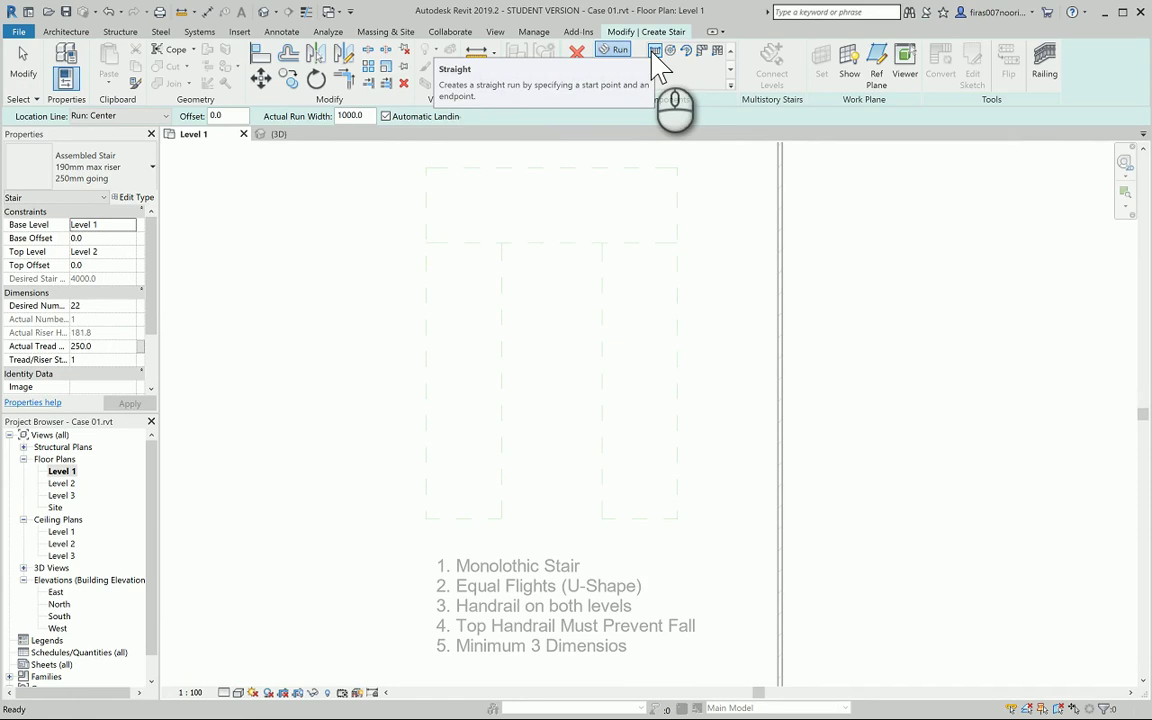
click(653, 50)
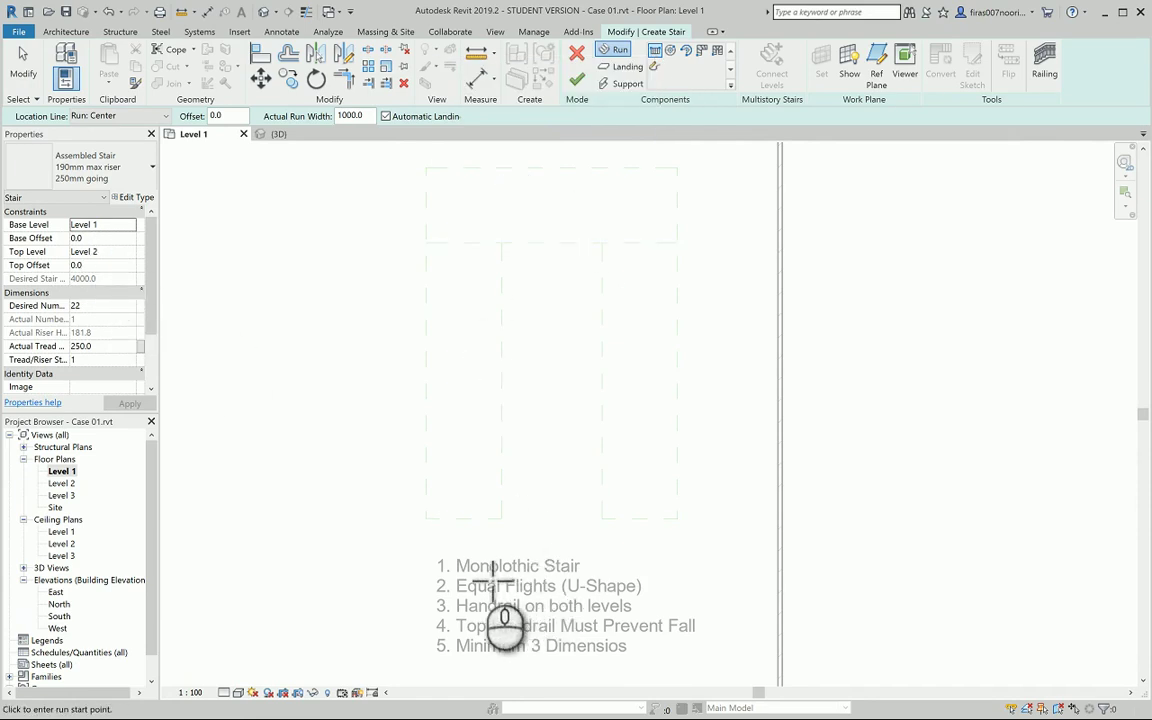
click(125, 172)
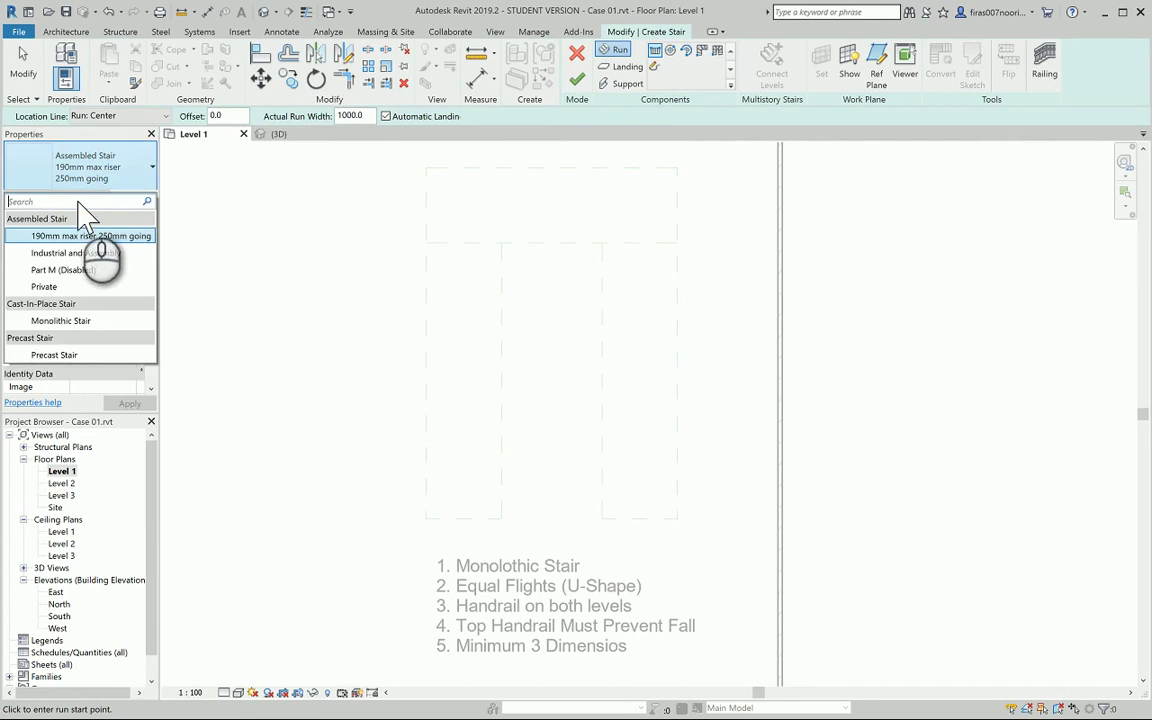
click(60, 320)
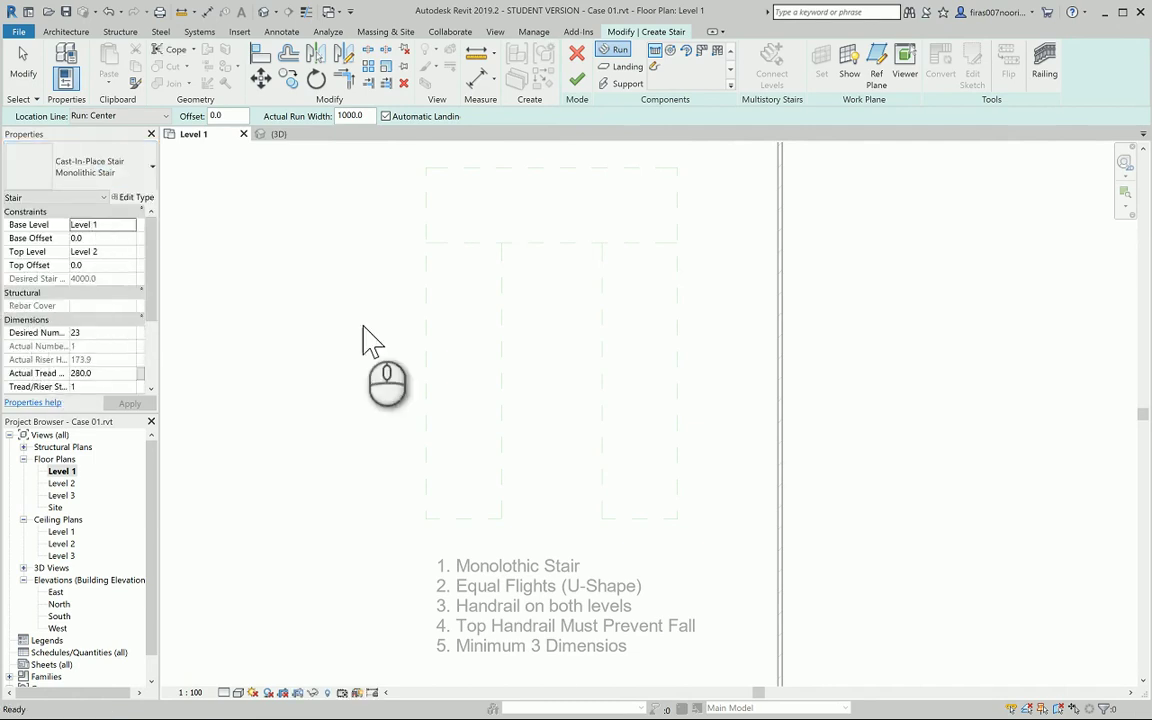
Sketch two parallel 12-riser runs from Level 1 to Level 2, joined by a landing.
click(463, 520)
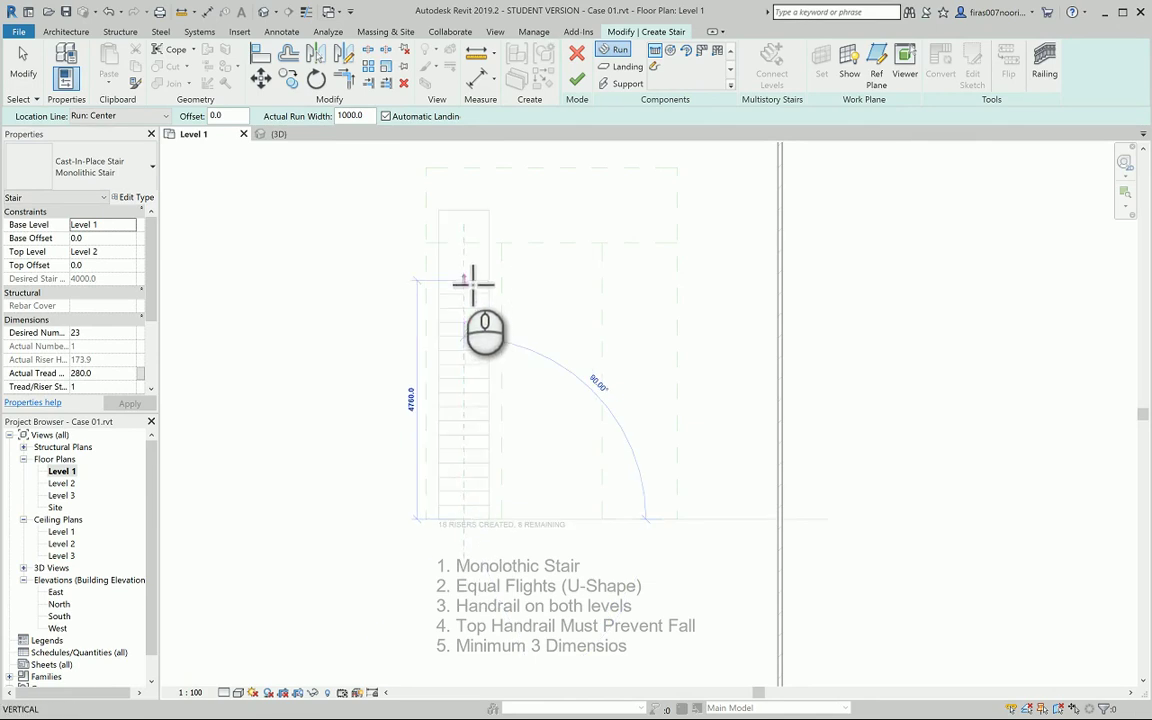
click(472, 242)
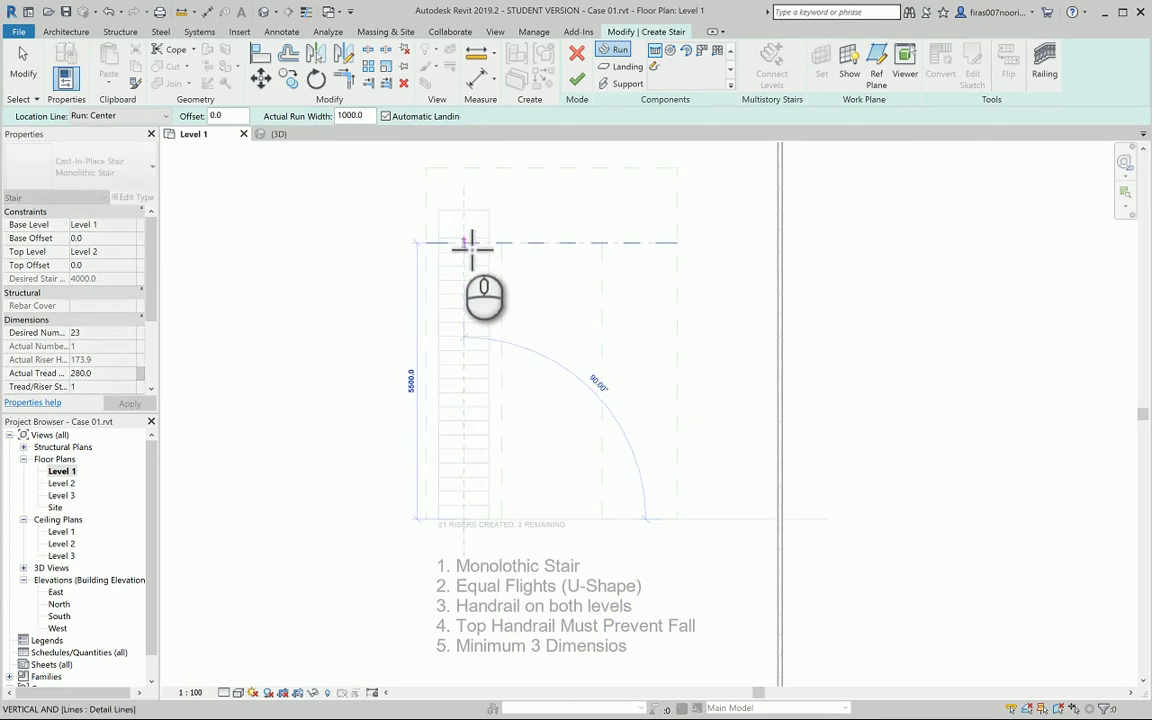
click(466, 397)
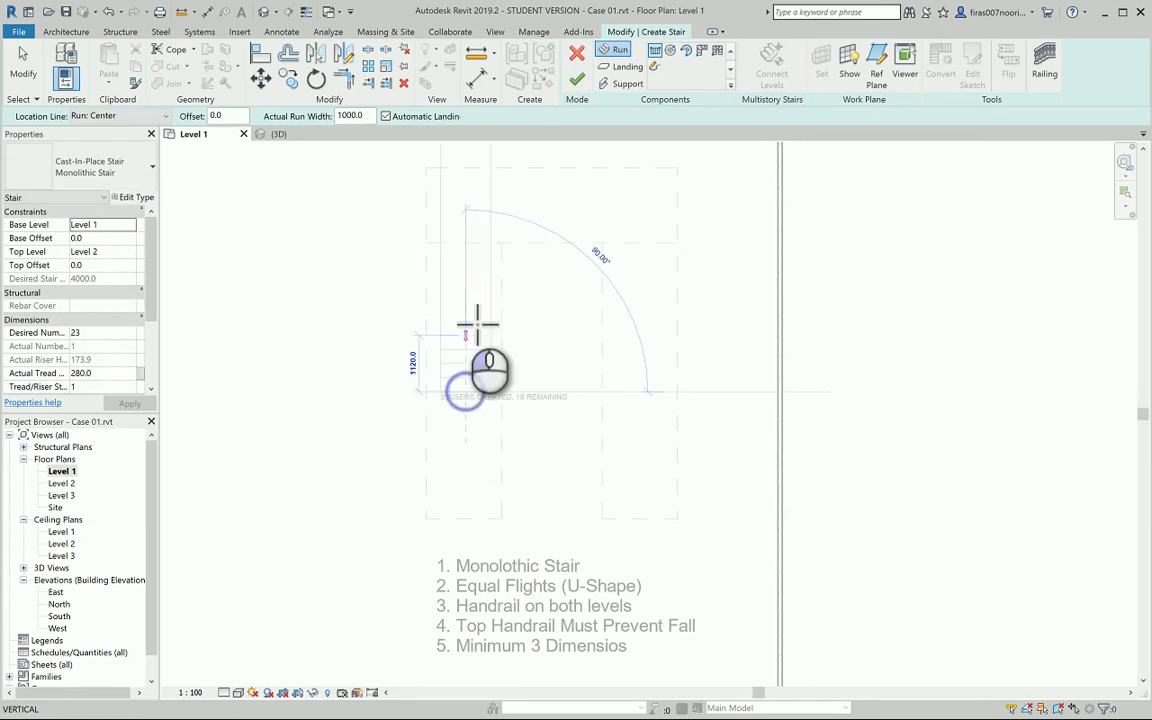
click(479, 255)
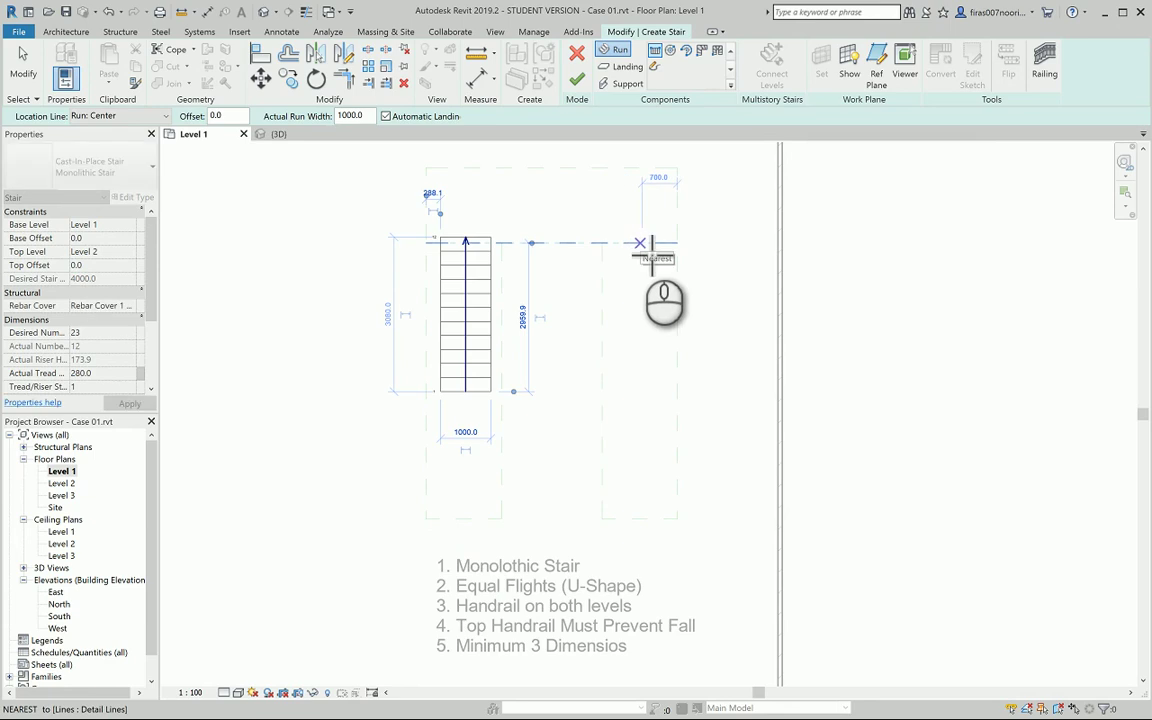
click(640, 244)
click(655, 428)
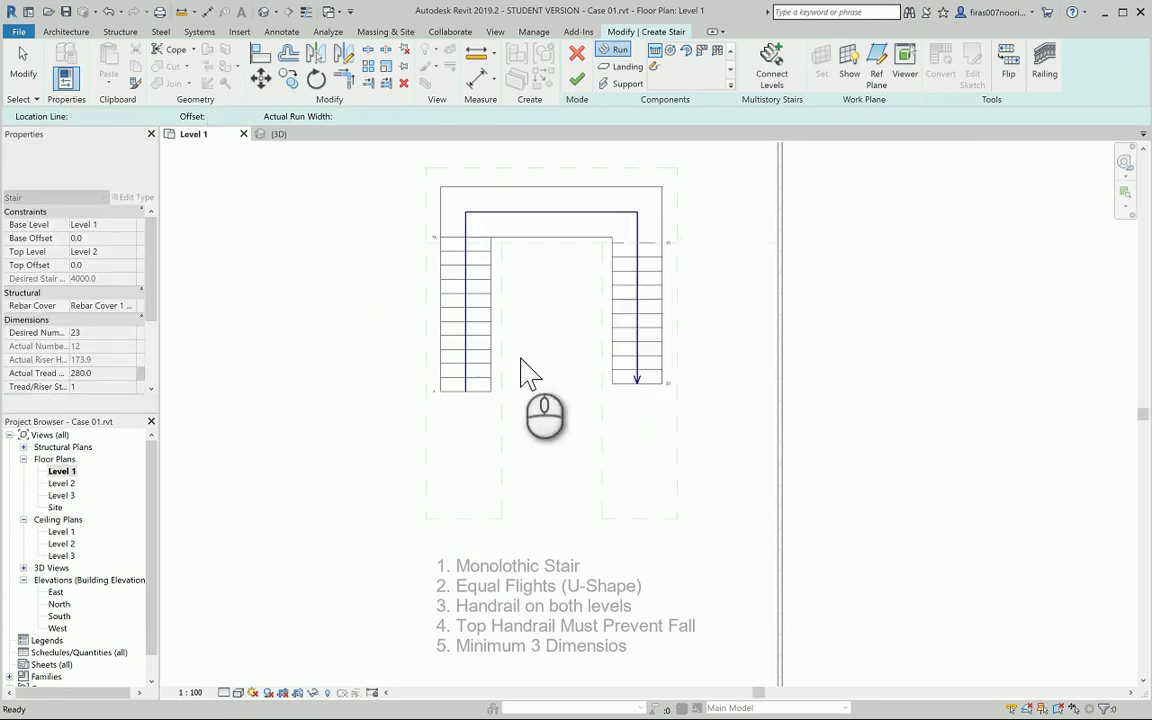
Frame the stair sketch and reshape the landing so its left edge aligns with the right.
scroll(496, 311, up, 2)
scroll(496, 311, up, 1)
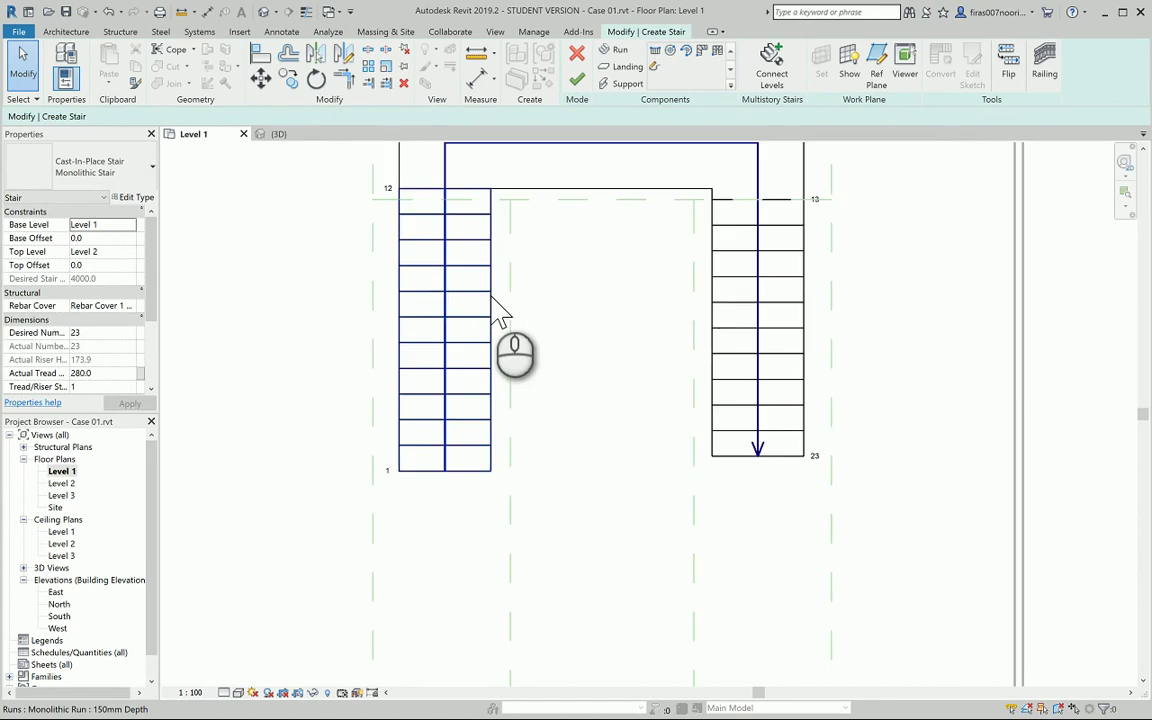
middle_drag(500, 292, 506, 352)
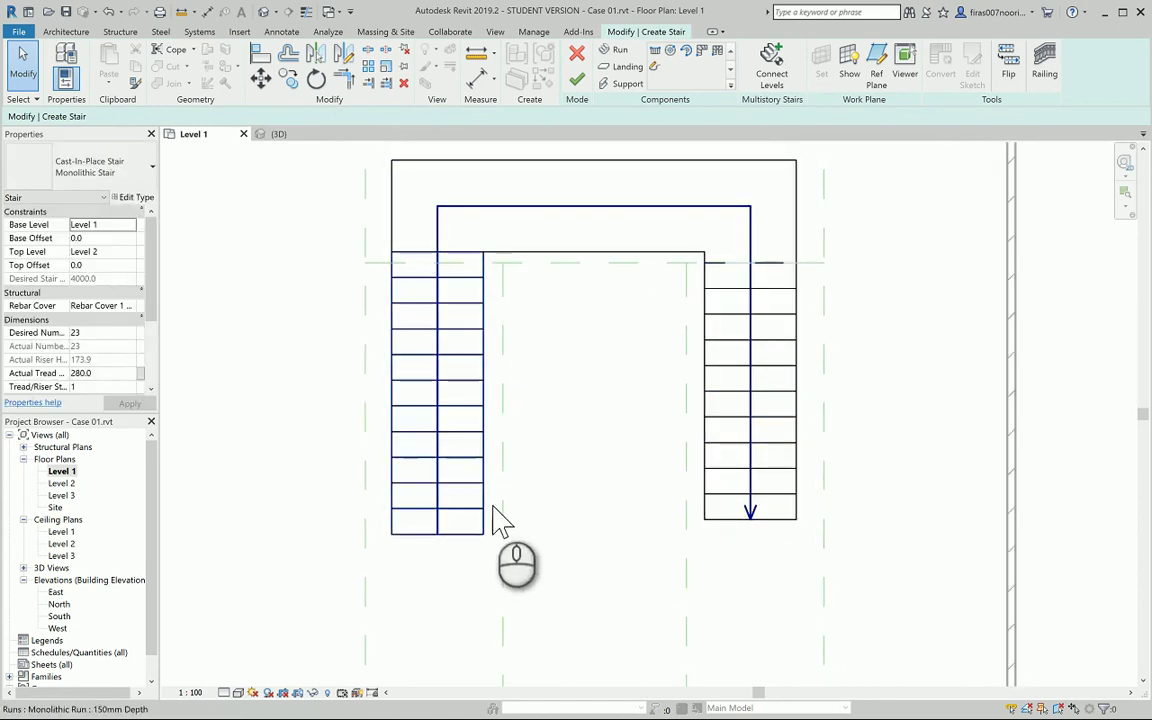
click(516, 264)
click(518, 264)
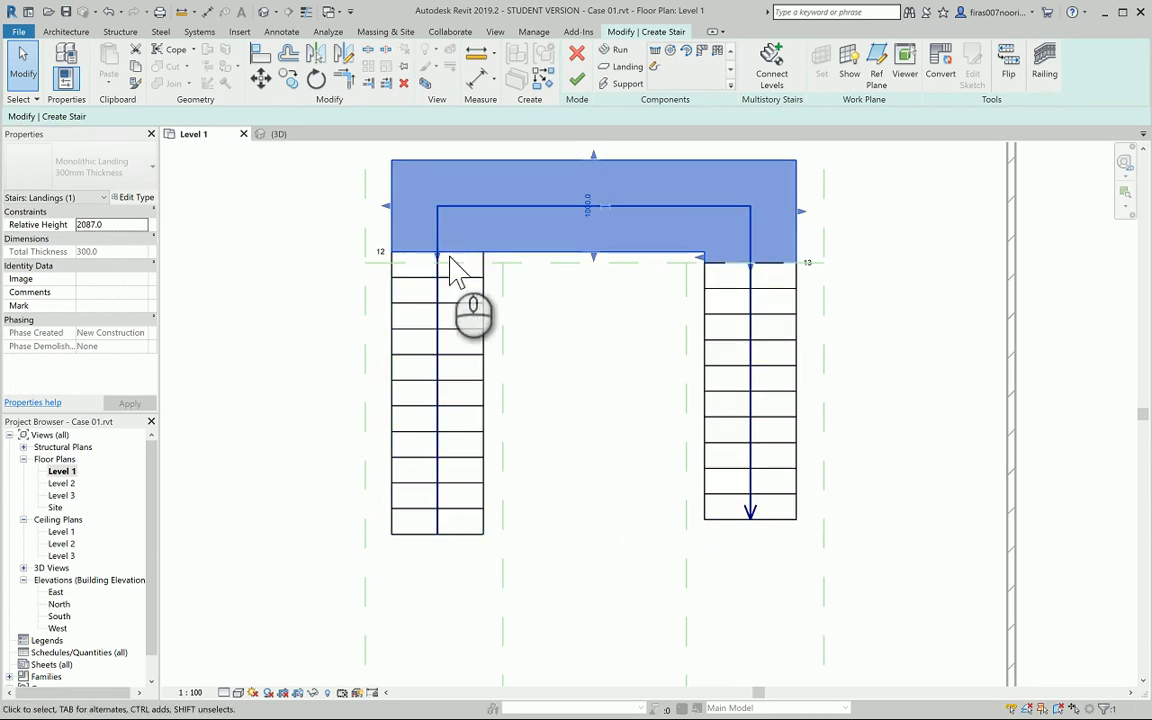
click(590, 257)
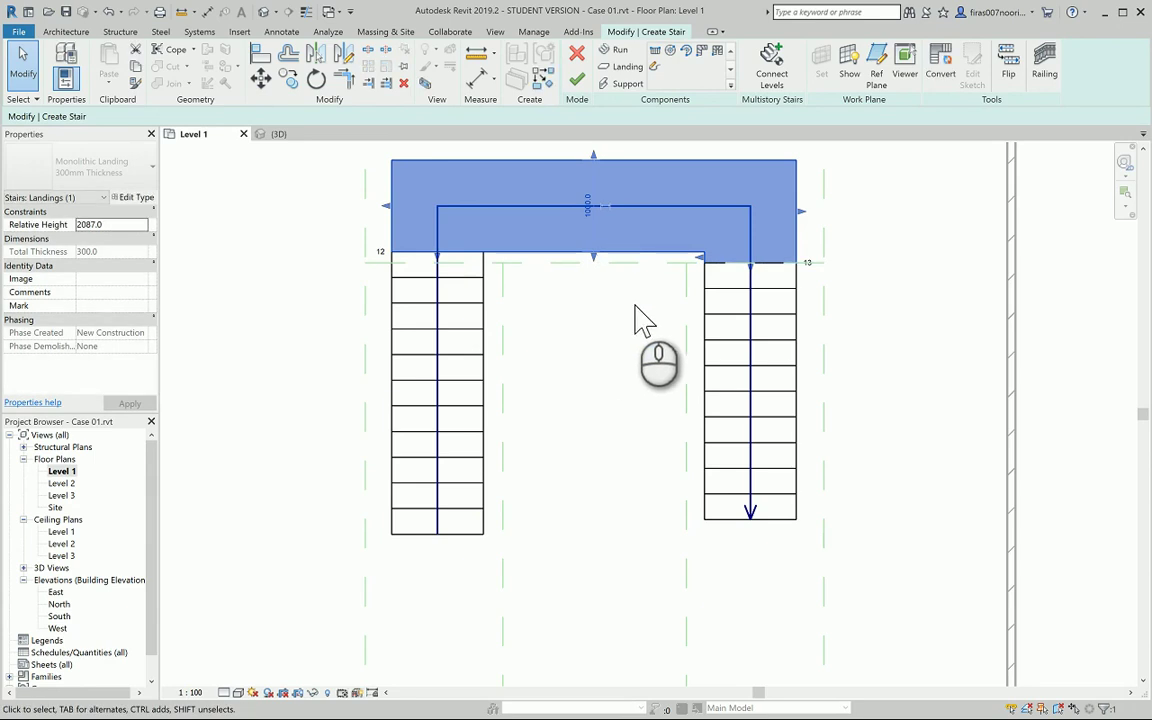
drag(590, 257, 591, 291)
scroll(470, 270, up, 2)
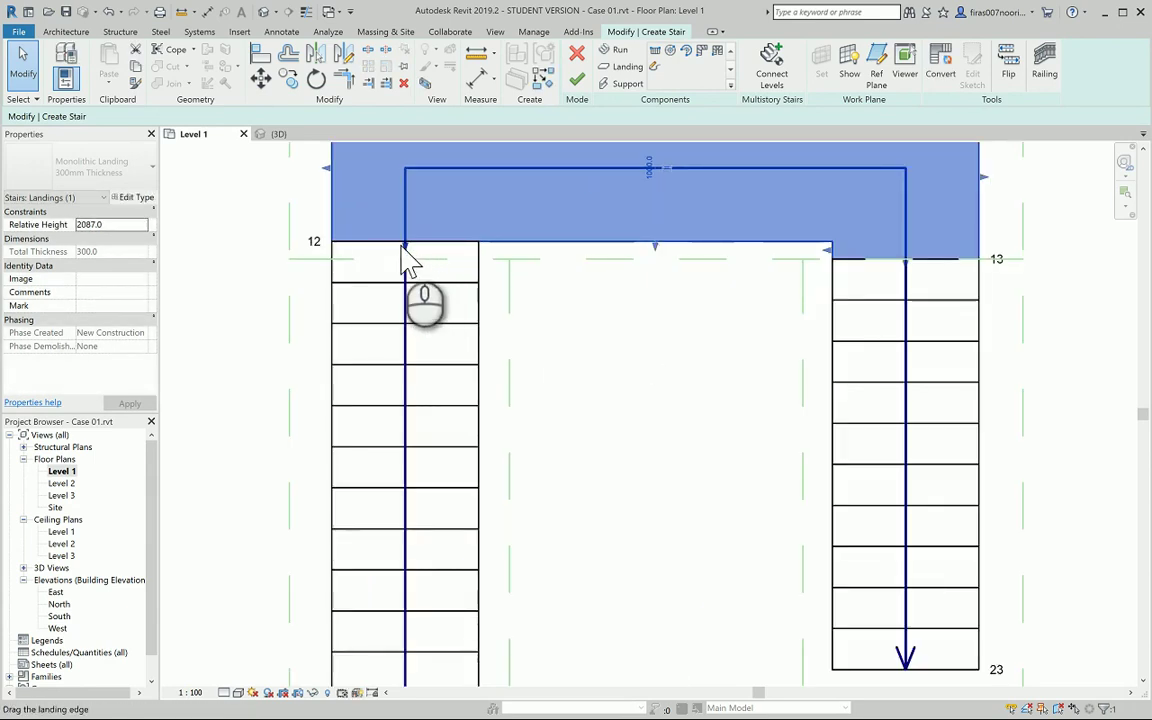
drag(404, 243, 410, 260)
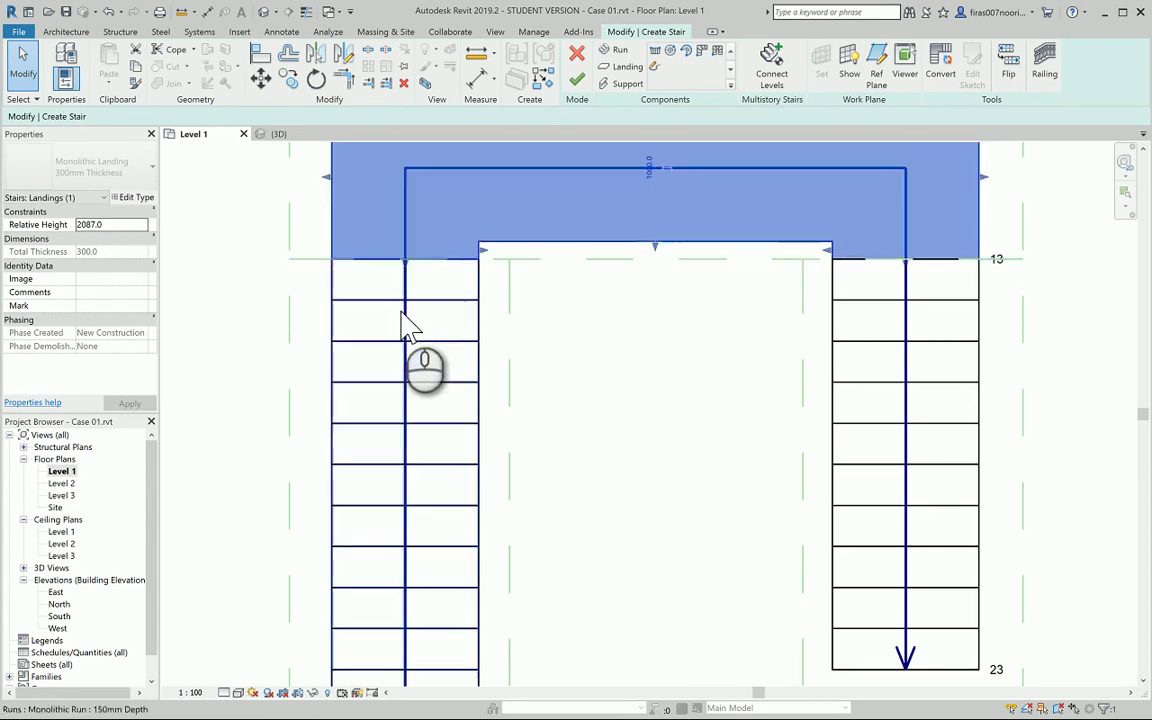
click(558, 319)
scroll(573, 350, down, 2)
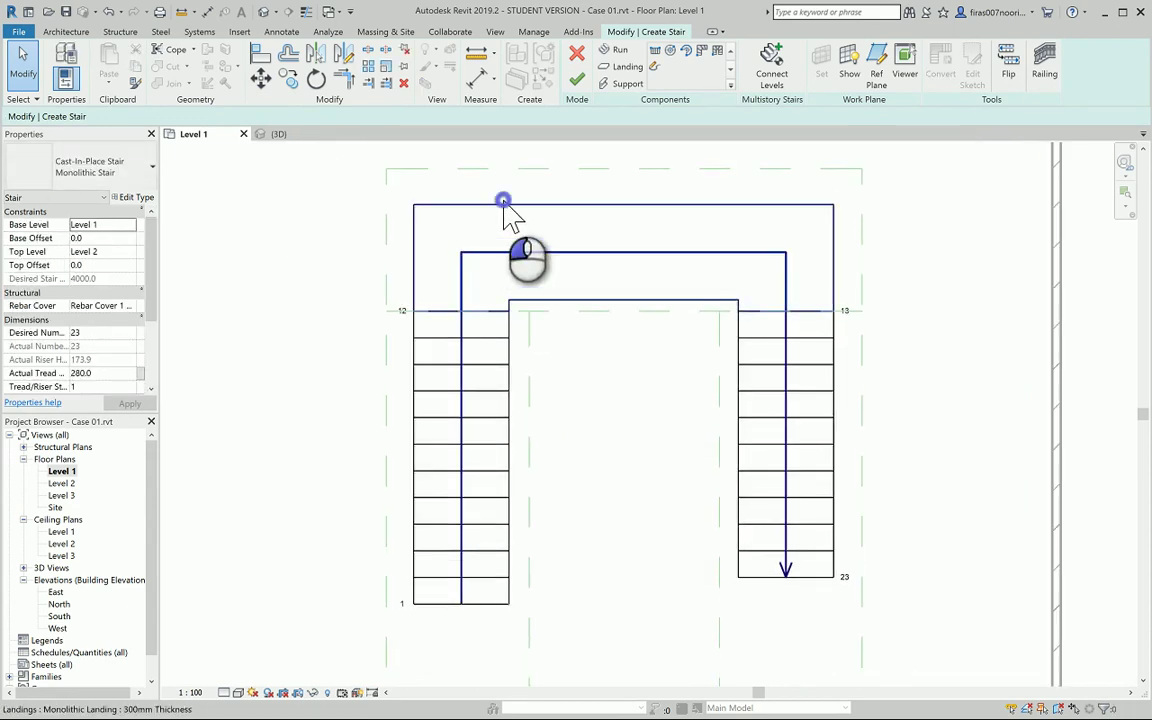
Extend the landing upward and to both sides, and widen the left run leftward.
click(622, 226)
drag(625, 211, 632, 168)
drag(842, 244, 862, 247)
drag(411, 244, 387, 248)
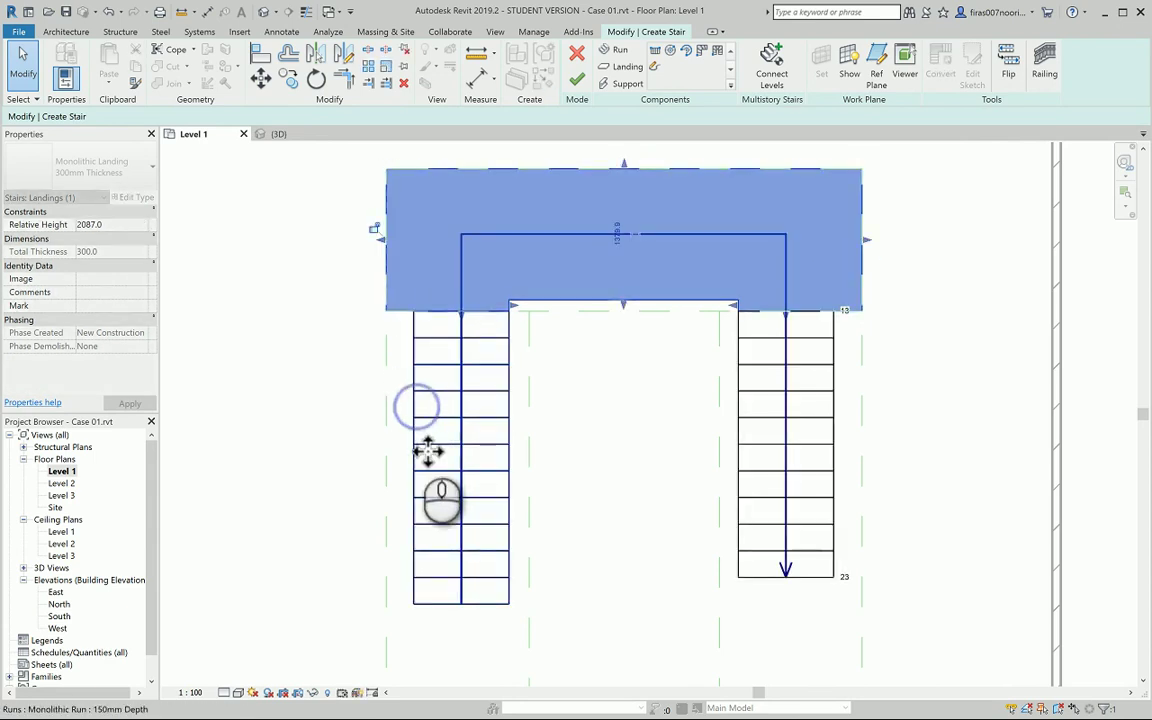
click(418, 412)
drag(404, 463, 386, 265)
click(364, 240)
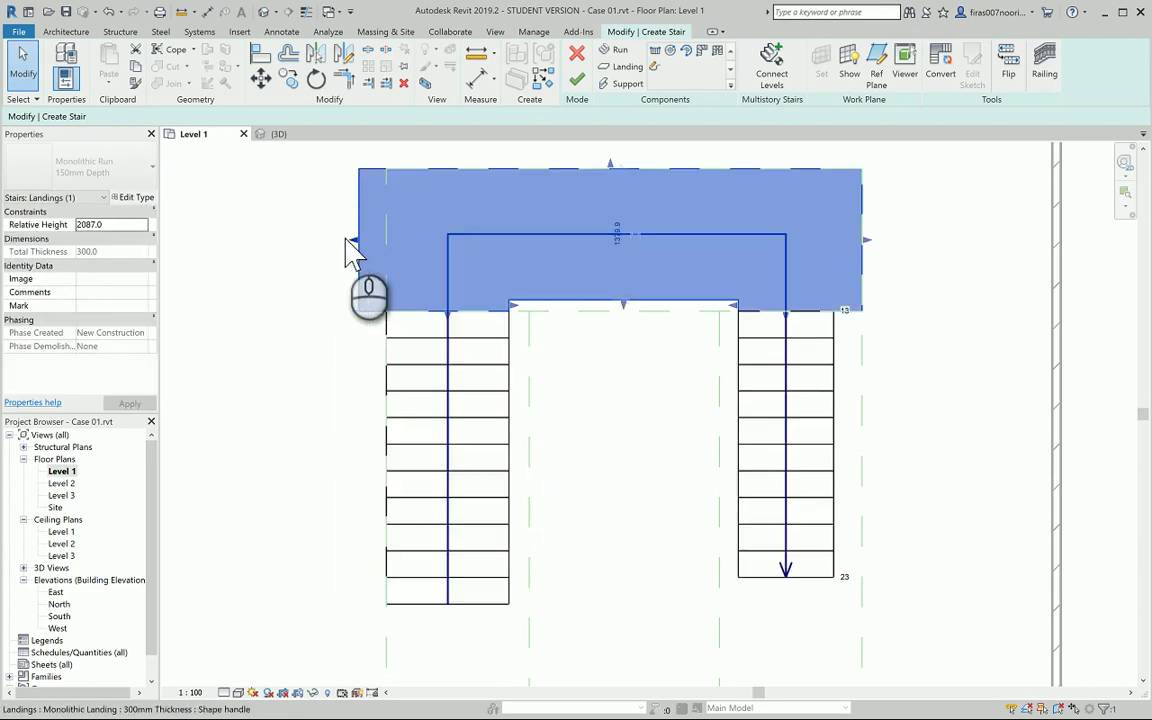
drag(391, 249, 390, 252)
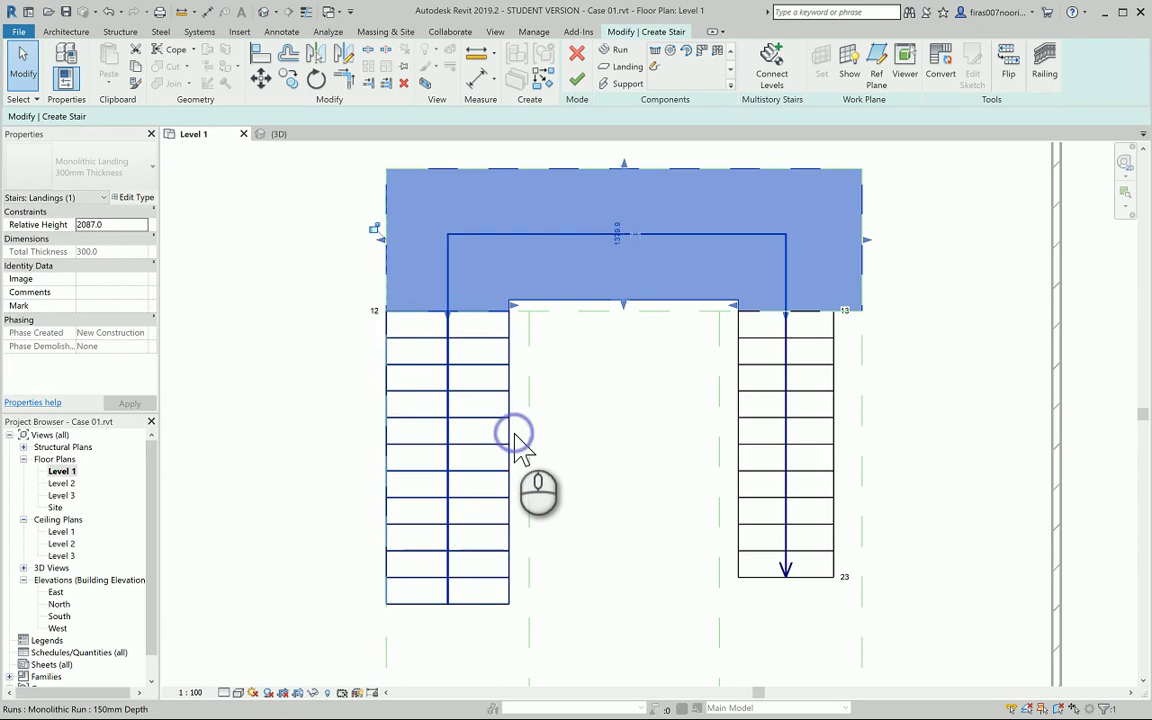
Widen the left run to 1500.0 and the right run to 1200.0, with the landing edge flush.
click(516, 450)
drag(520, 462, 536, 466)
click(762, 455)
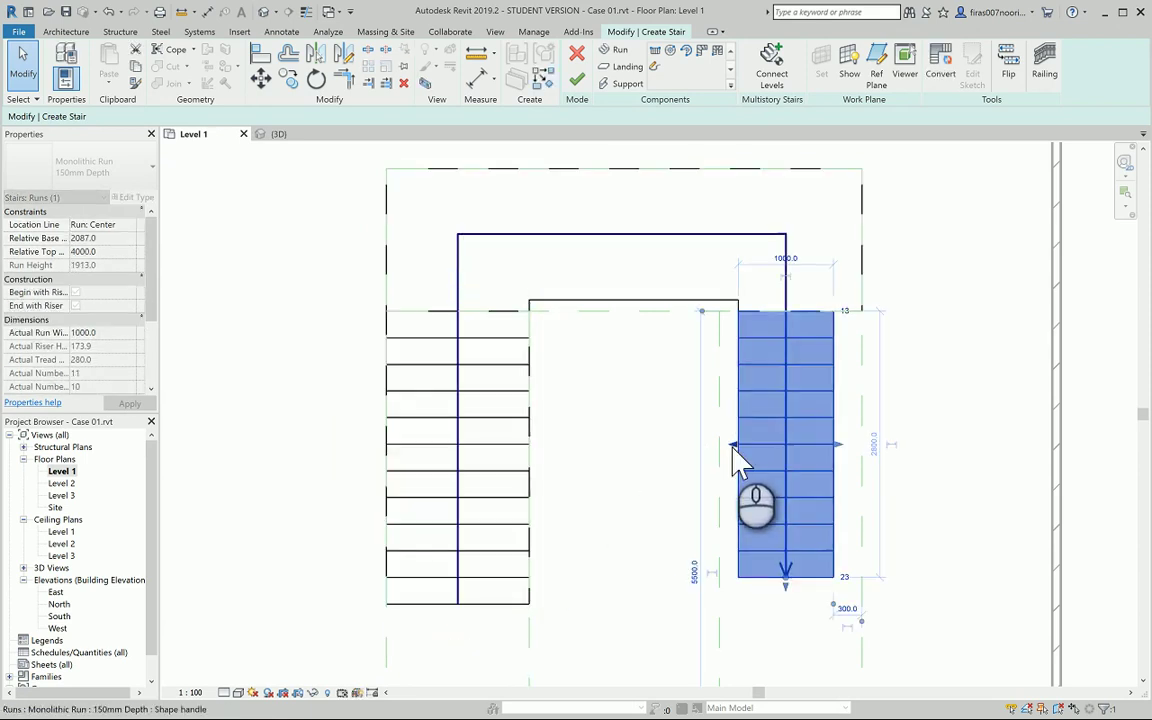
drag(732, 446, 714, 446)
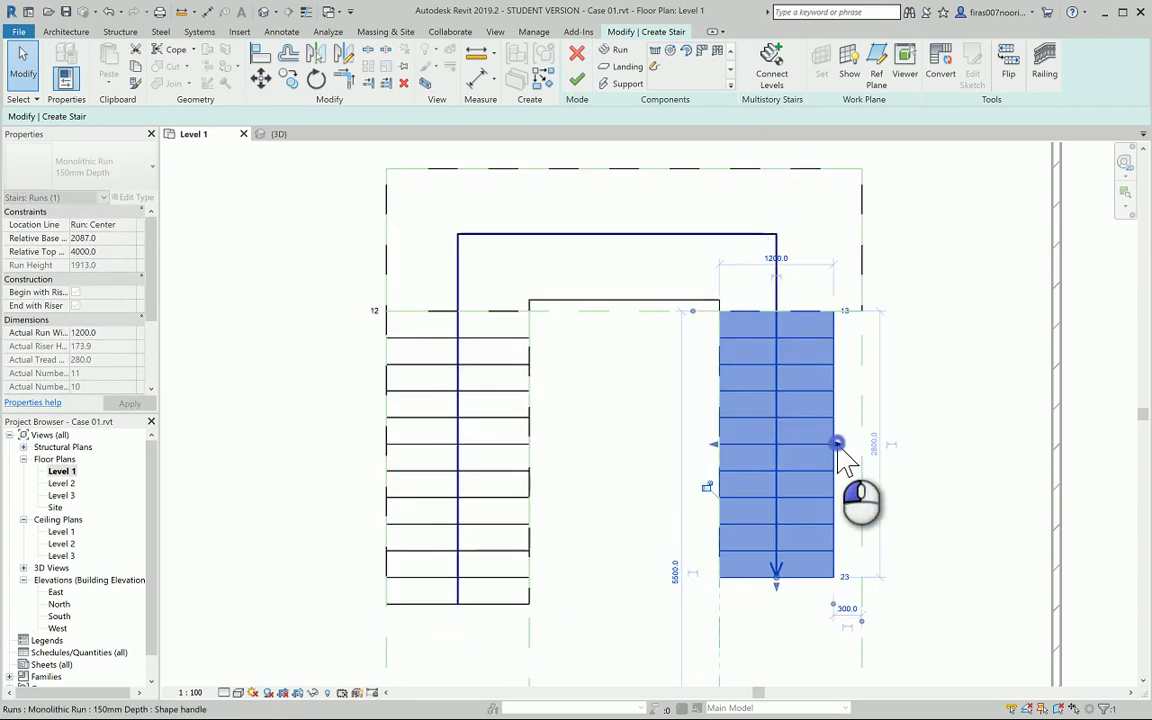
drag(848, 460, 869, 458)
click(886, 262)
drag(892, 240, 860, 290)
drag(624, 305, 640, 325)
click(633, 357)
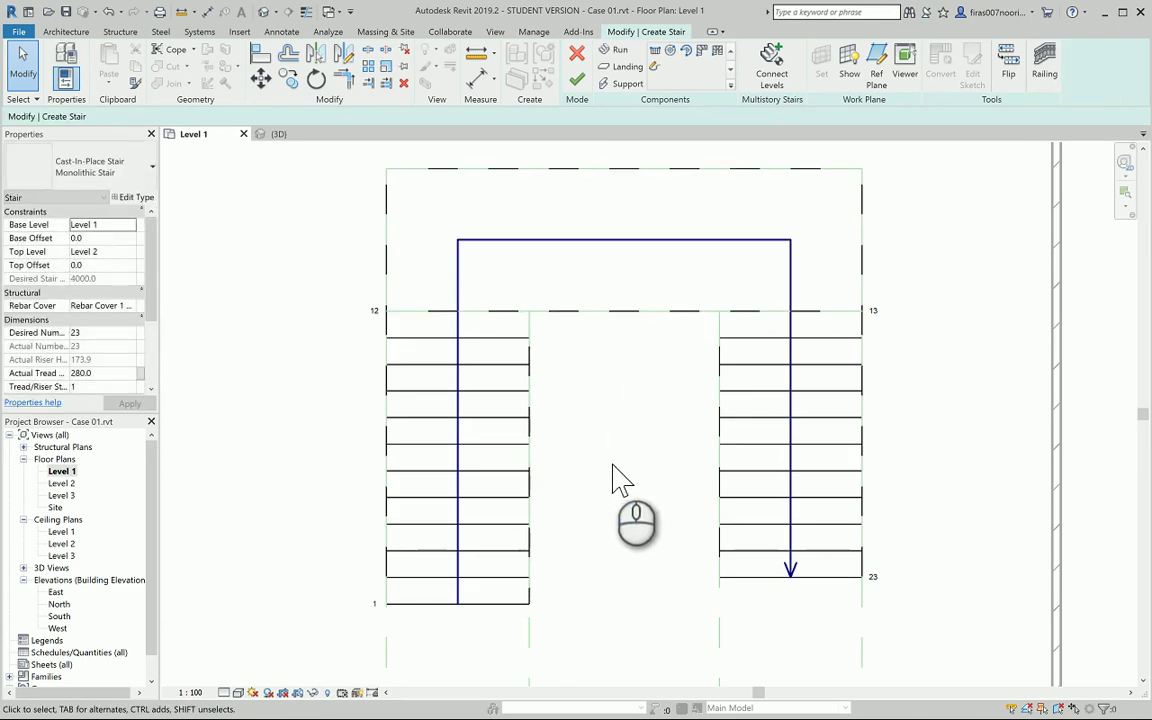
scroll(617, 463, down, 1)
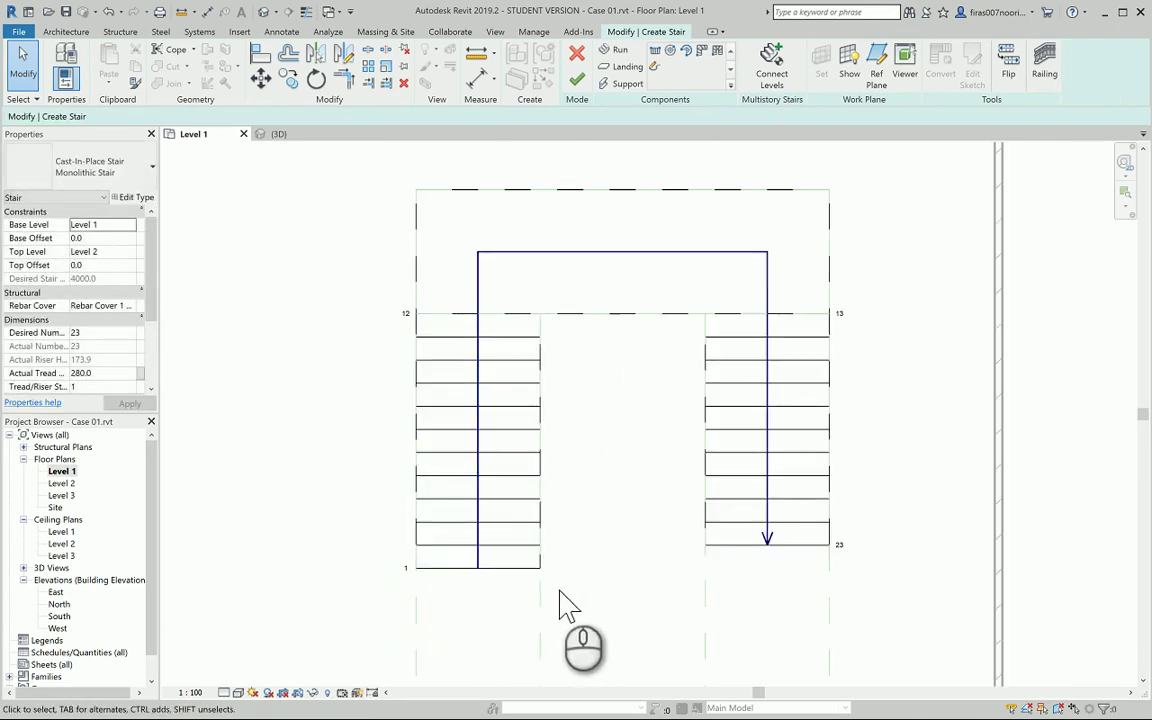
middle_drag(612, 532, 548, 501)
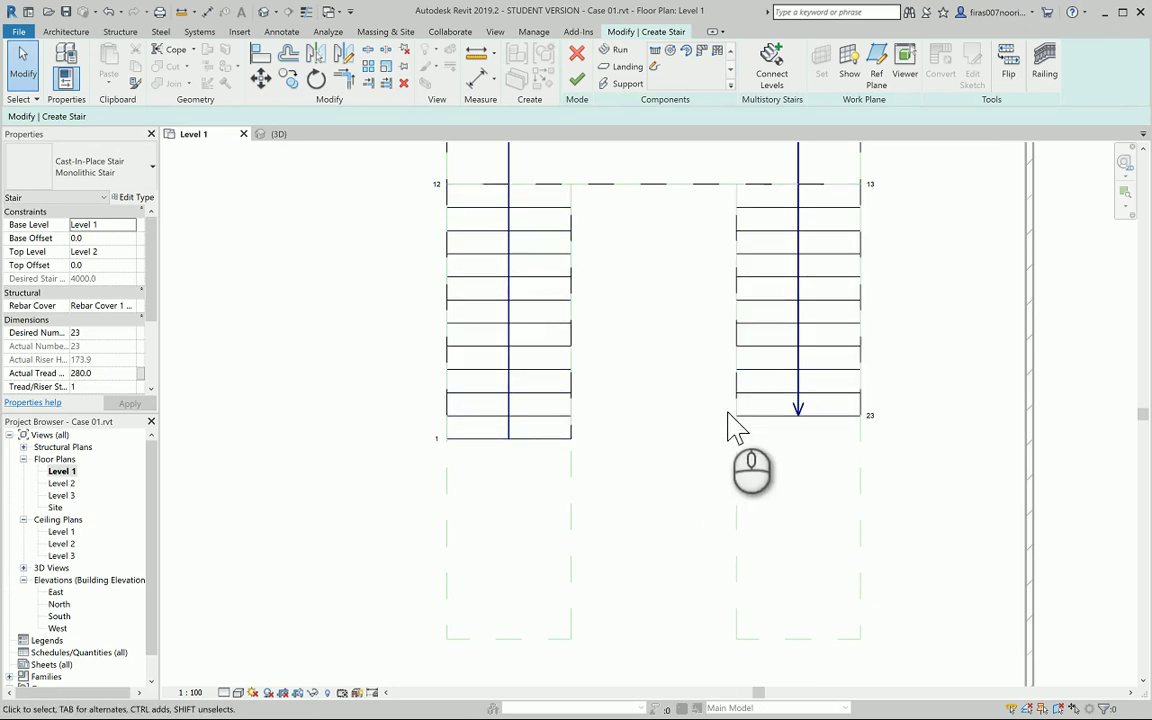
middle_drag(617, 252, 635, 350)
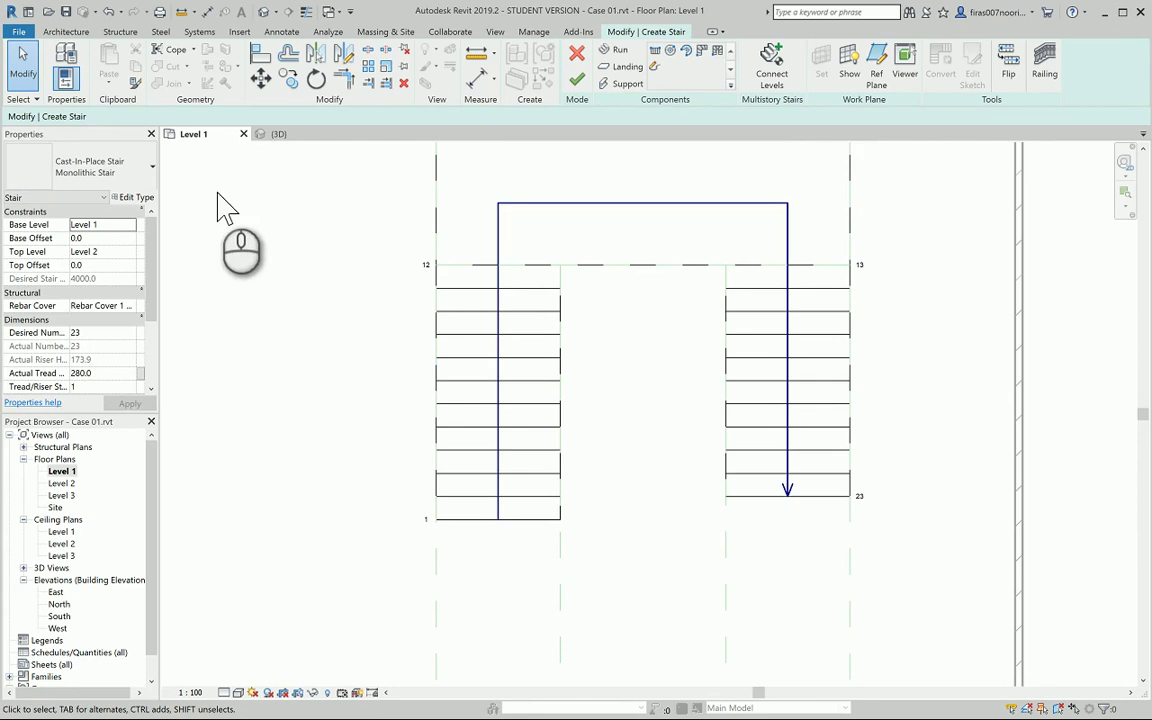
mouse_move(666, 364)
middle_down()
mouse_move(663, 402)
mouse_move(676, 357)
middle_up()
Finish the stair, select its railing, and open the Level 2 floor plan.
click(576, 82)
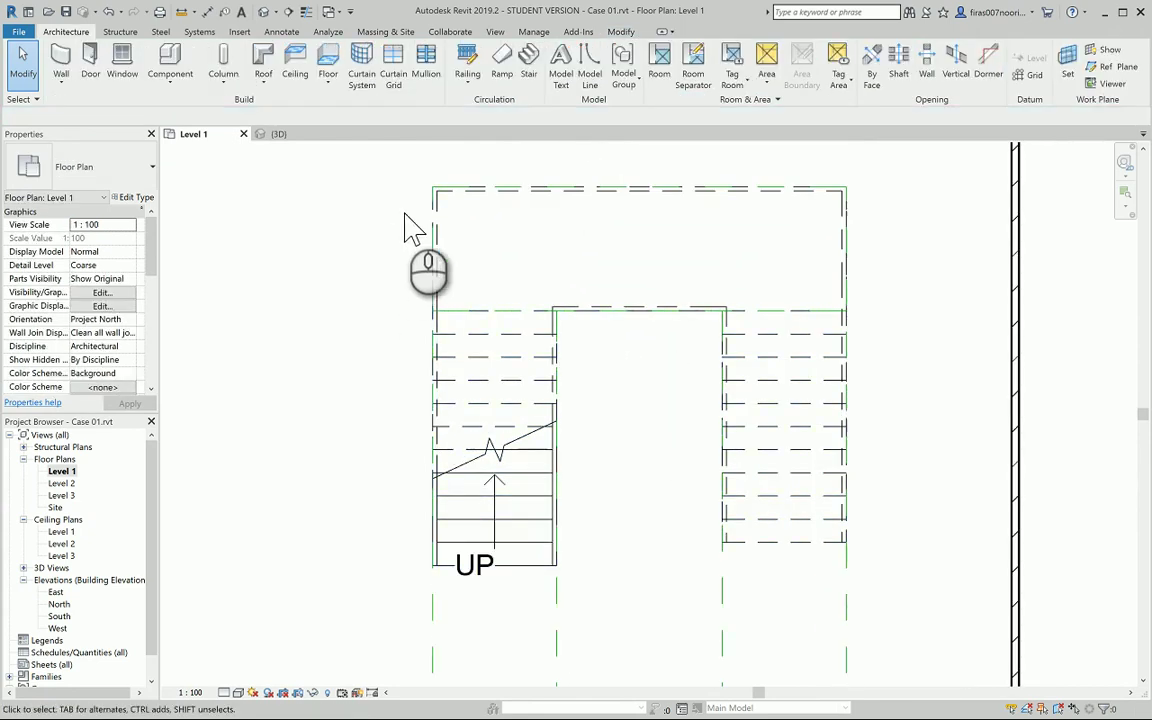
scroll(488, 596, up, 3)
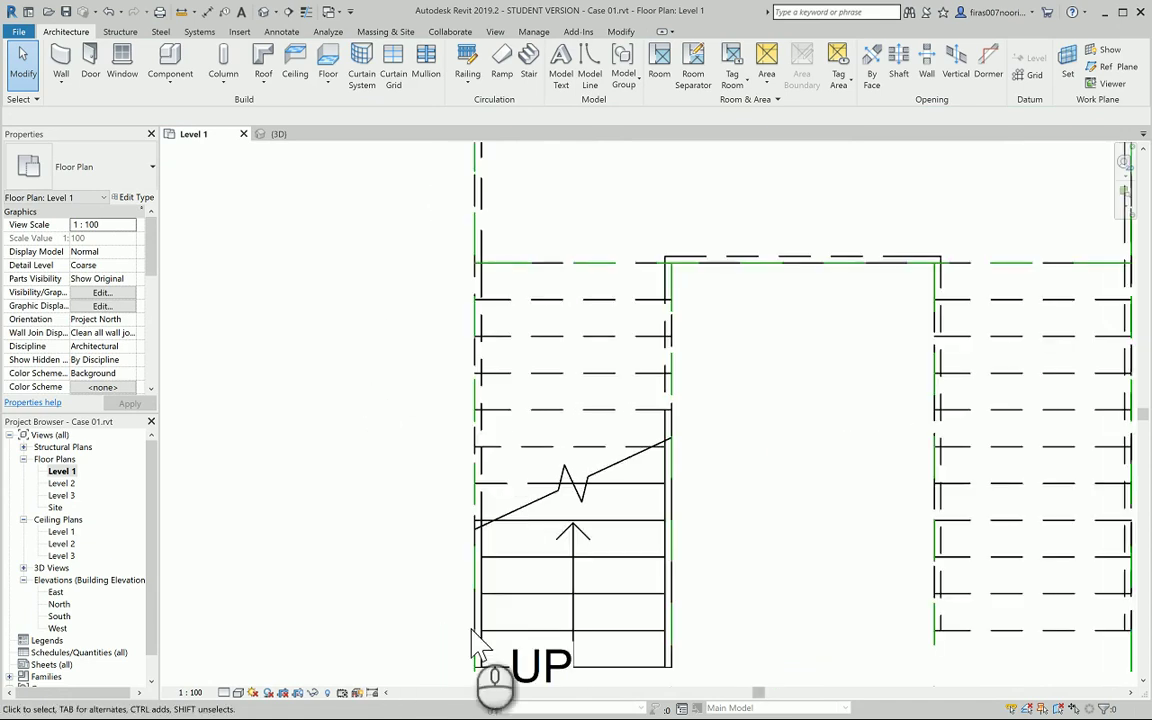
click(483, 575)
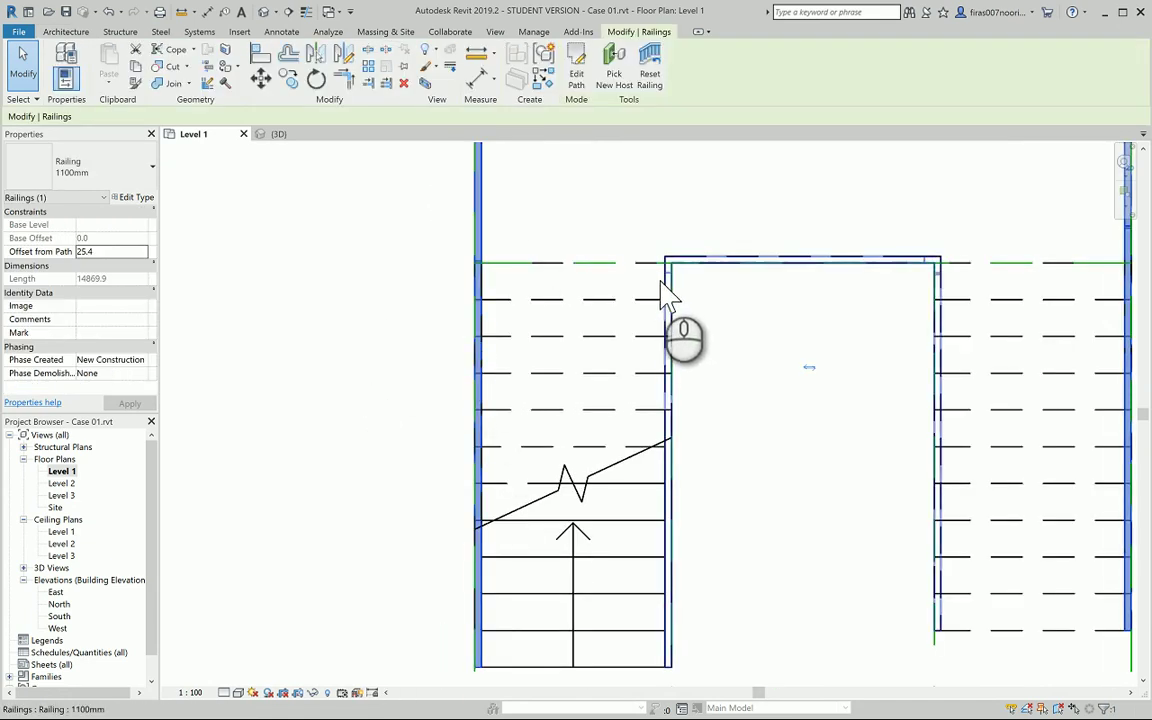
scroll(748, 487, down, 4)
double_click(61, 484)
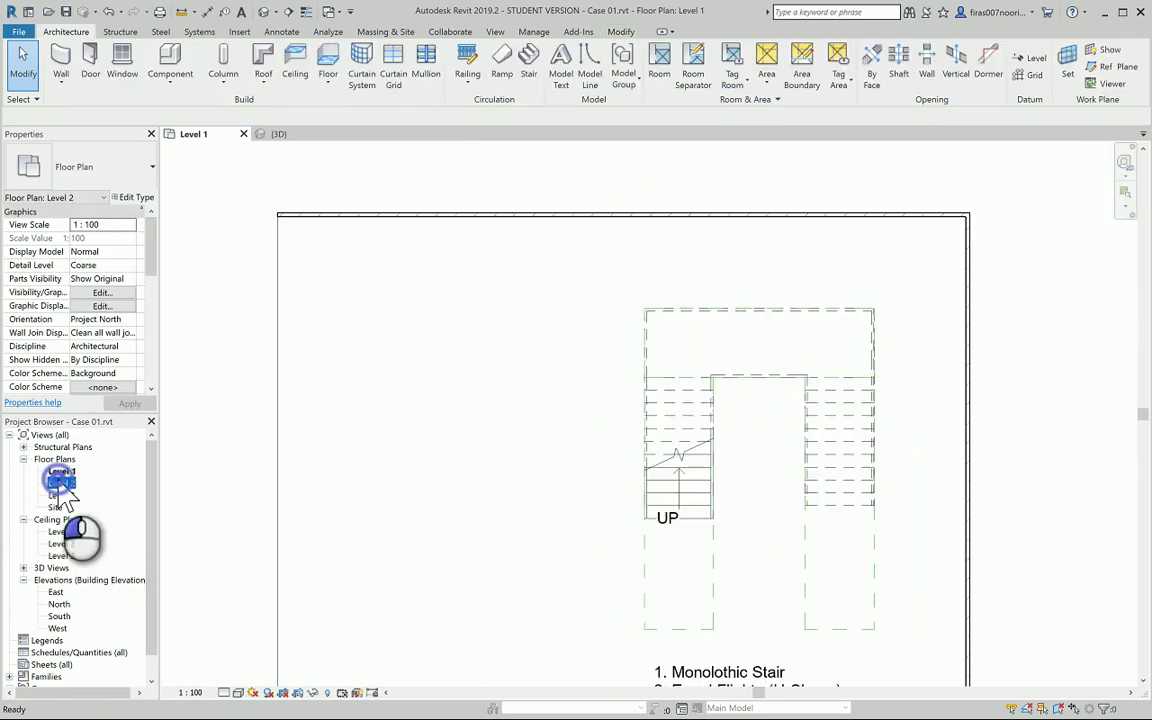
Add a rectangle over the stair to the Level 2 floor boundary, from its top-right to bottom-left corner.
click(283, 350)
click(580, 60)
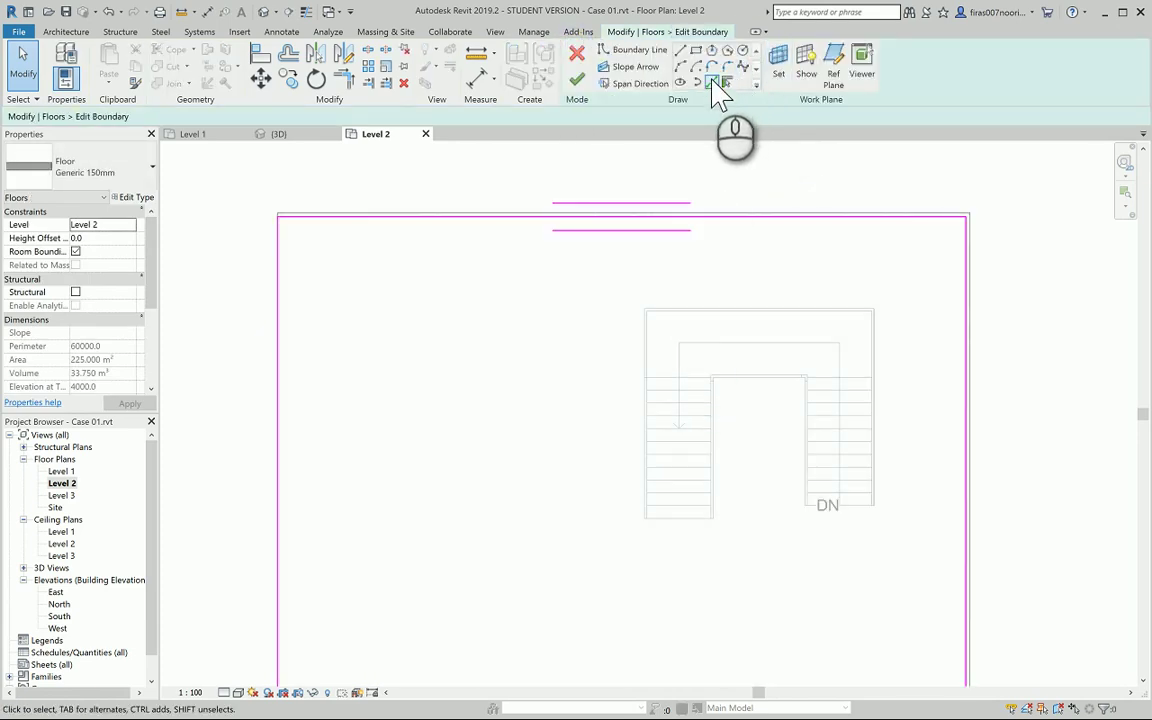
click(697, 52)
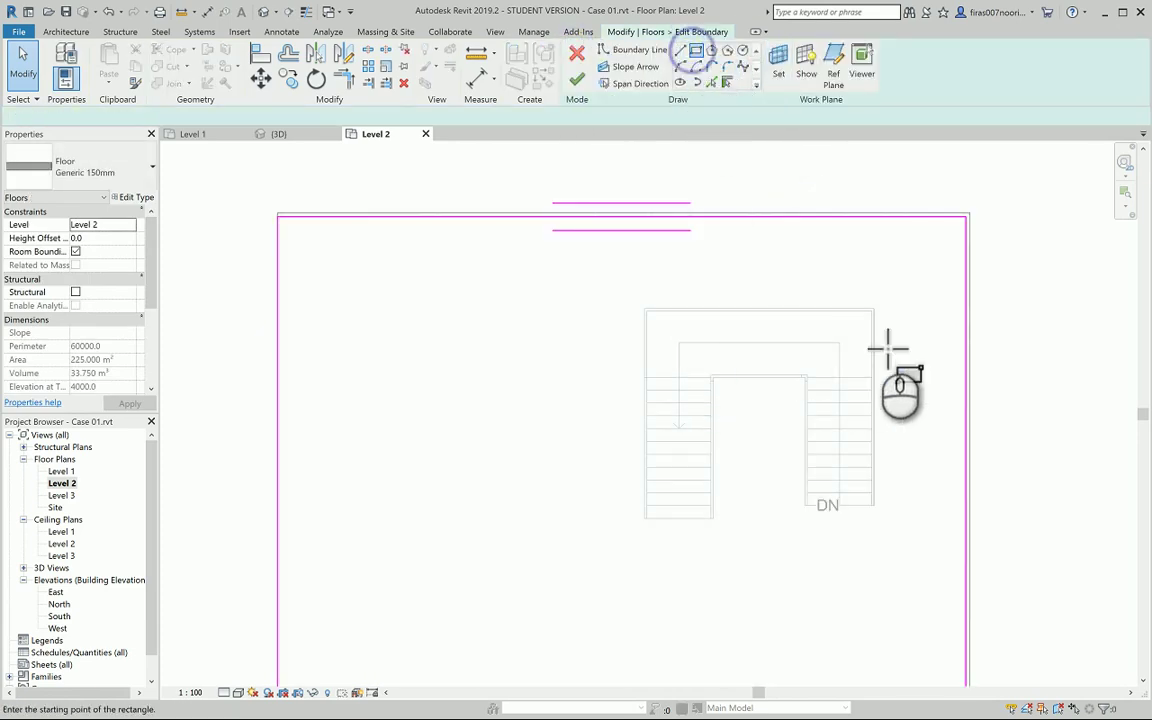
click(873, 310)
scroll(678, 520, up, 4)
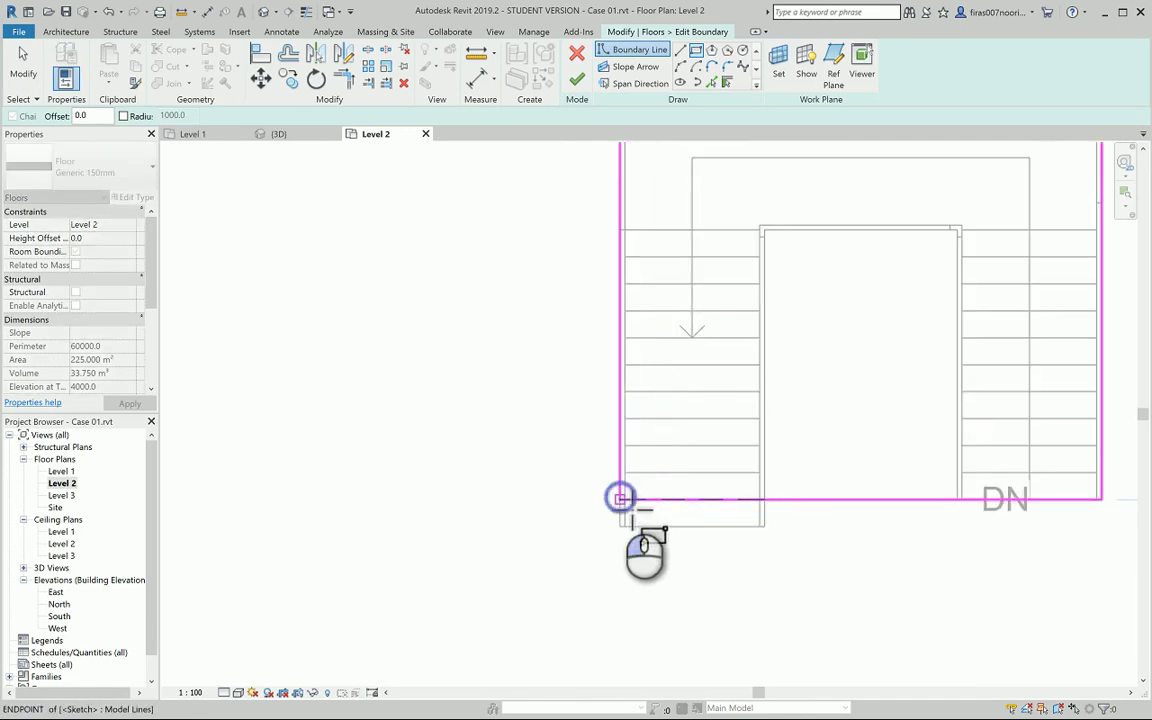
click(630, 502)
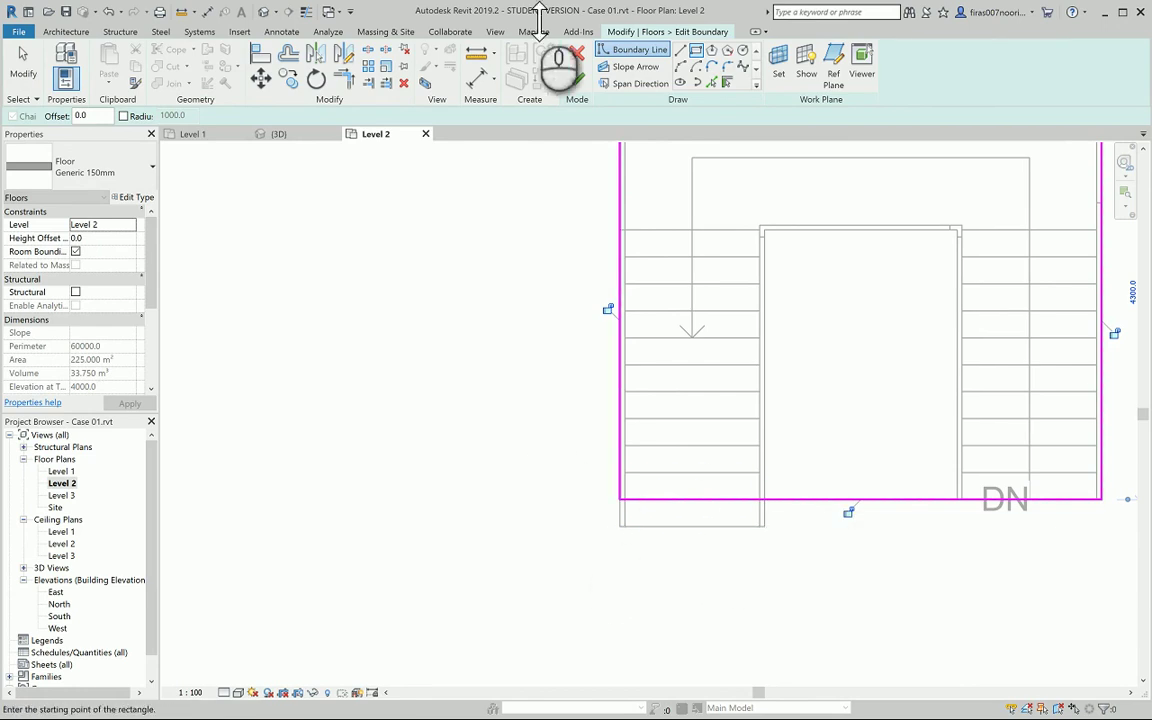
click(578, 80)
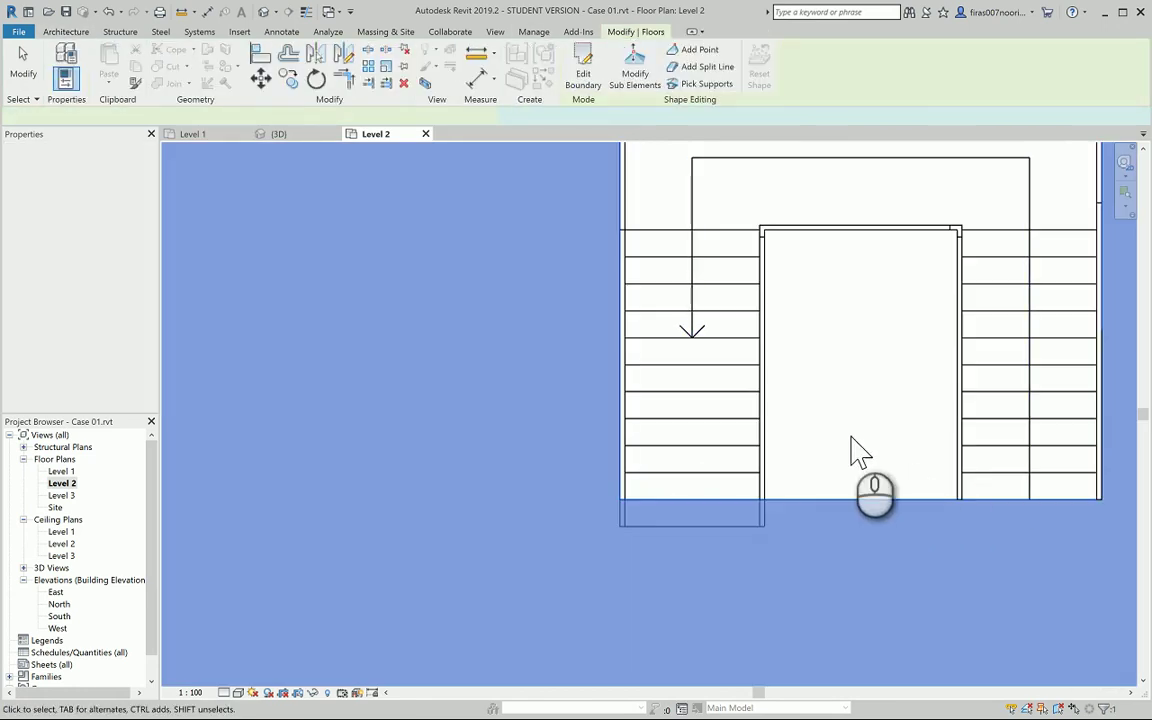
key(Escape)
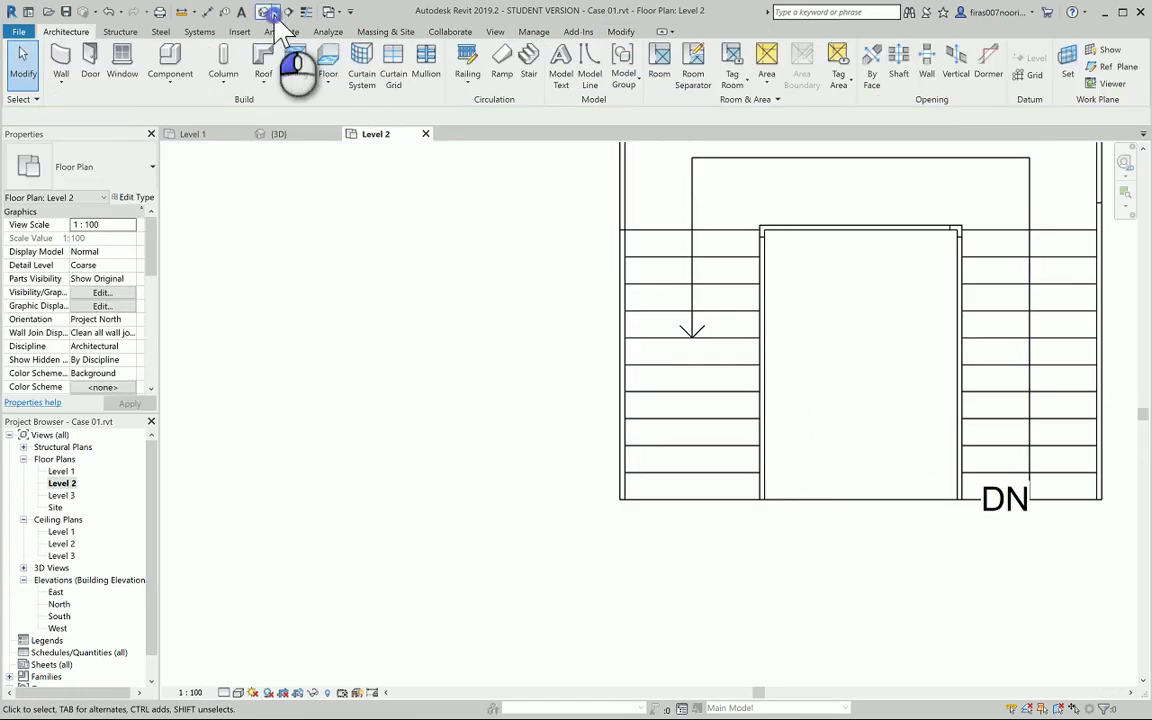
click(275, 12)
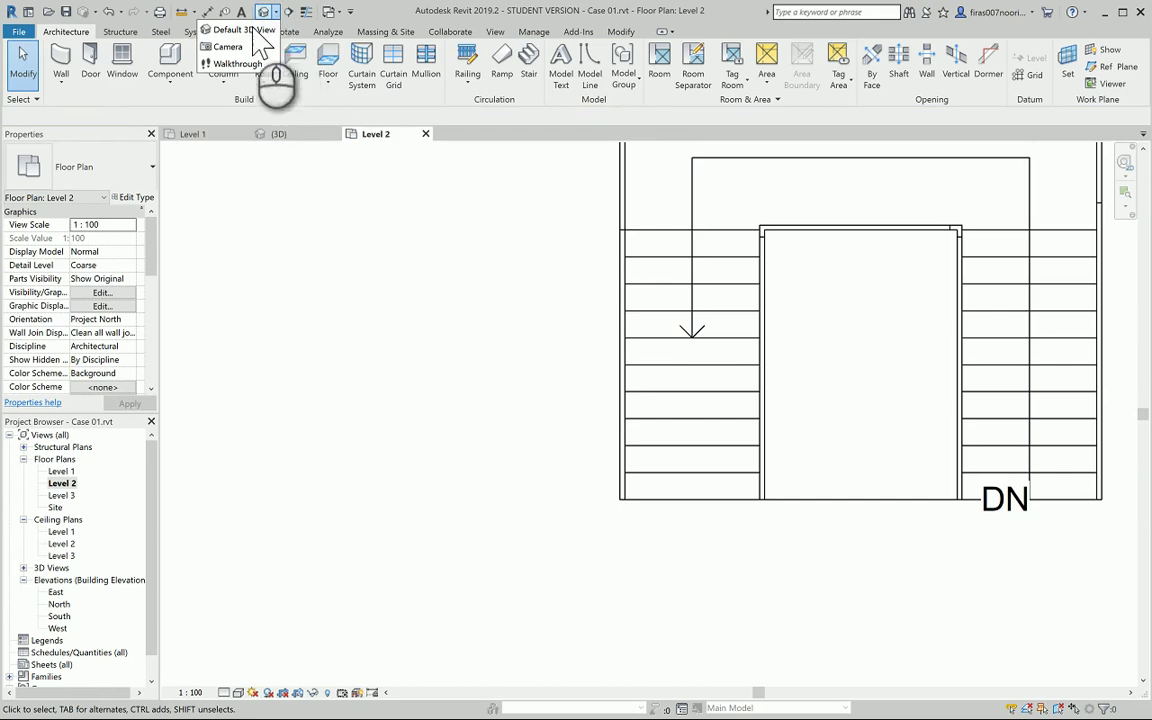
Switch to the default 3D view and orbit around the stair, railings and Level 2 opening.
click(262, 32)
scroll(761, 385, up, 5)
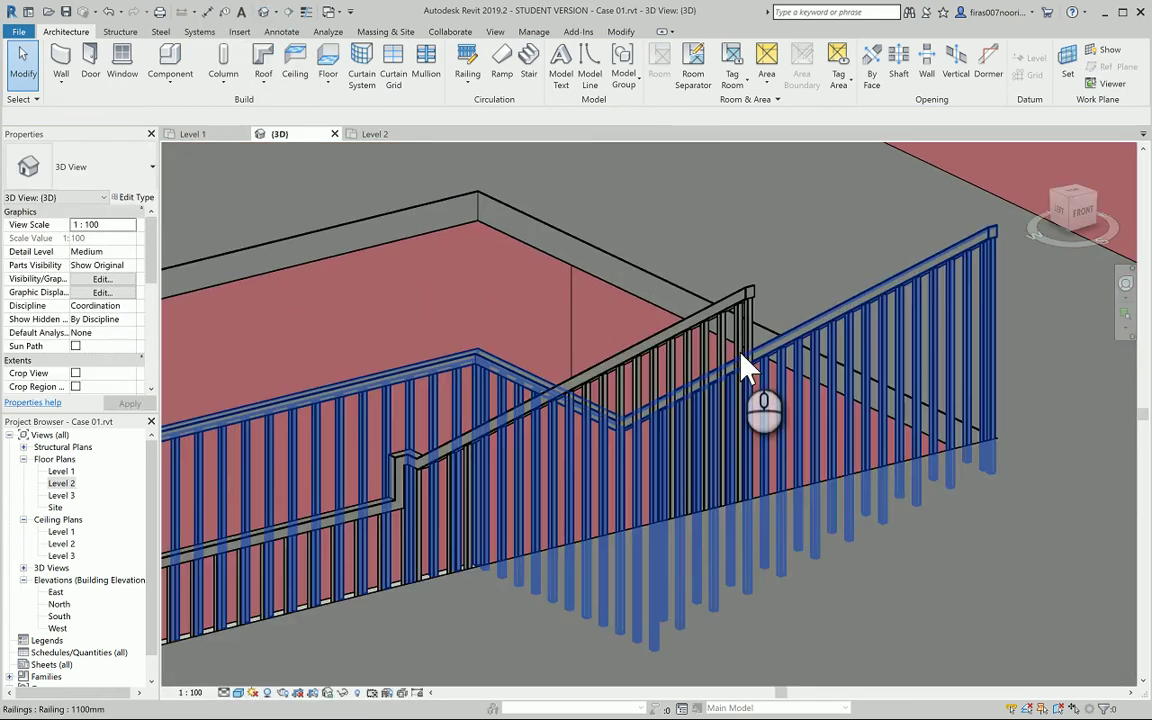
scroll(748, 362, up, 2)
click(748, 360)
shift+middle_drag(748, 360, 905, 489)
scroll(548, 290, up, 4)
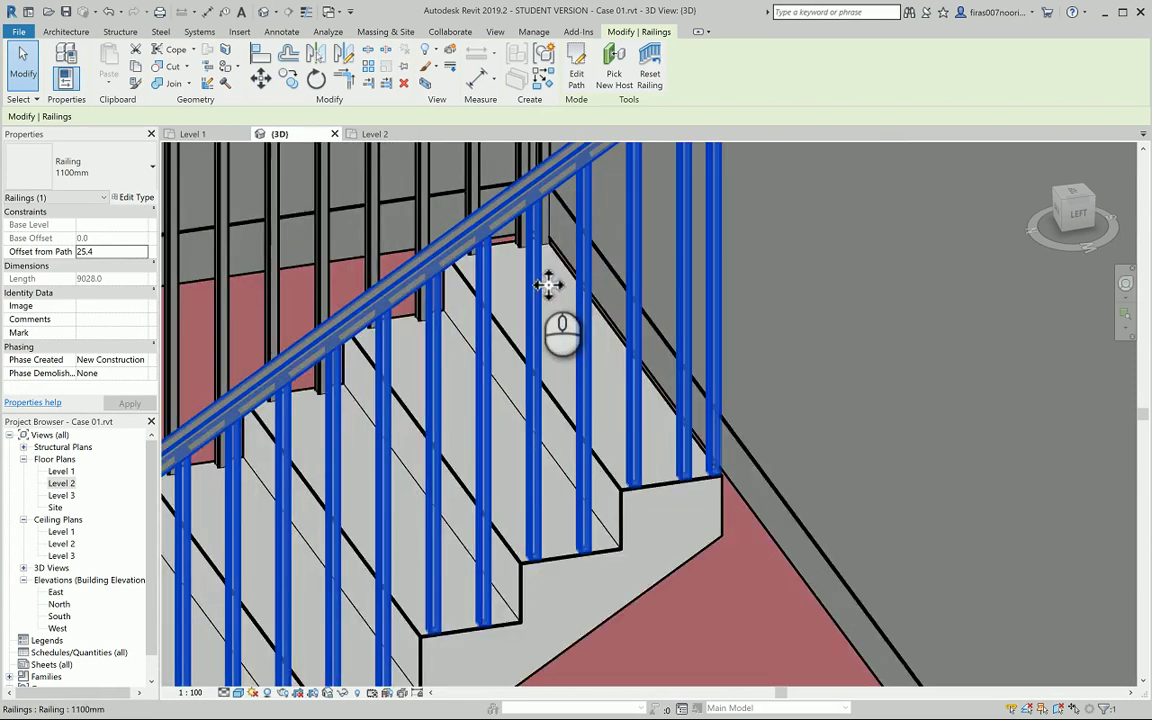
scroll(548, 286, down, 3)
click(780, 495)
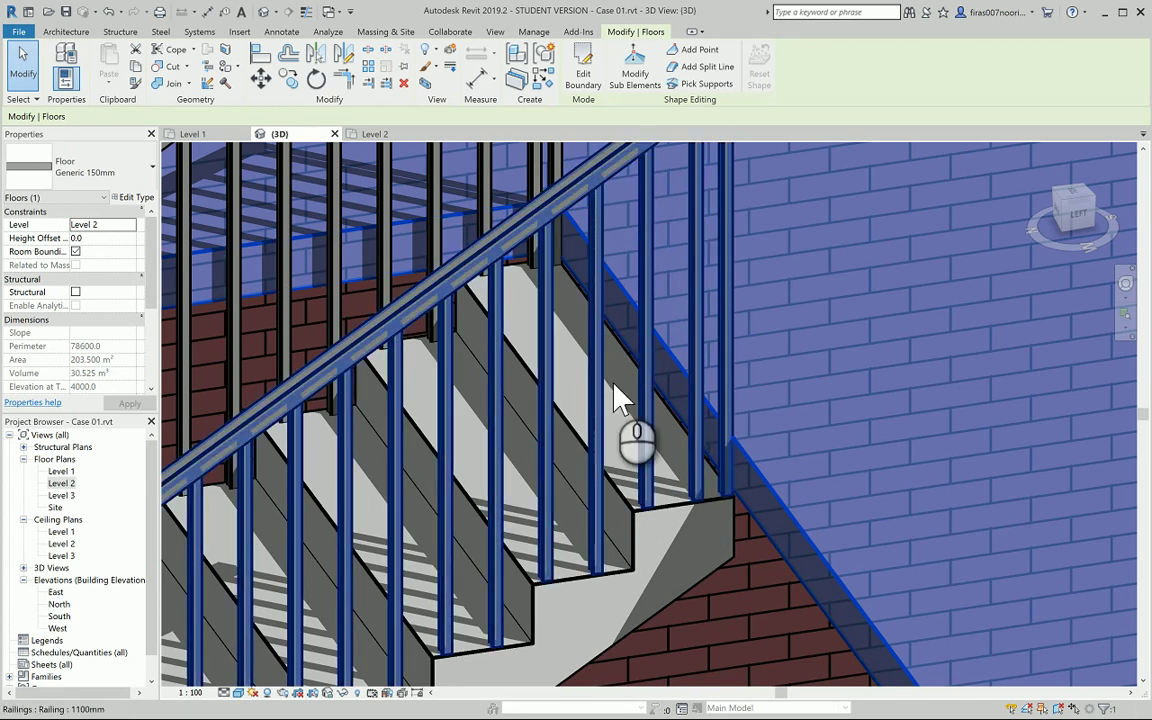
shift+middle_drag(617, 397, 708, 503)
click(724, 566)
Set both the front and back stair railings to Glass Panel - Bottom Fill.
click(694, 462)
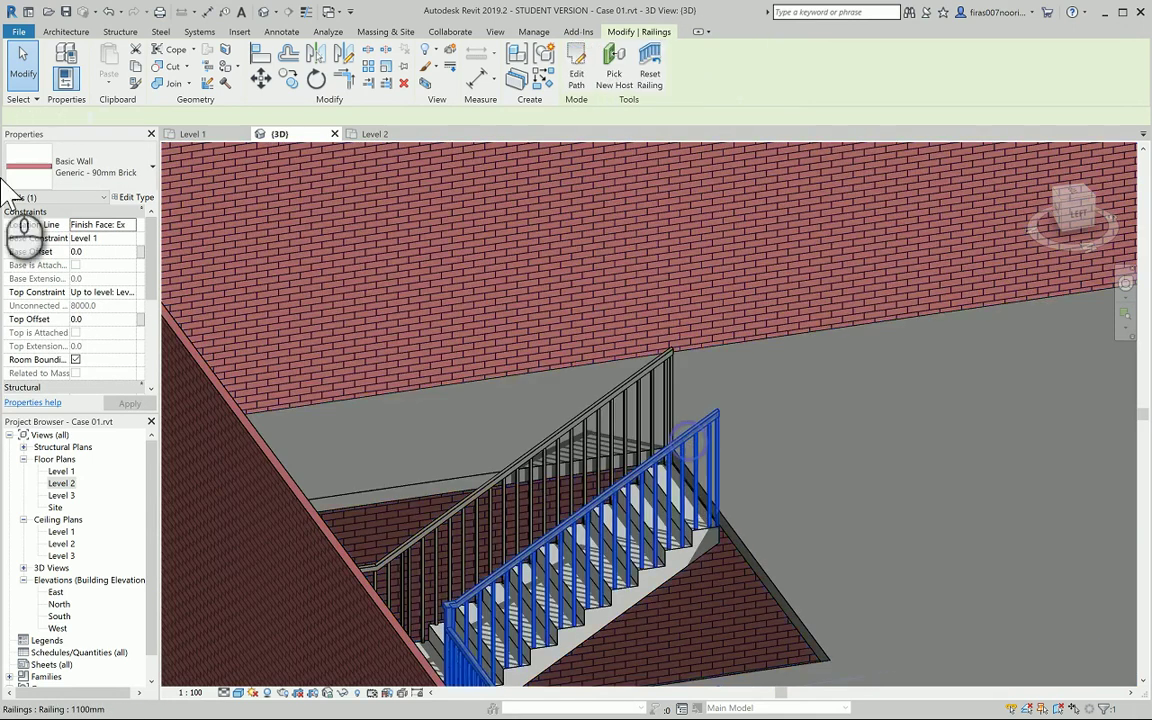
click(91, 165)
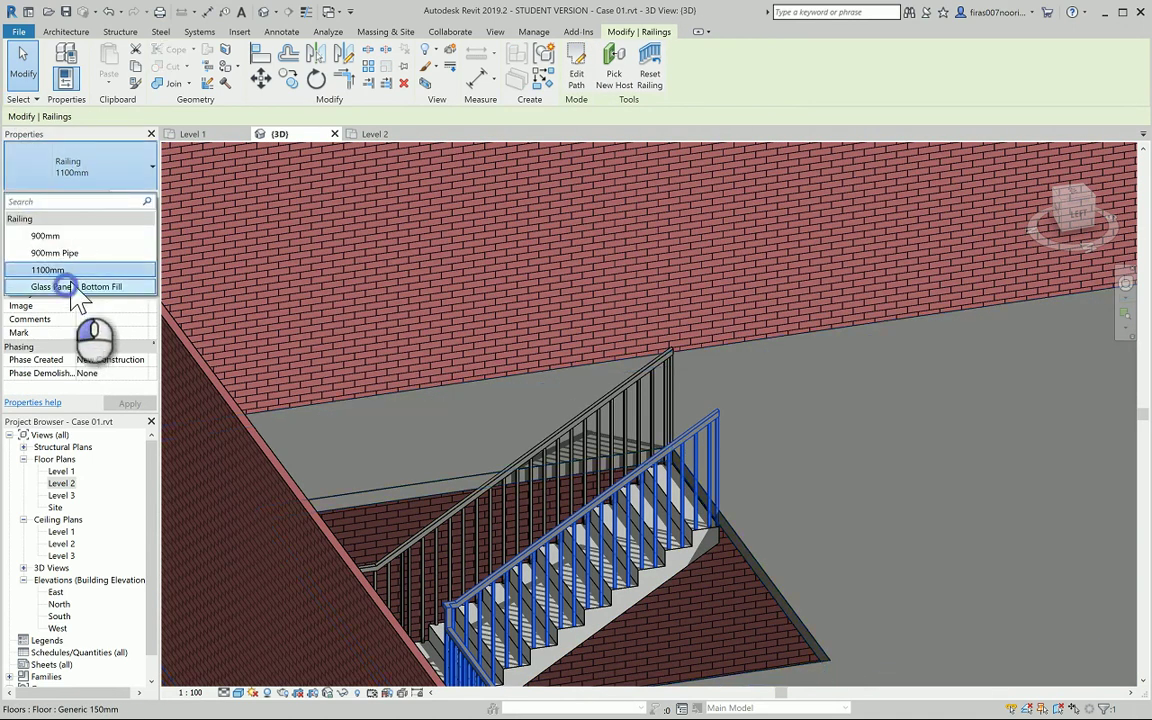
click(66, 287)
click(650, 388)
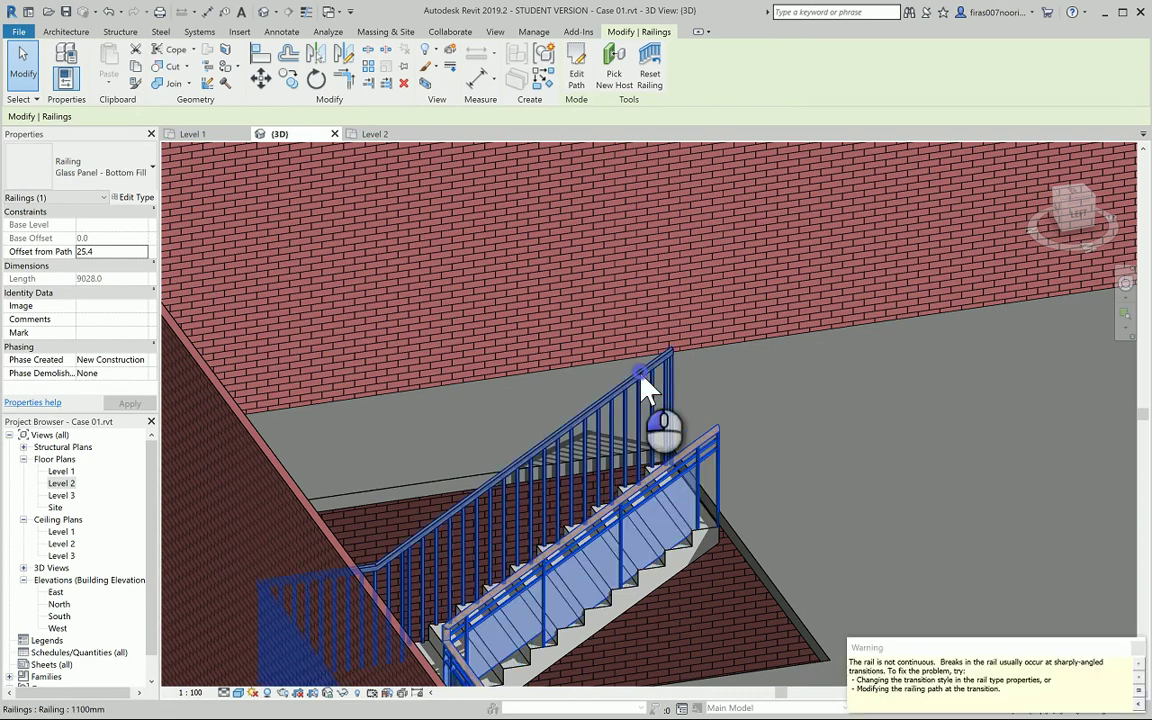
click(80, 162)
click(52, 288)
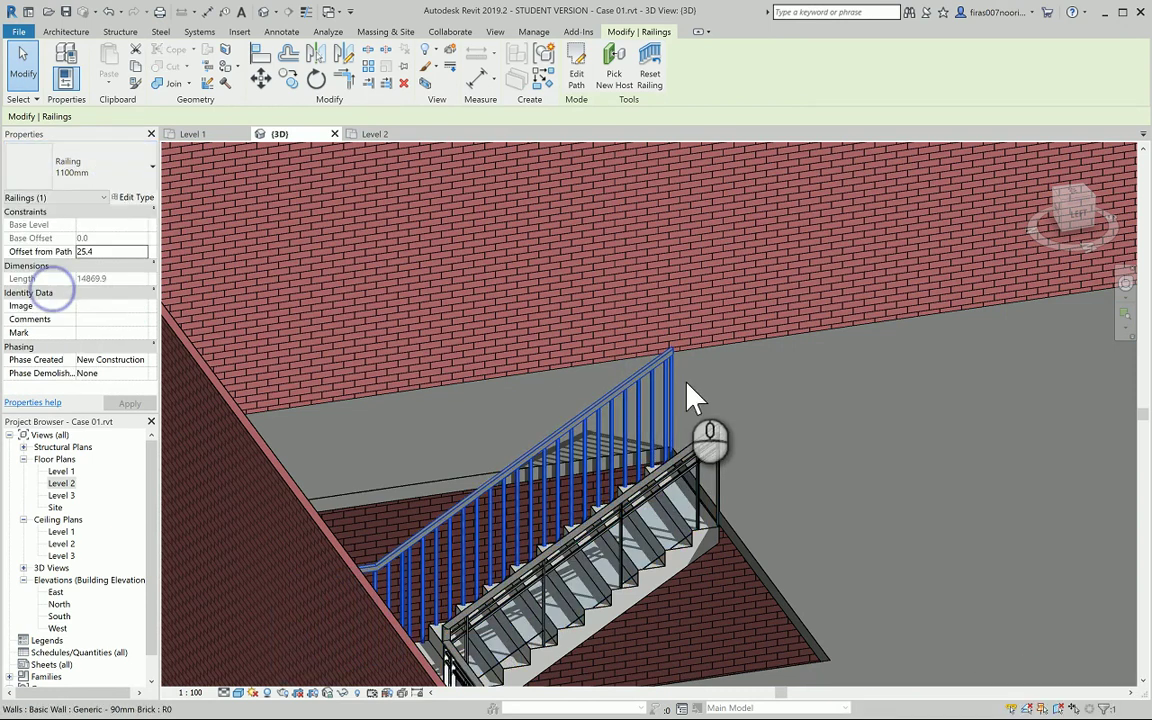
Orbit and pan the 3D view to look down into the Level 2 floor opening.
click(800, 450)
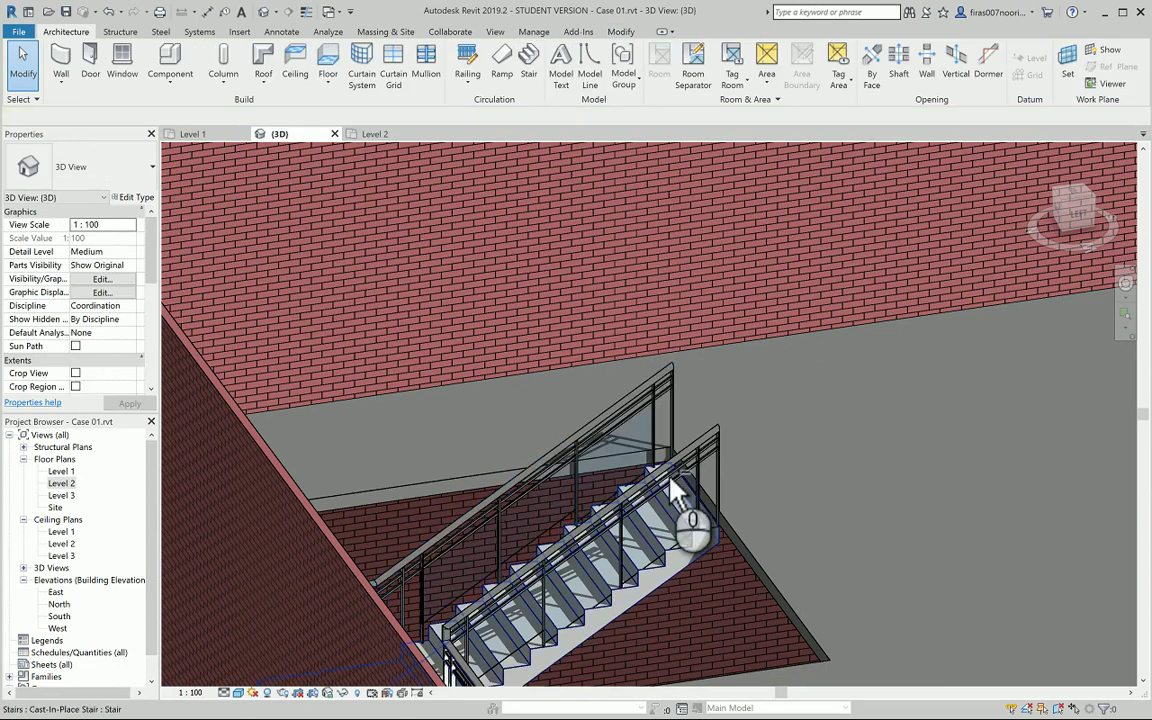
shift+middle_drag(694, 527, 688, 384)
scroll(556, 425, down, 3)
scroll(688, 380, up, 3)
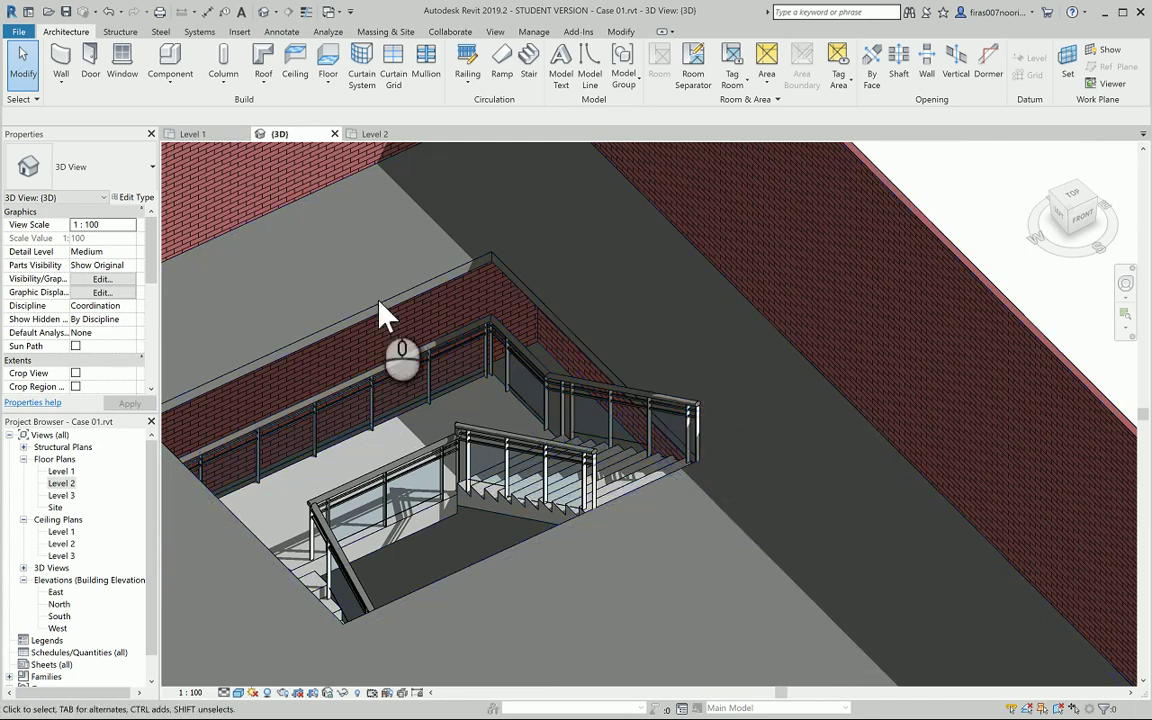
middle_drag(341, 331, 283, 347)
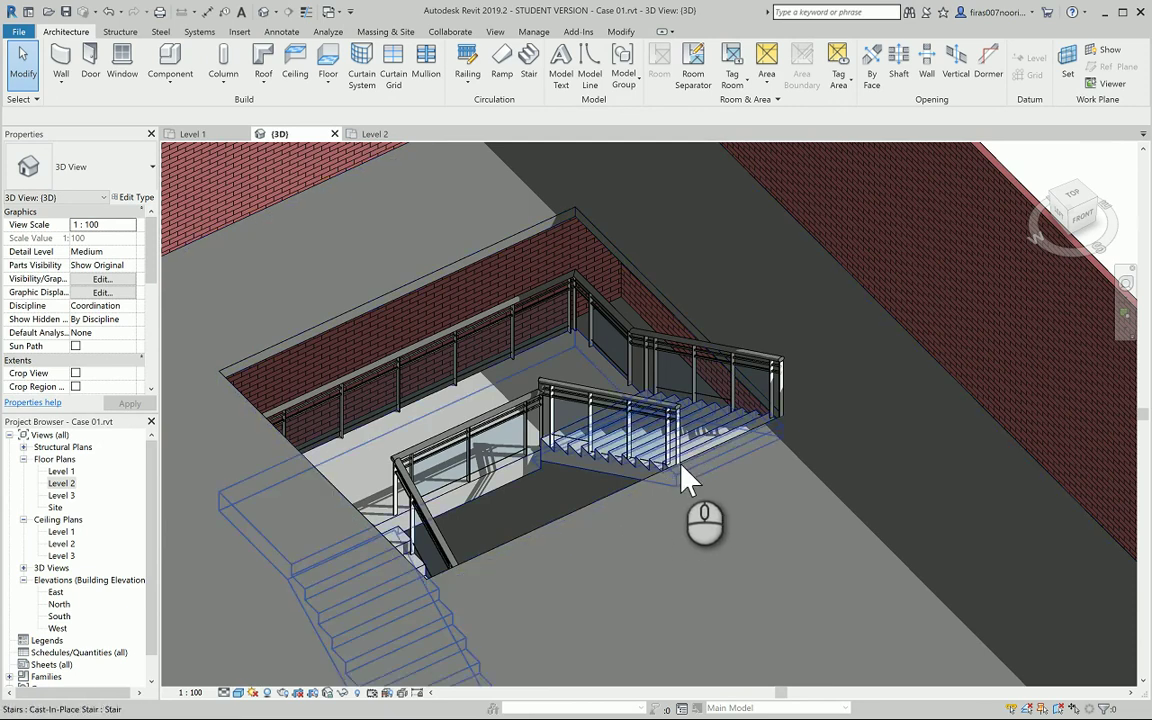
Open the right glass railing's path for editing in the Level 2 floor plan.
click(773, 368)
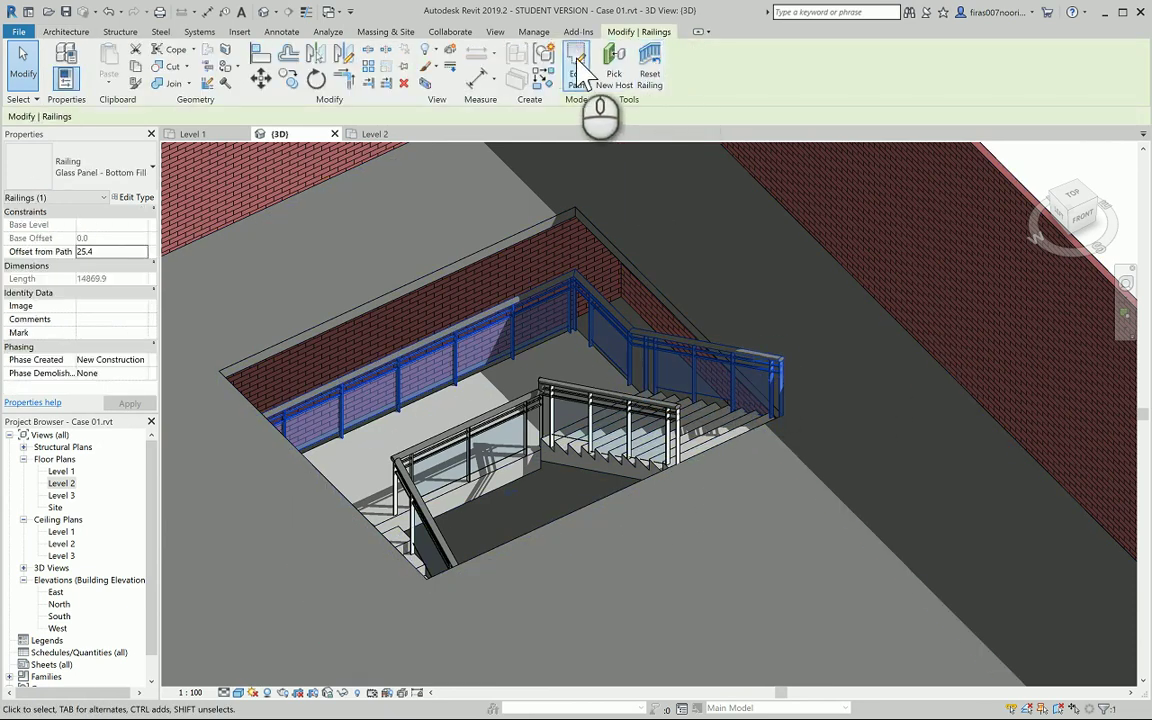
click(578, 72)
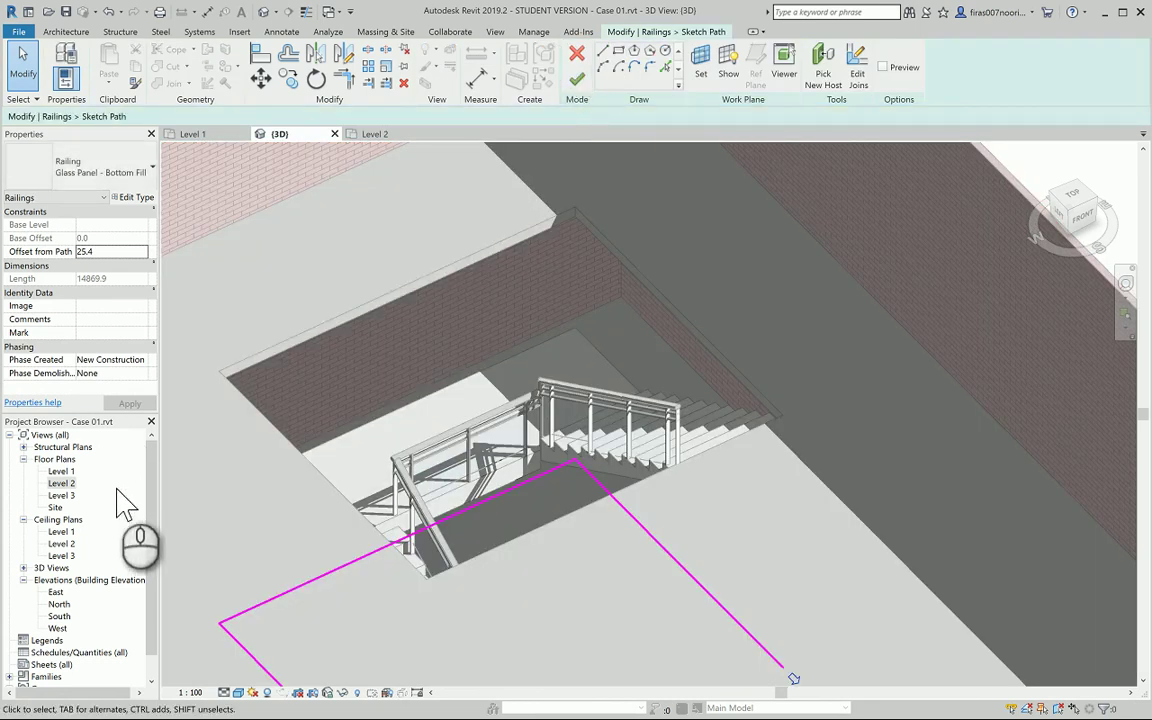
double_click(62, 483)
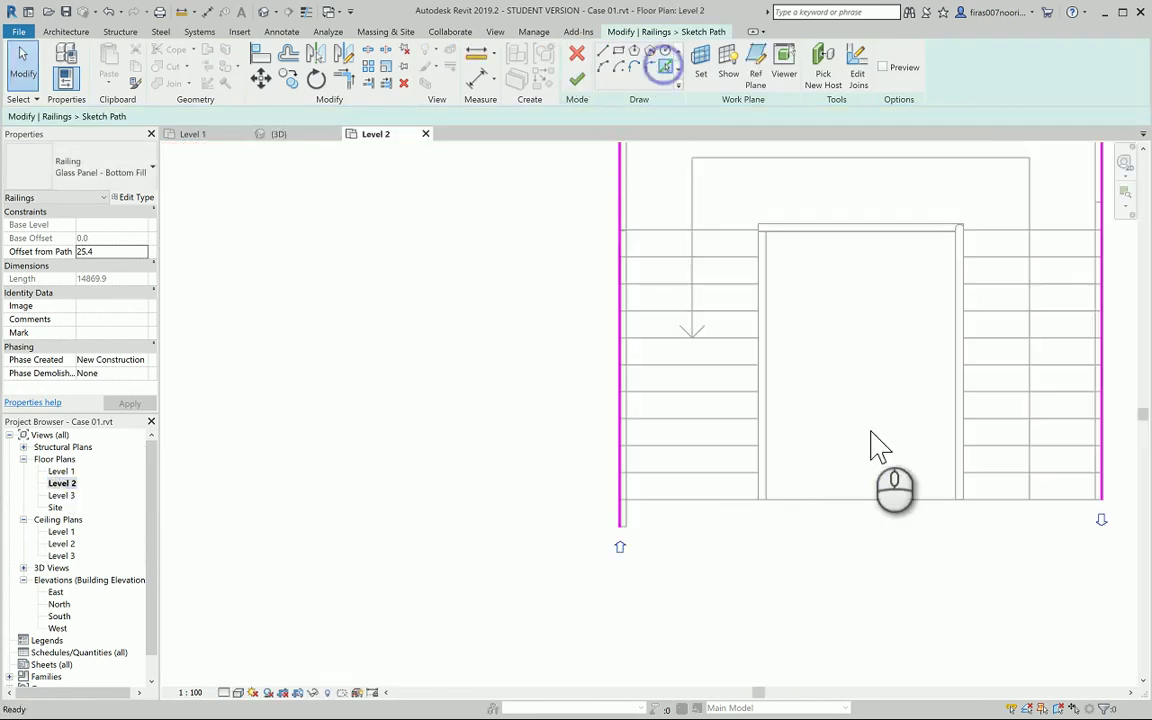
click(665, 68)
middle_drag(895, 509, 507, 424)
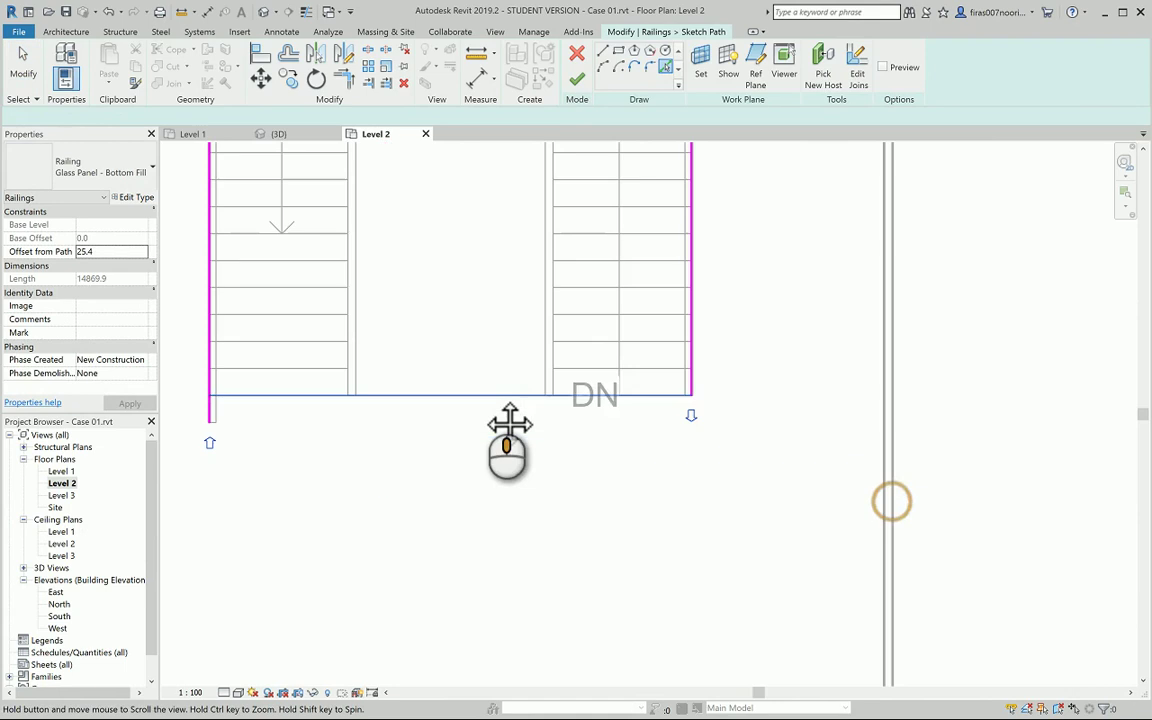
click(620, 228)
Add a 280 path segment below the stair plus a line across to the wall, then finish.
click(605, 55)
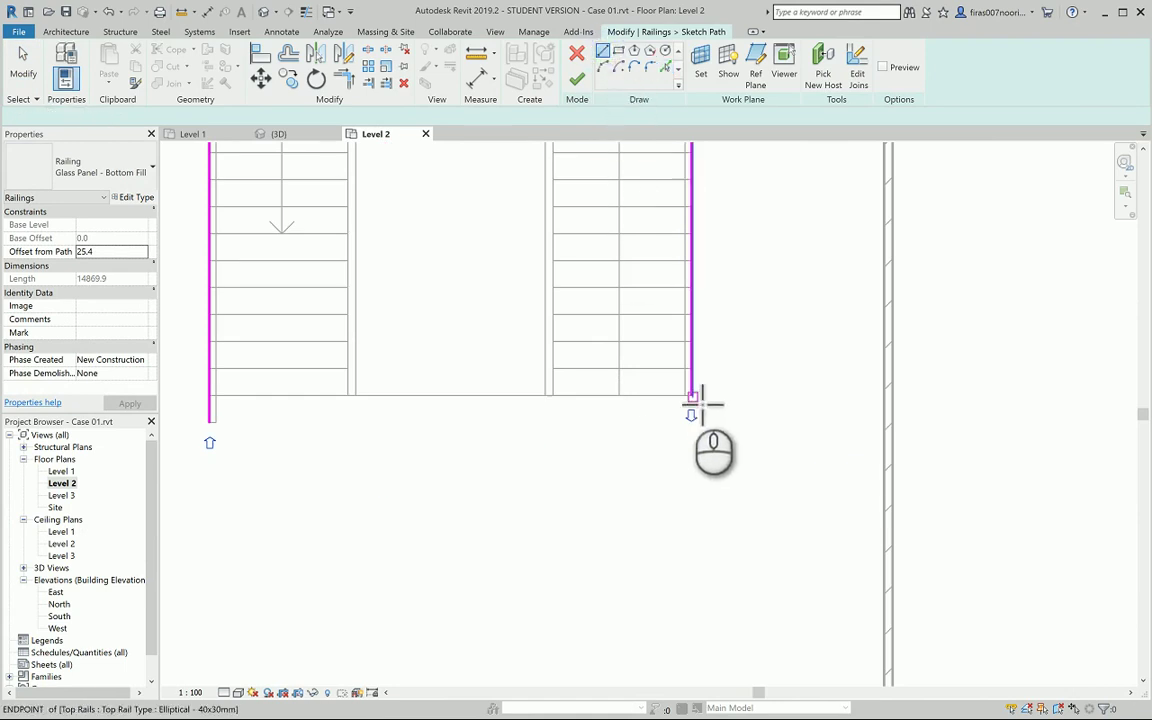
click(692, 398)
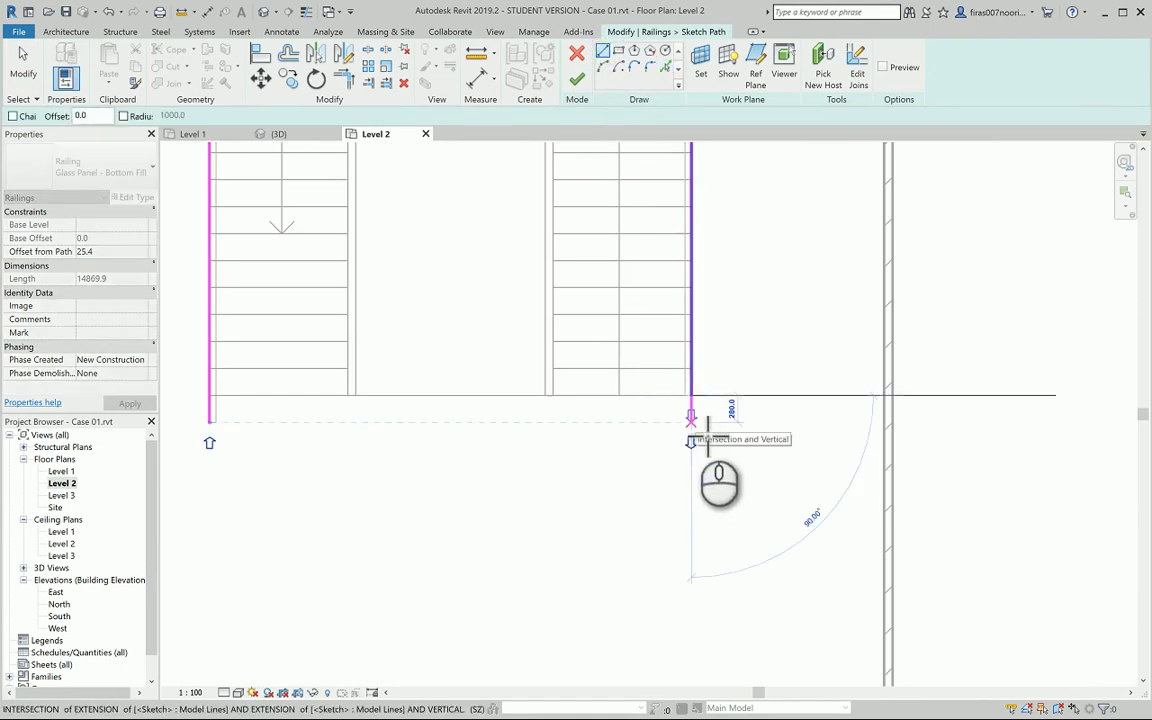
click(710, 432)
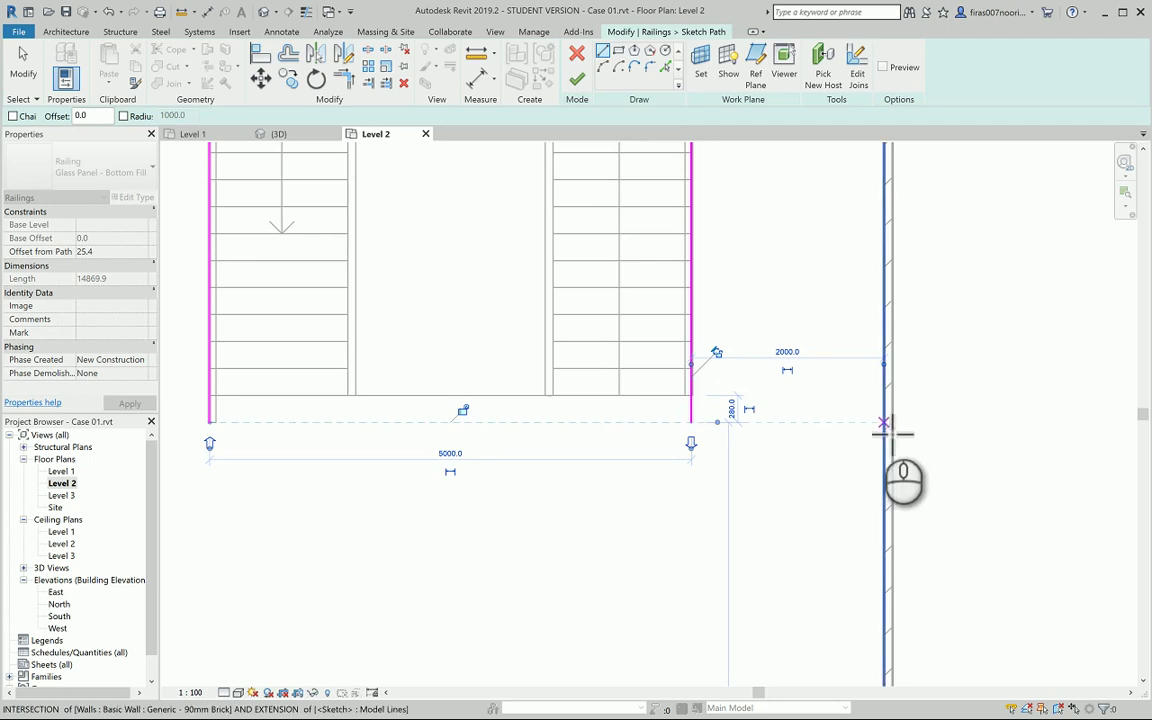
click(884, 422)
click(690, 421)
right_click(982, 280)
click(990, 287)
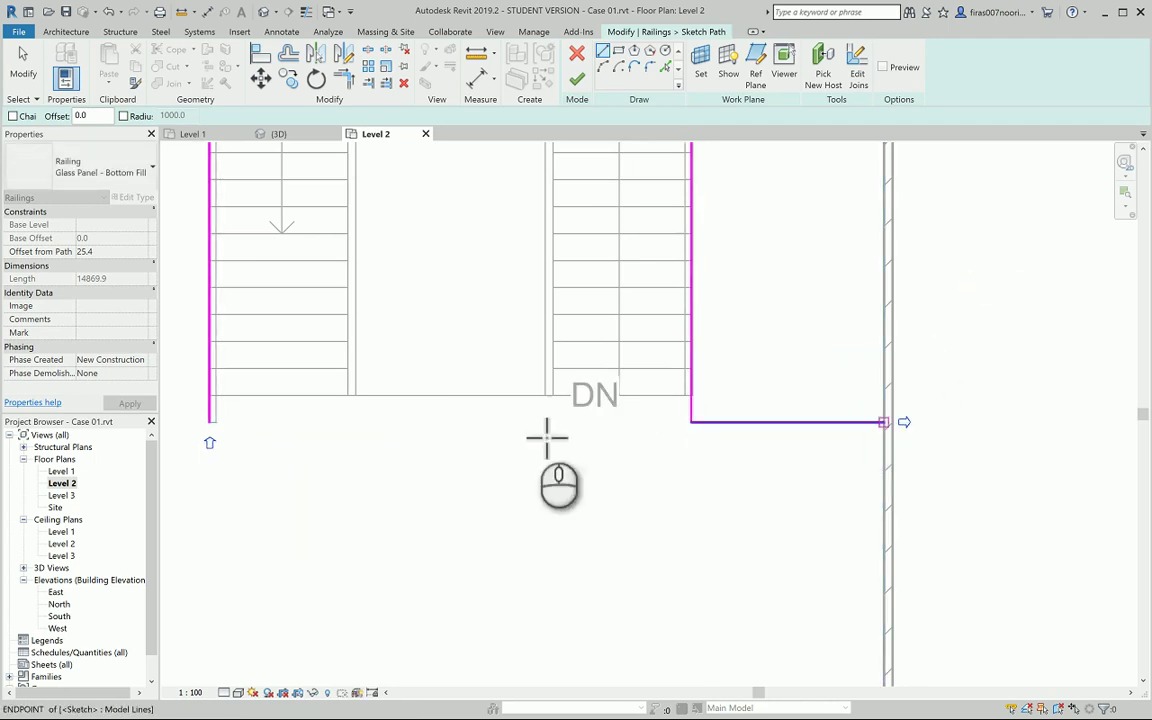
click(577, 79)
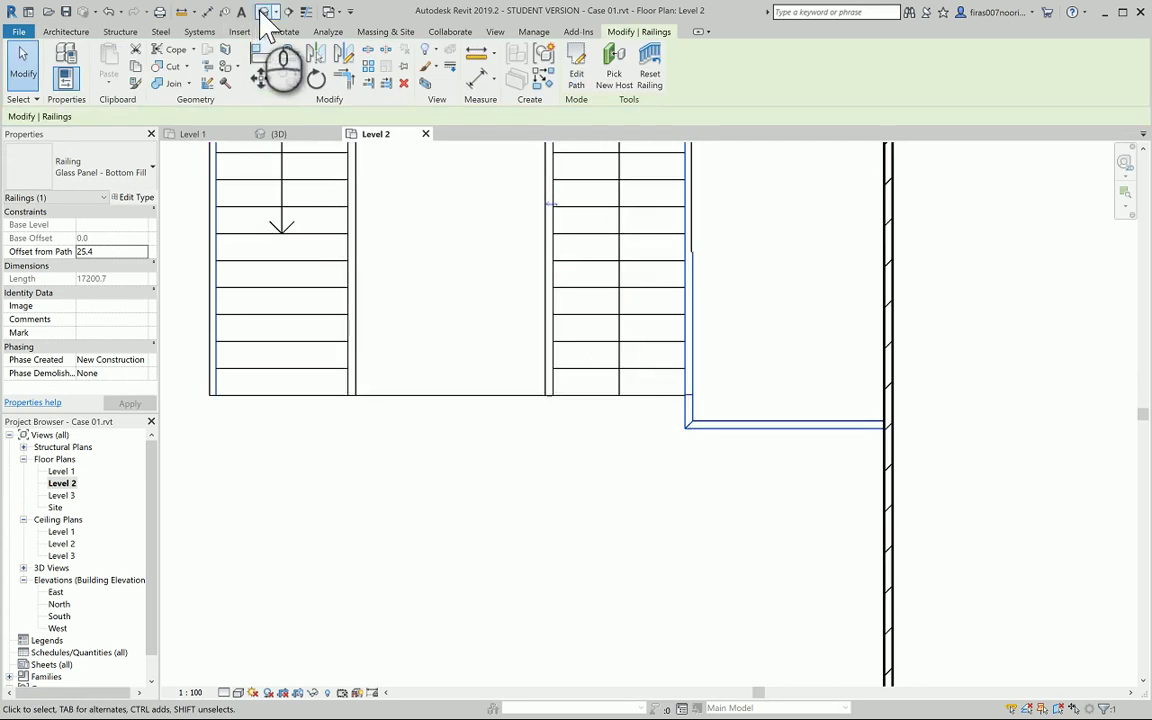
Select the inner stair railing in 3D and edit its path in the Level 2 plan.
click(263, 12)
scroll(689, 514, up, 4)
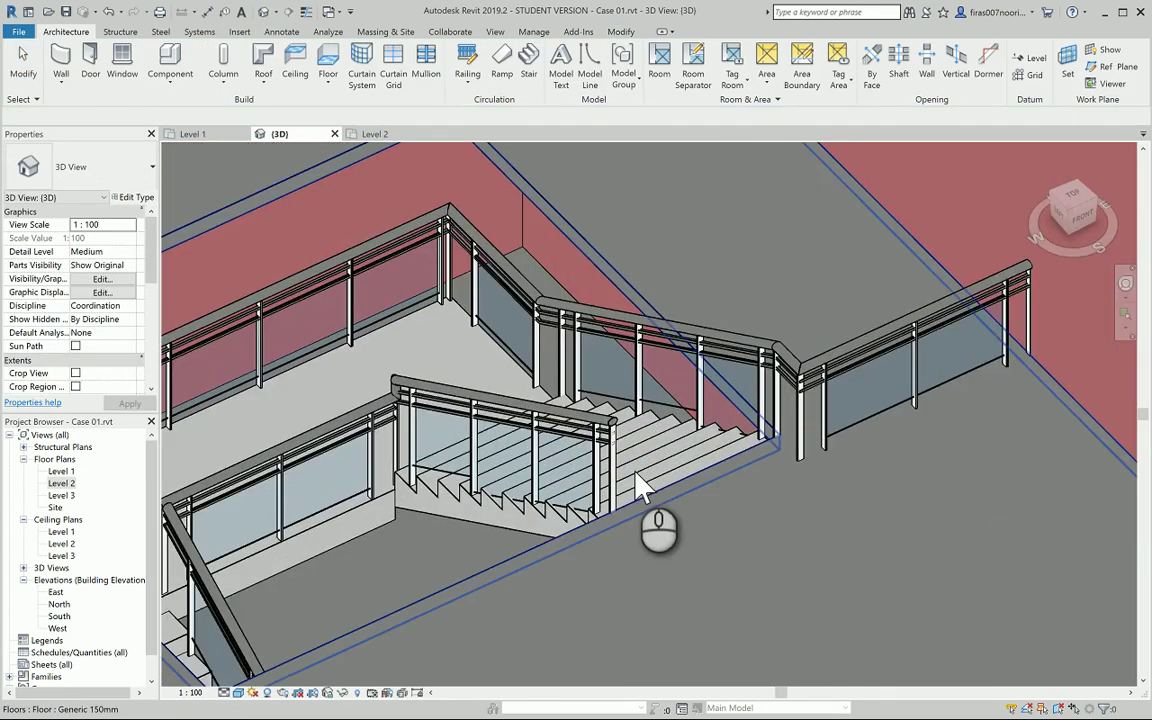
scroll(571, 478, down, 3)
shift+middle_drag(571, 478, 520, 495)
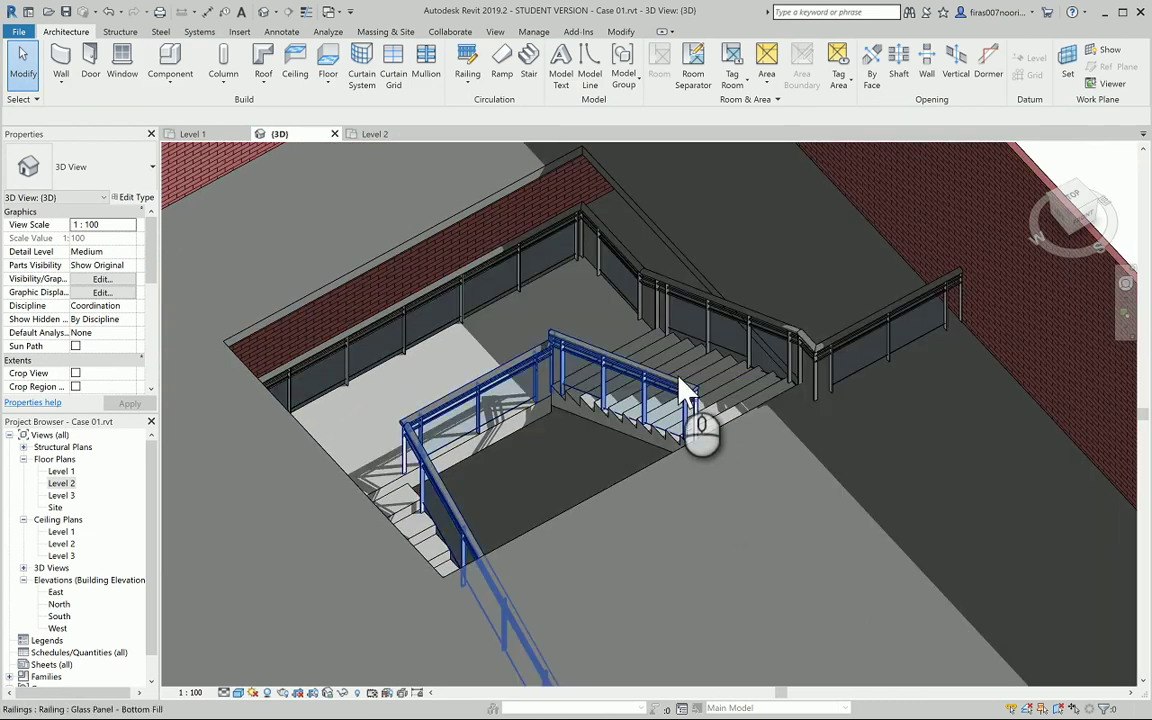
click(681, 383)
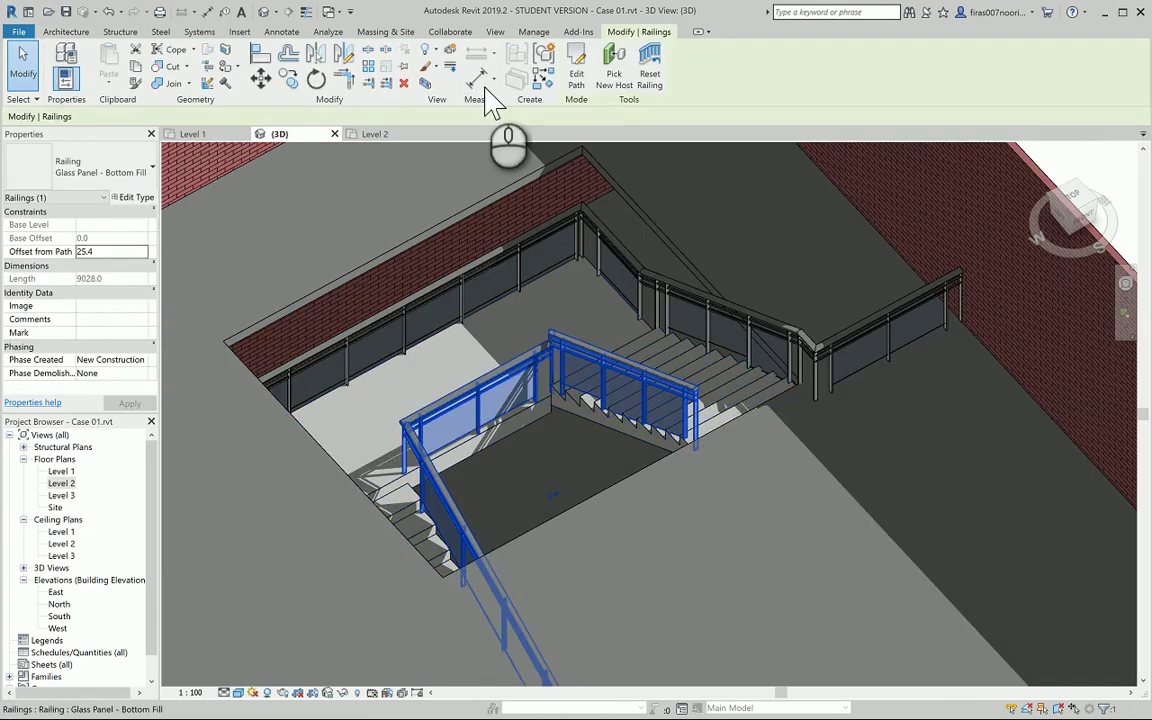
click(578, 68)
double_click(64, 484)
Draw path lines below the stair, left past its edge and up to the far wall, then finish.
click(602, 51)
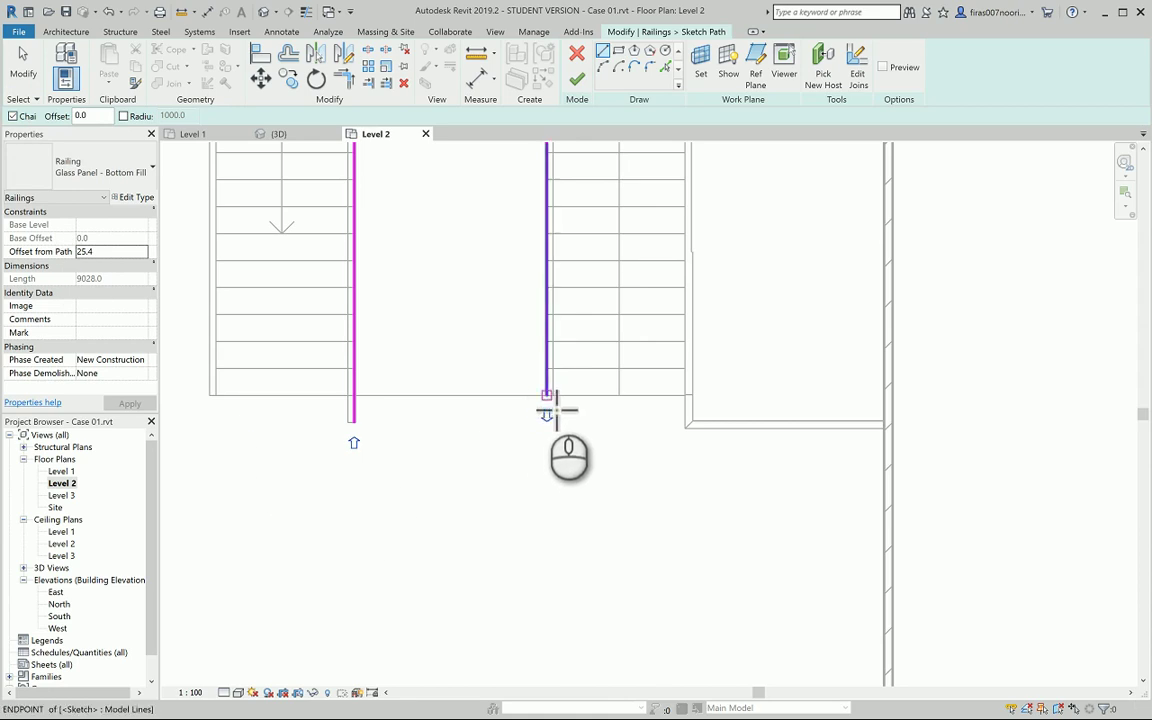
click(548, 396)
click(546, 420)
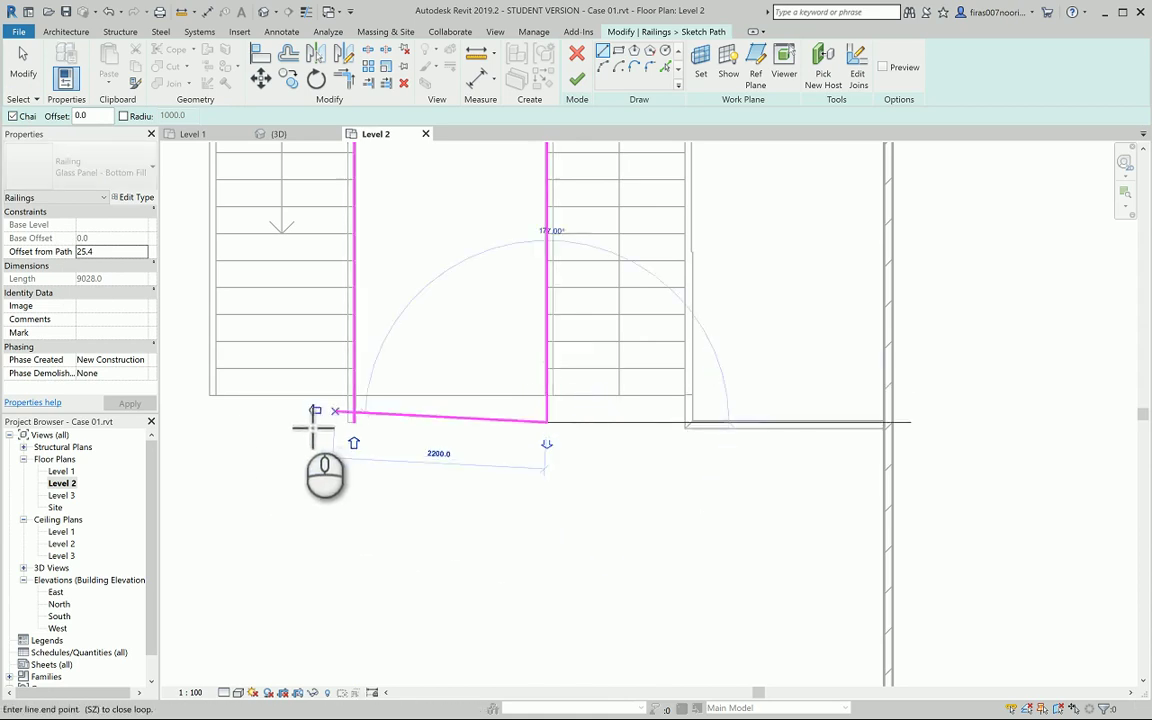
click(210, 422)
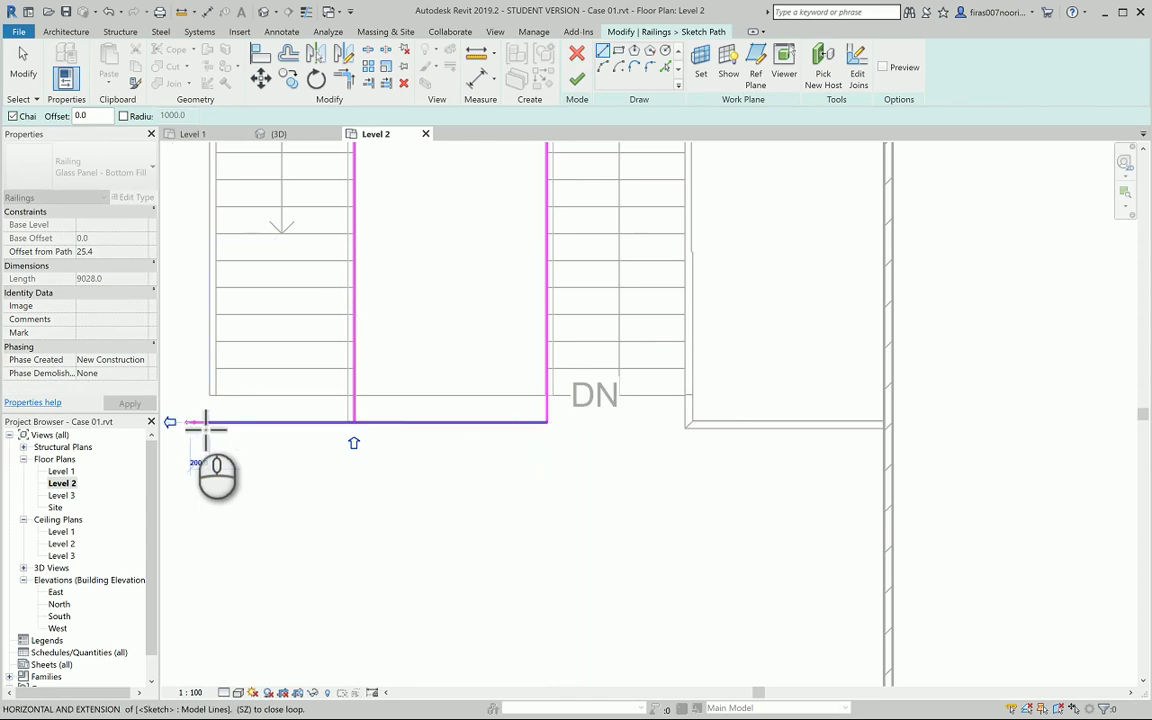
mouse_move(213, 254)
middle_down()
mouse_move(324, 428)
mouse_move(315, 425)
middle_up()
scroll(315, 425, down, 2)
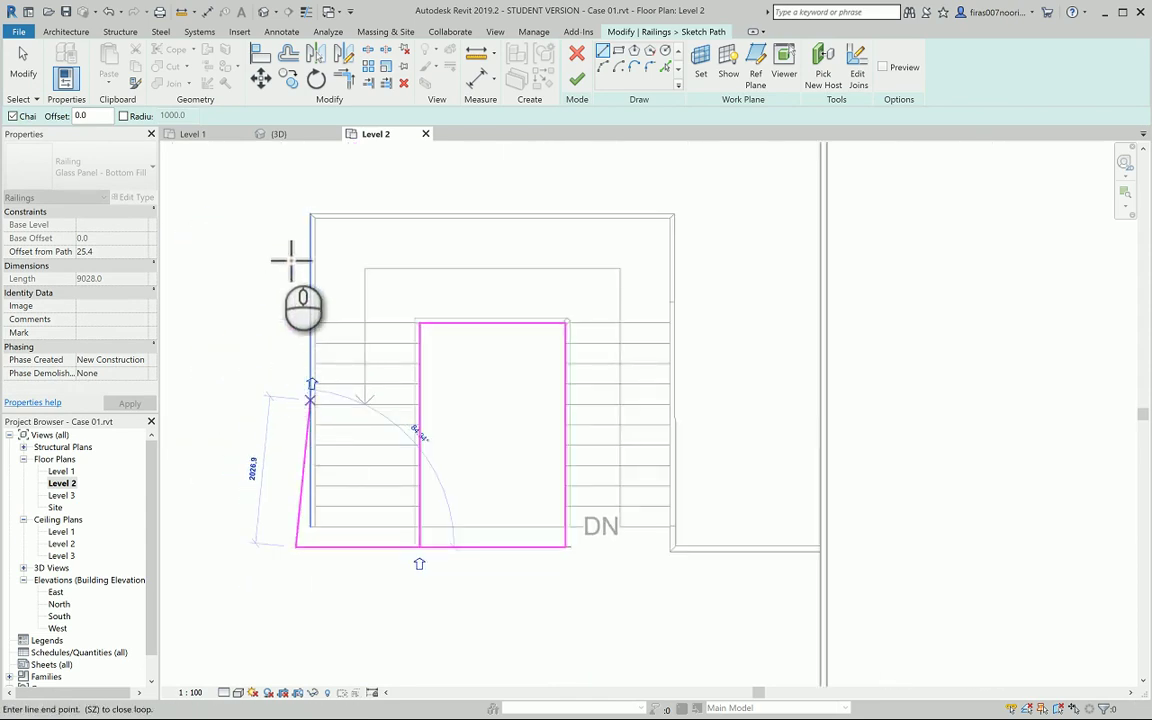
click(296, 212)
middle_drag(316, 237, 318, 370)
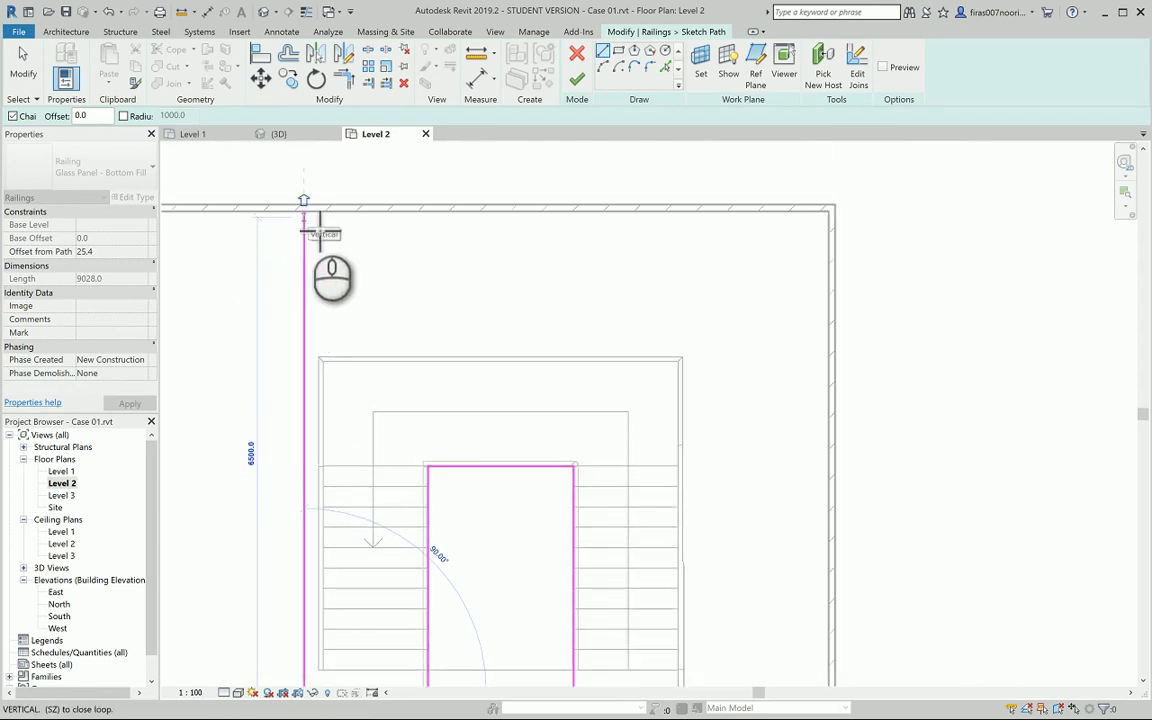
right_click(452, 149)
click(483, 154)
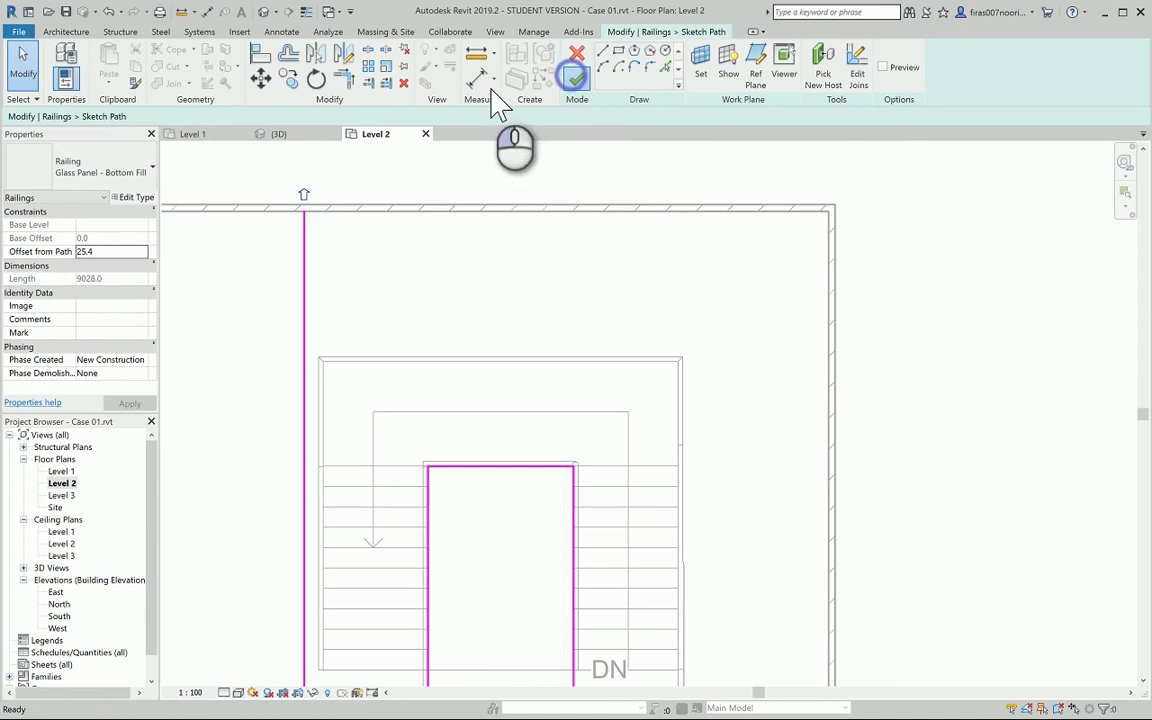
click(577, 80)
click(264, 12)
key(Escape)
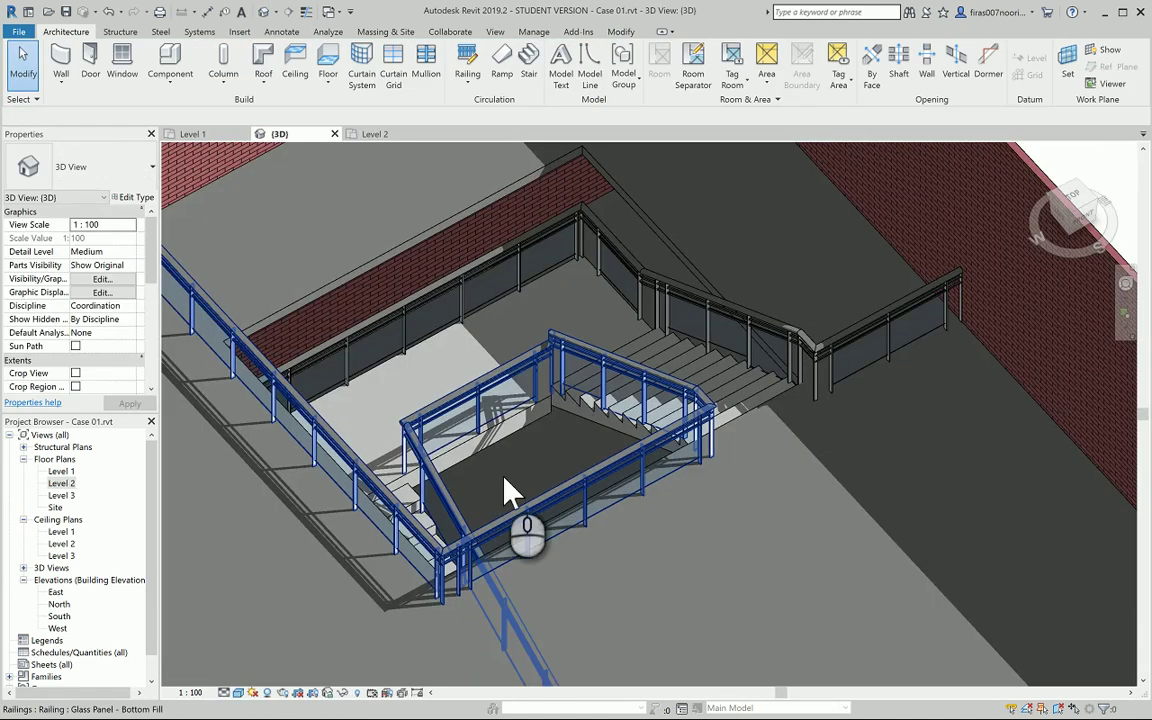
shift+middle_drag(483, 506, 707, 231)
scroll(670, 440, up, 3)
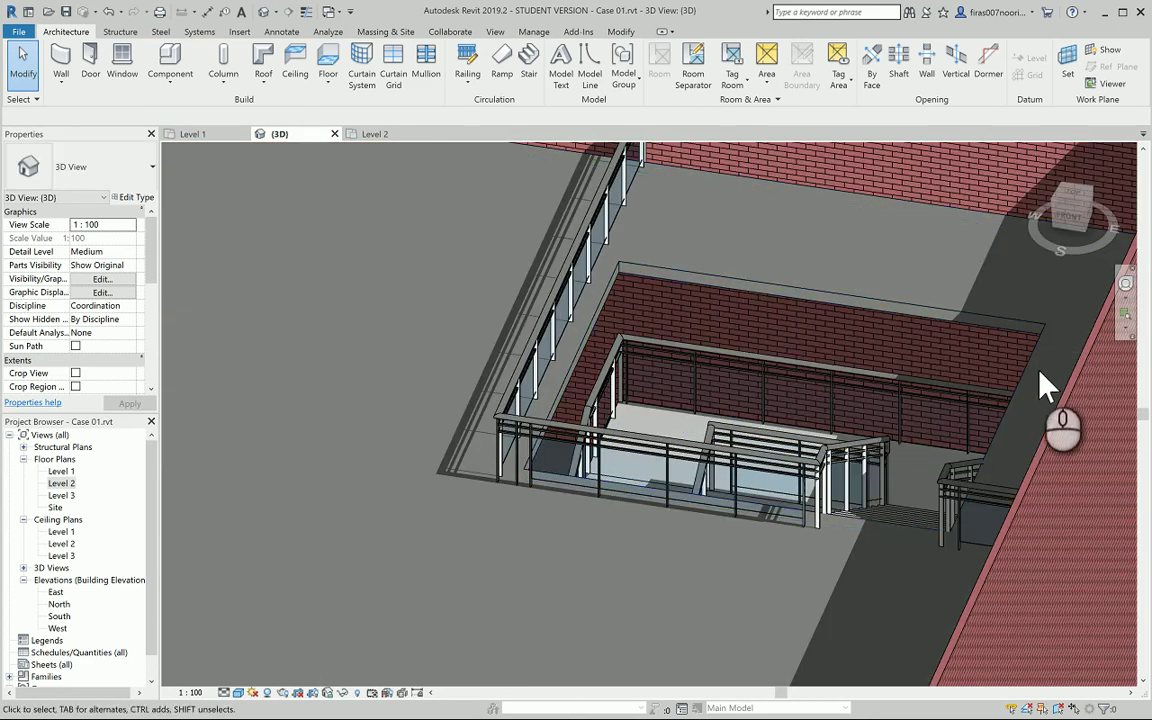
shift+middle_drag(553, 301, 728, 283)
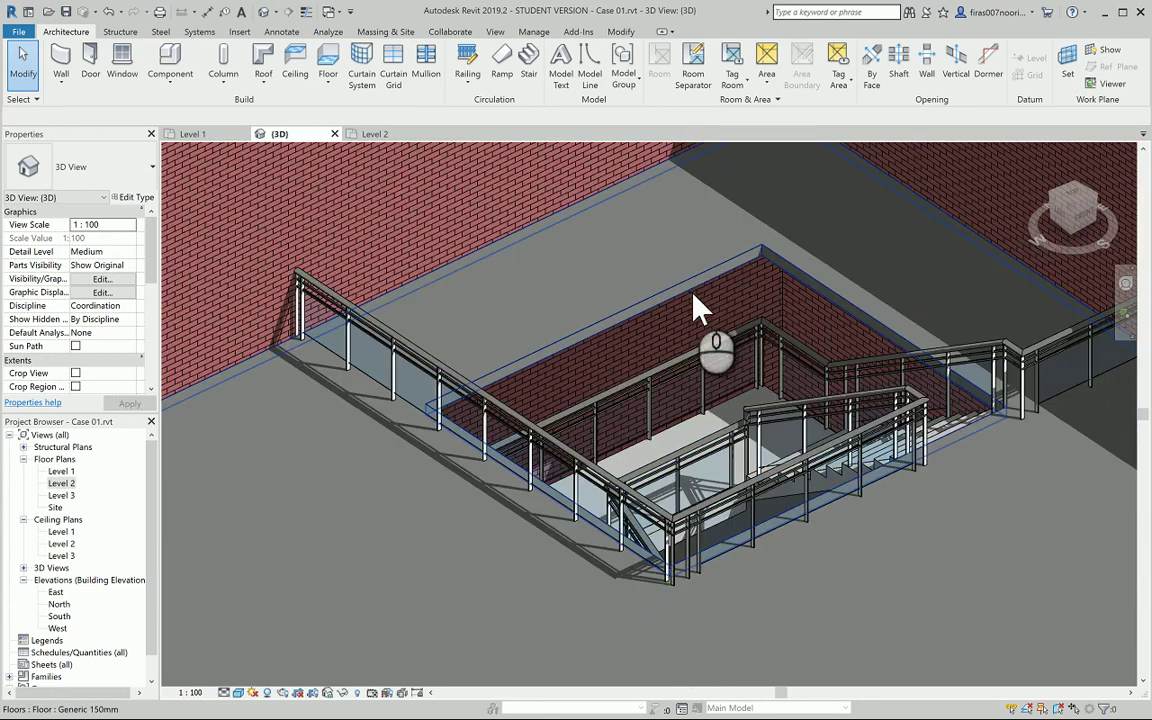
shift+middle_drag(735, 346, 588, 374)
scroll(558, 402, up, 3)
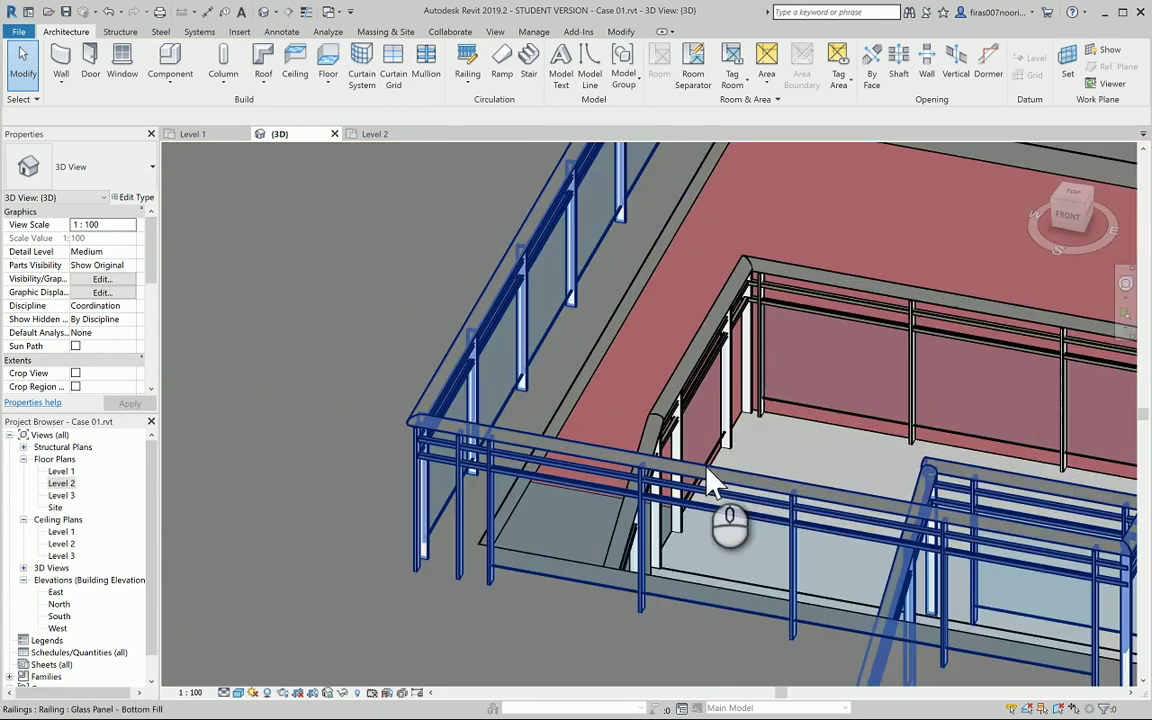
shift+middle_drag(855, 530, 668, 540)
click(668, 540)
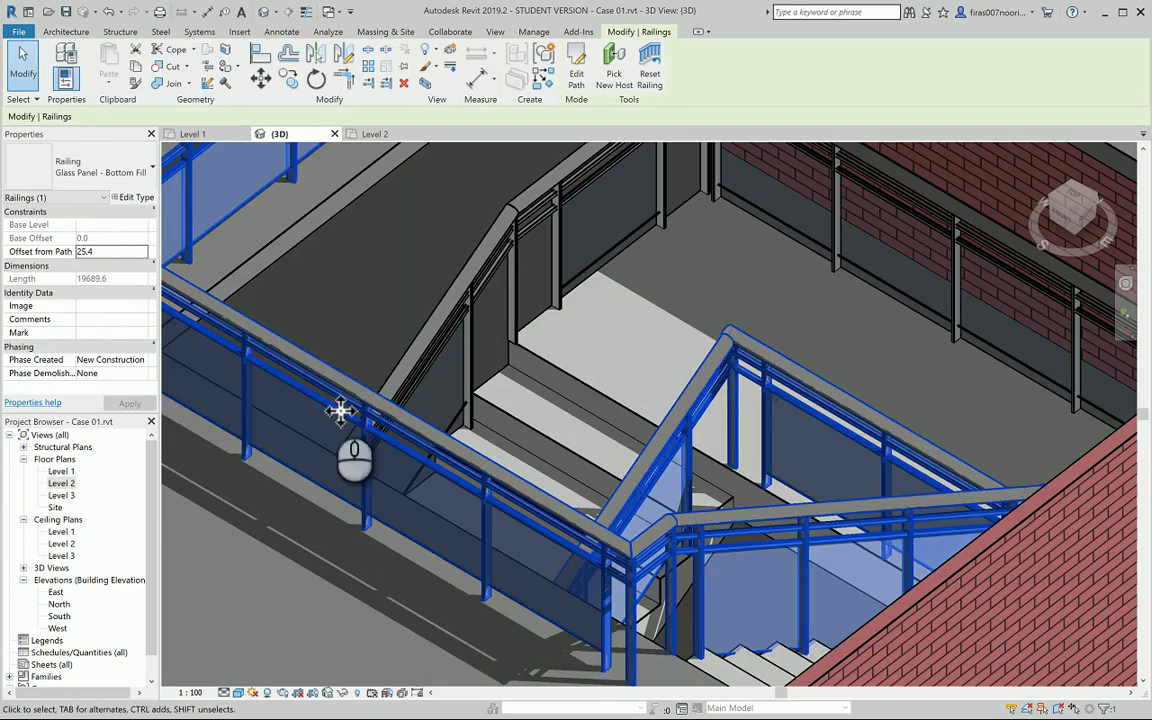
middle_drag(340, 410, 800, 520)
scroll(800, 520, up, 10)
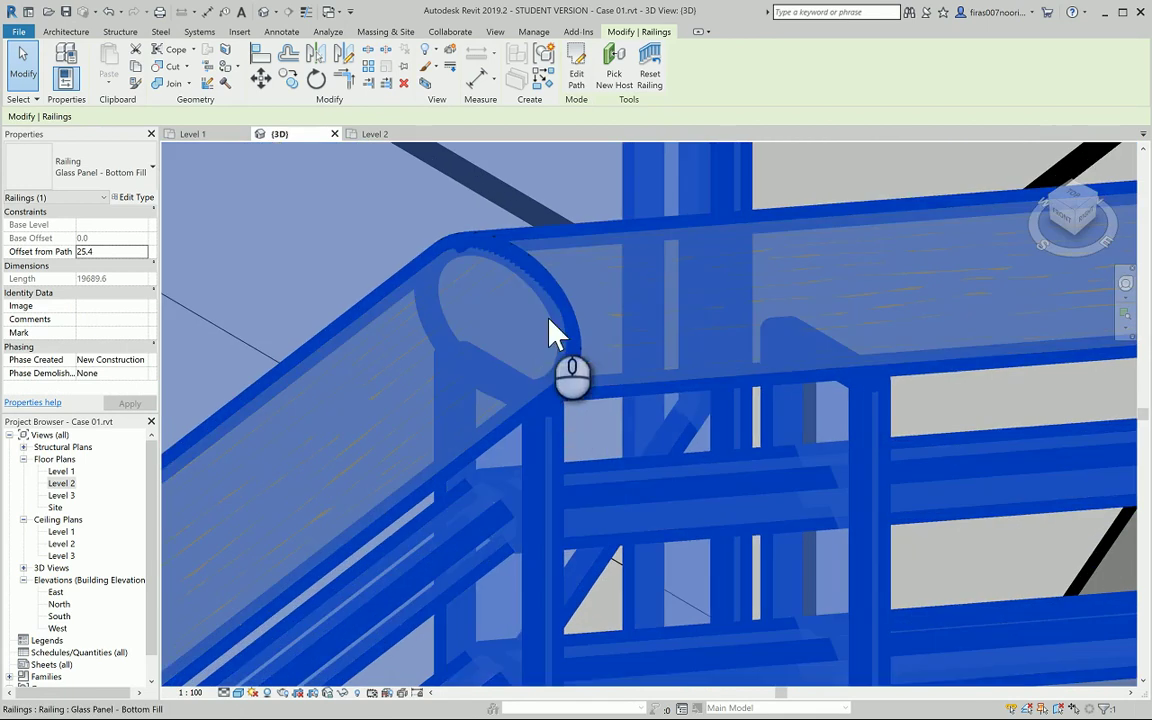
click(494, 219)
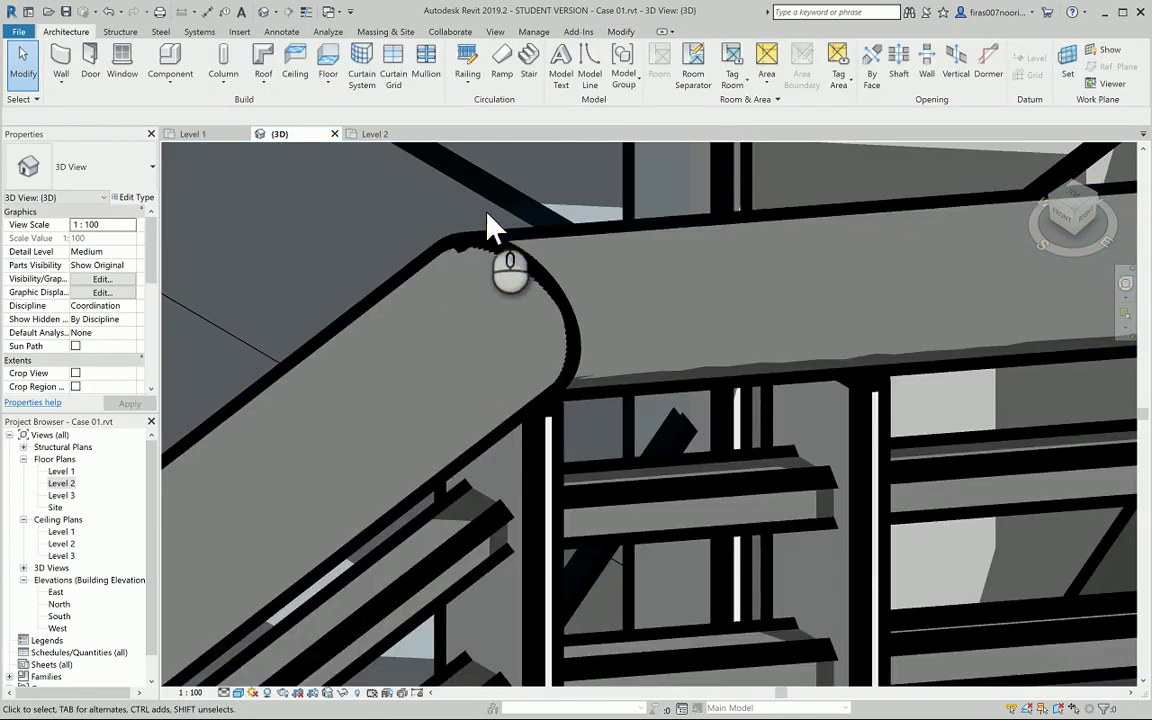
shift+middle_drag(489, 231, 512, 285)
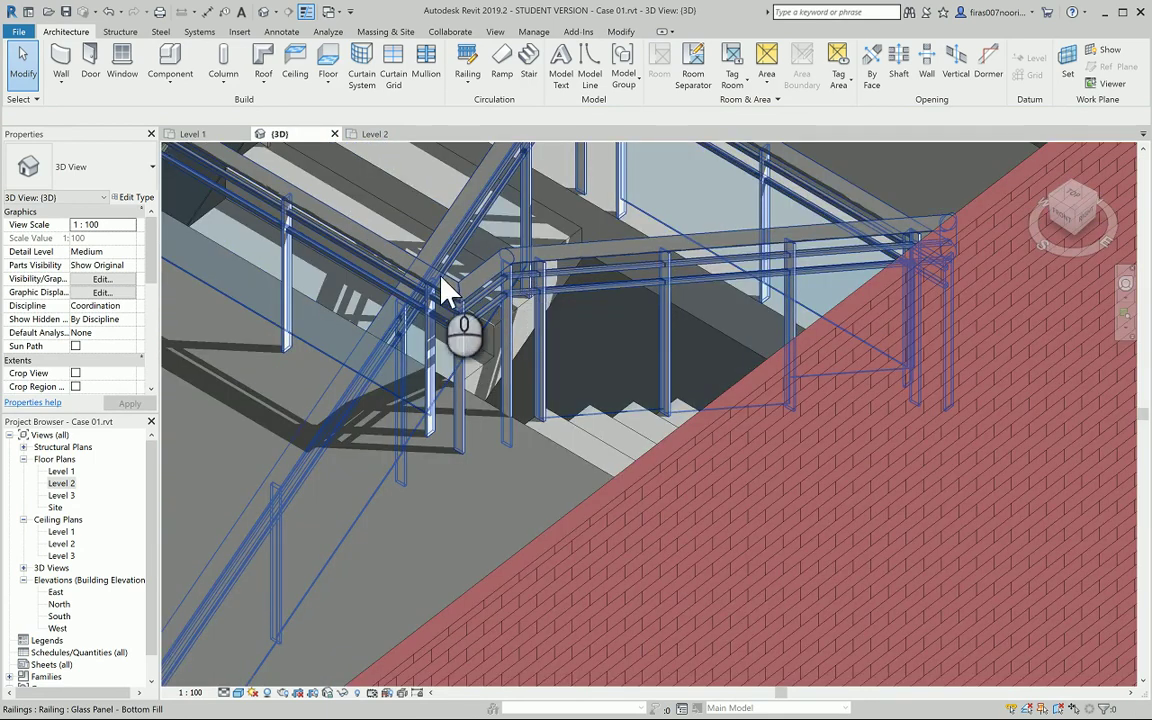
shift+middle_drag(460, 370, 540, 368)
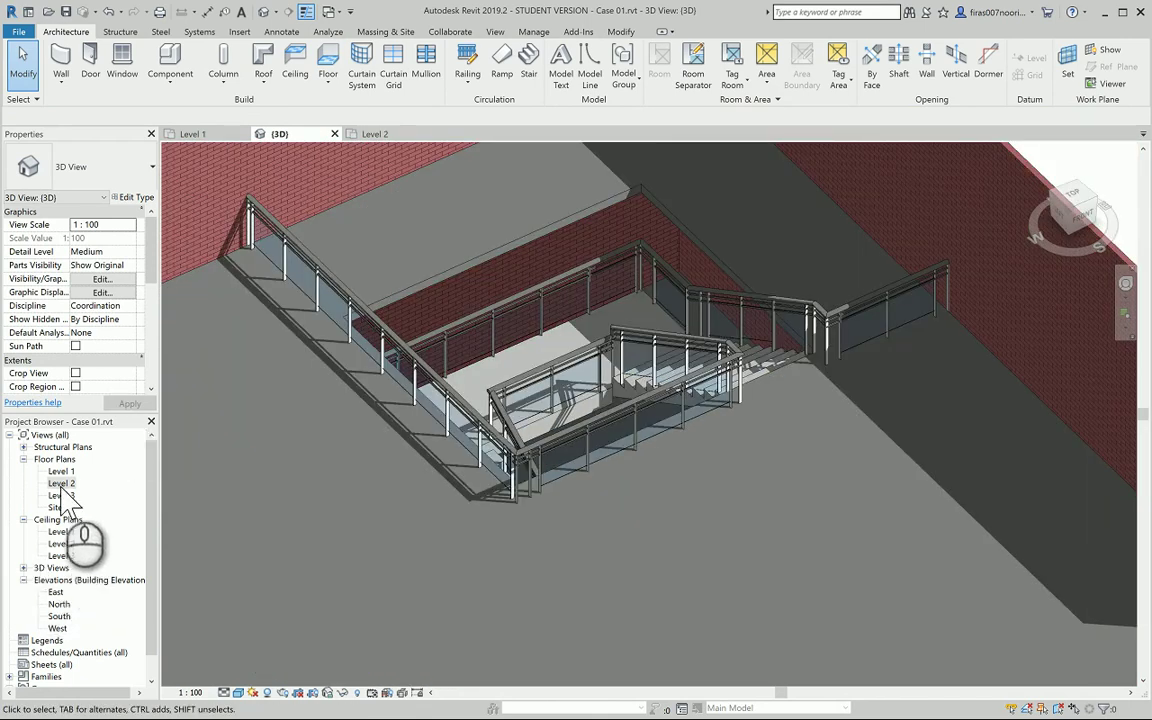
Open the Level 1 floor plan and frame the stair and its notes.
double_click(61, 472)
scroll(660, 545, down, 3)
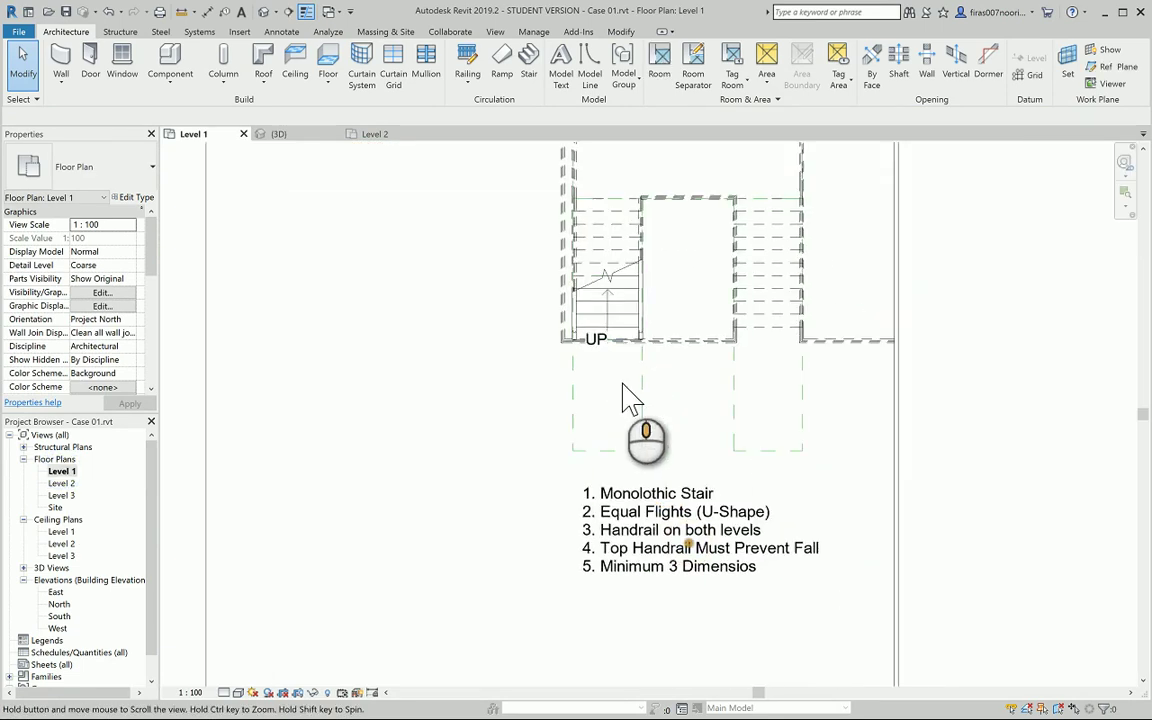
middle_drag(640, 530, 565, 410)
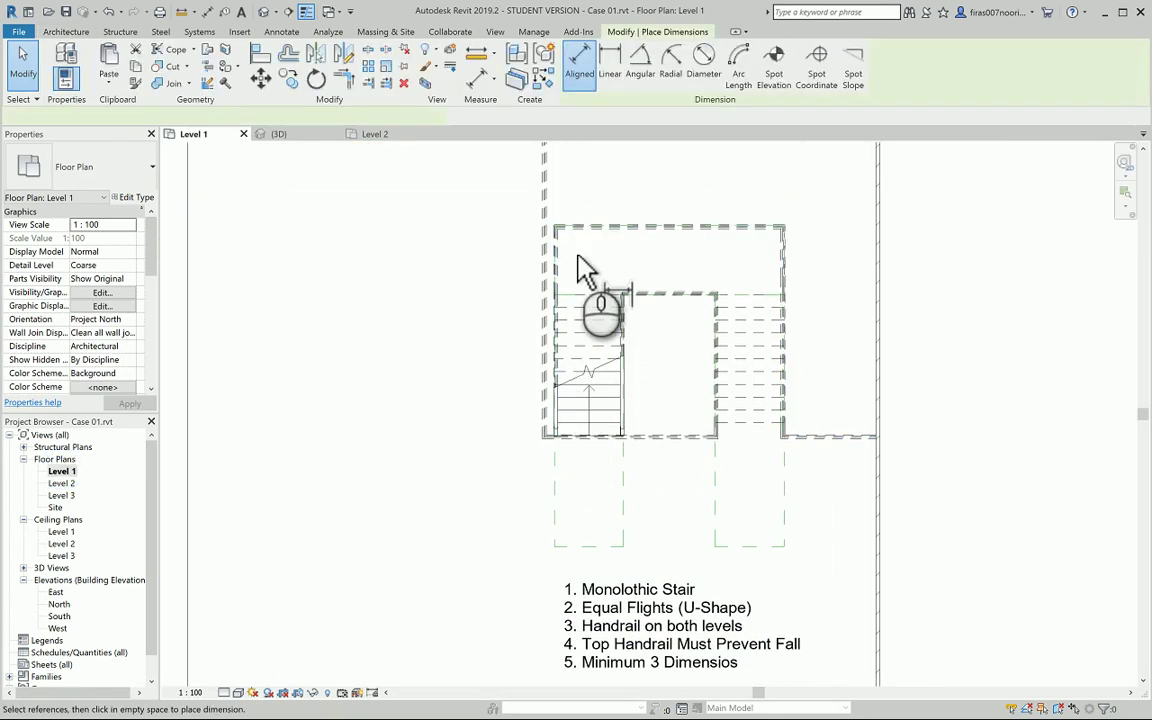
Start an aligned dimension (DI) between the stair's left and right walls, then cancel it.
key(d)
key(i)
scroll(558, 270, up, 4)
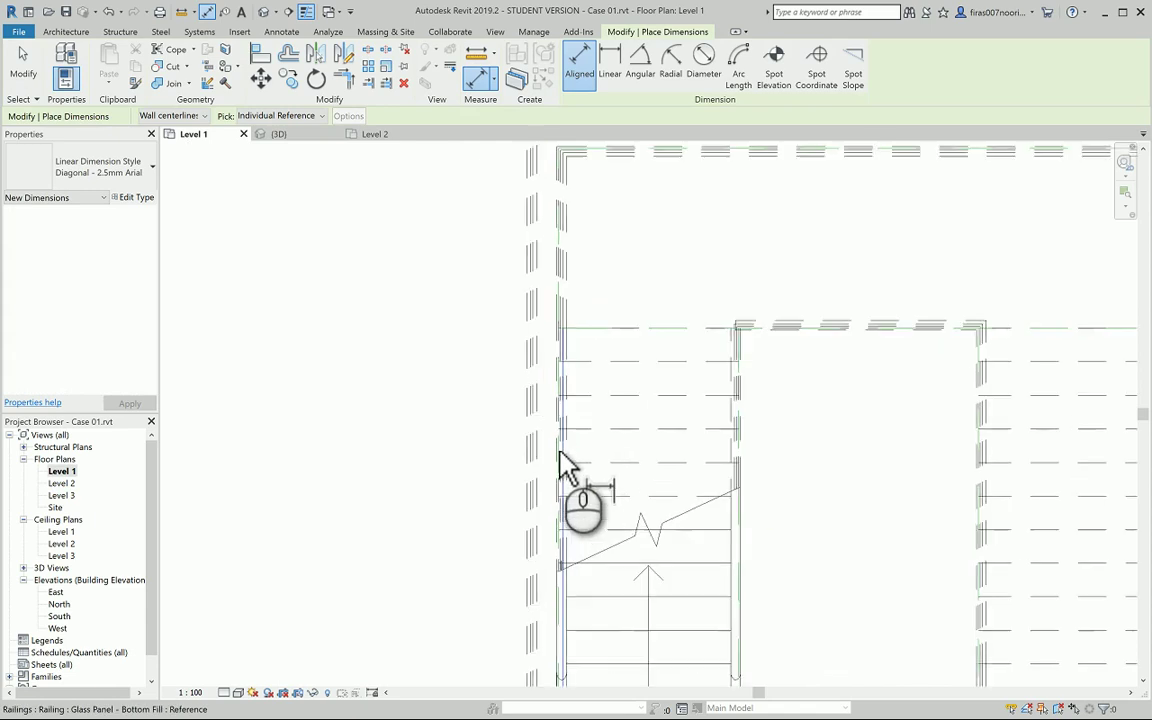
click(558, 456)
click(739, 440)
key(Escape)
key(Escape)
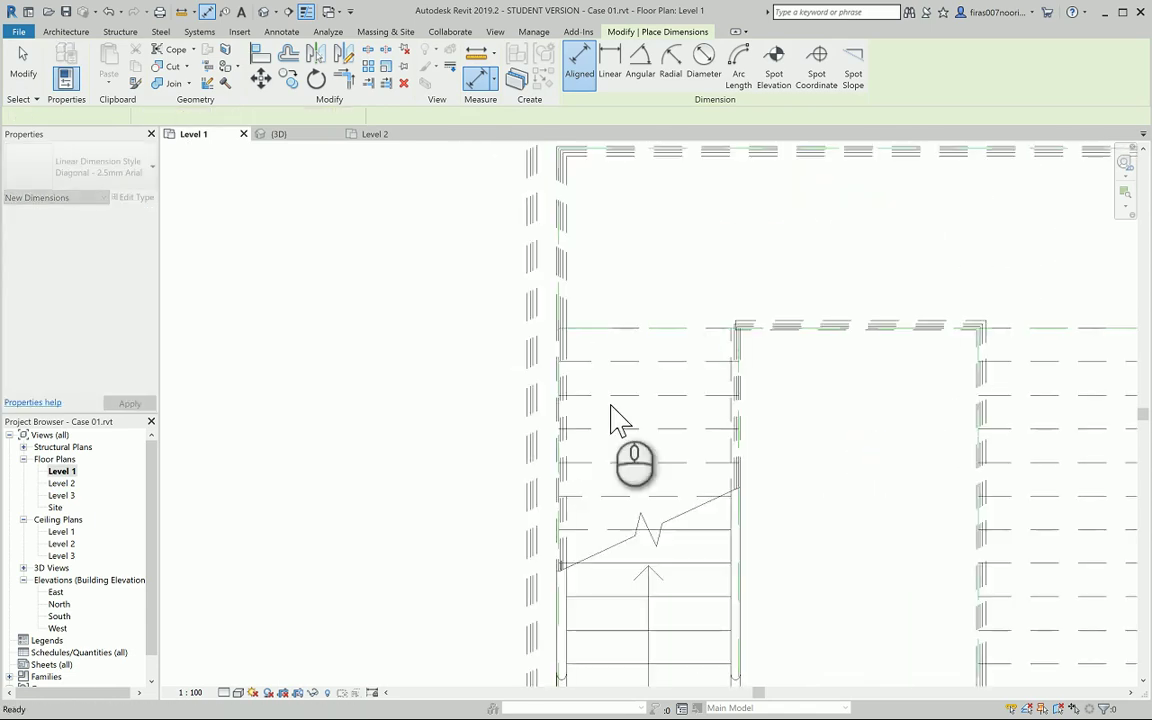
middle_drag(586, 527, 560, 362)
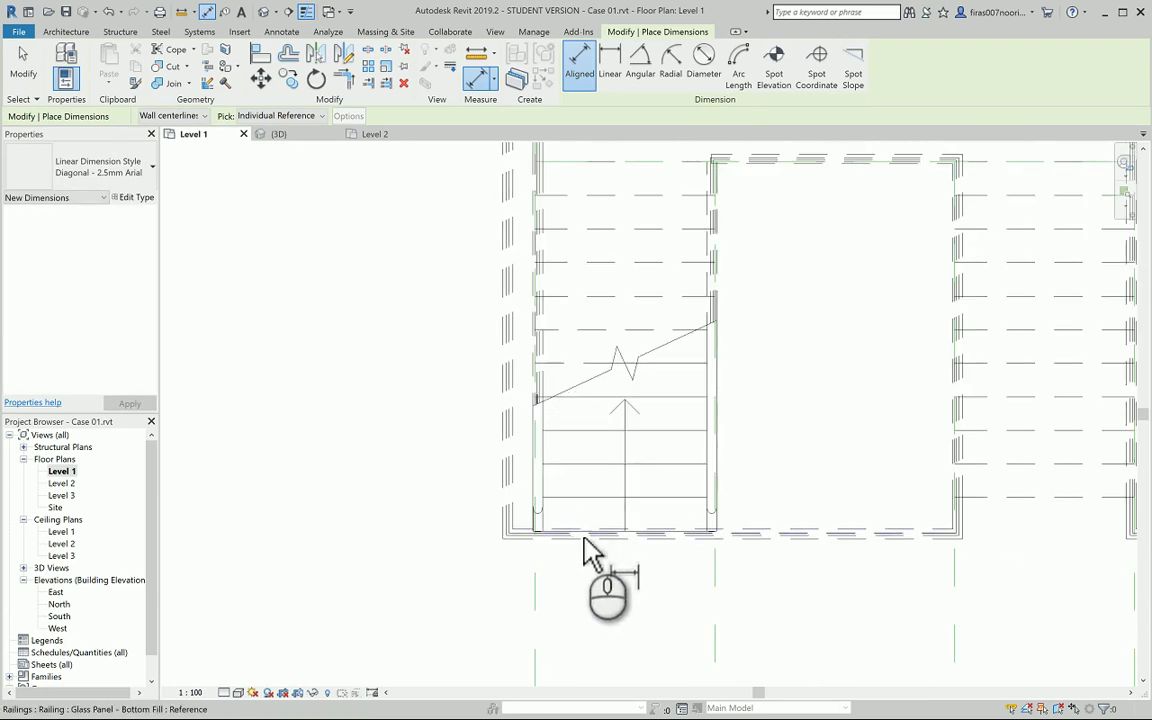
scroll(592, 560, up, 3)
scroll(578, 483, down, 5)
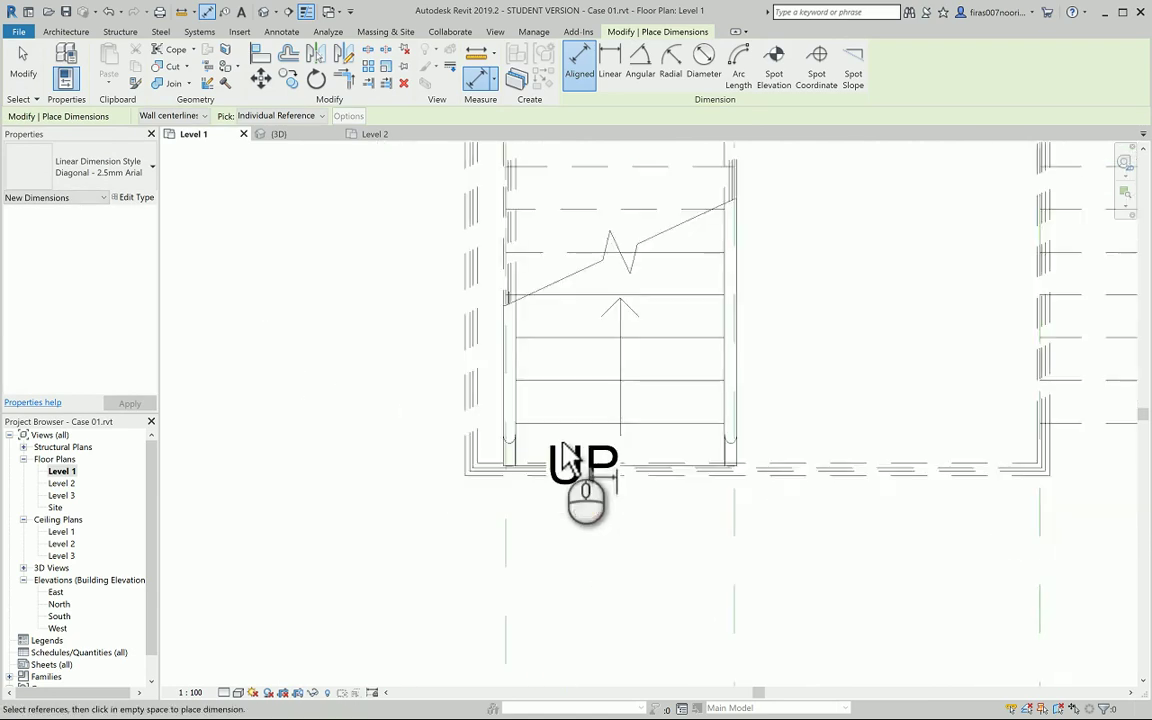
key(Escape)
key(Escape)
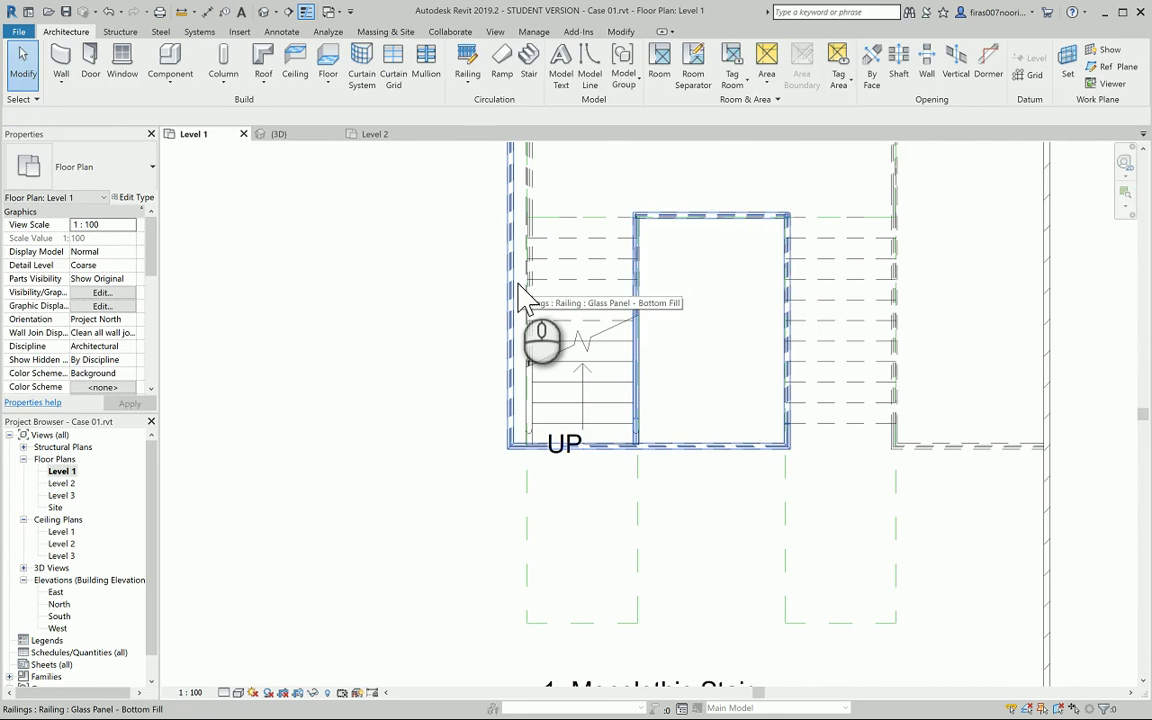
Hide the whole railing category in the Level 1 plan view.
click(519, 298)
right_click(522, 294)
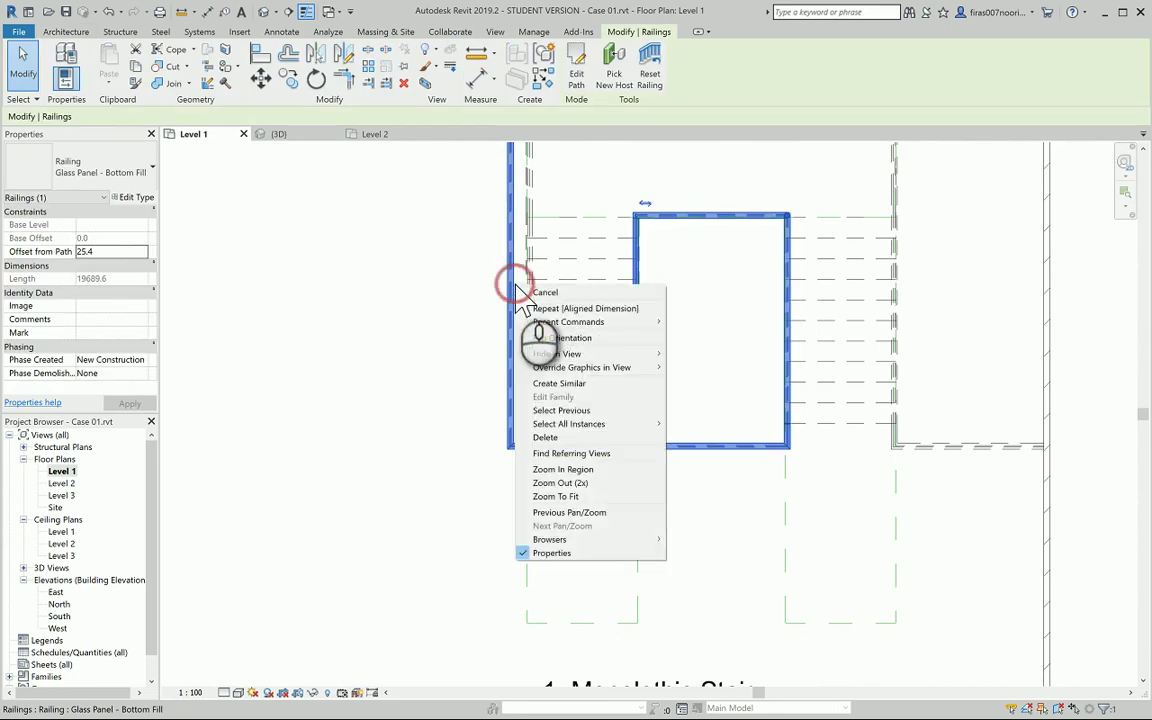
mouse_move(597, 356)
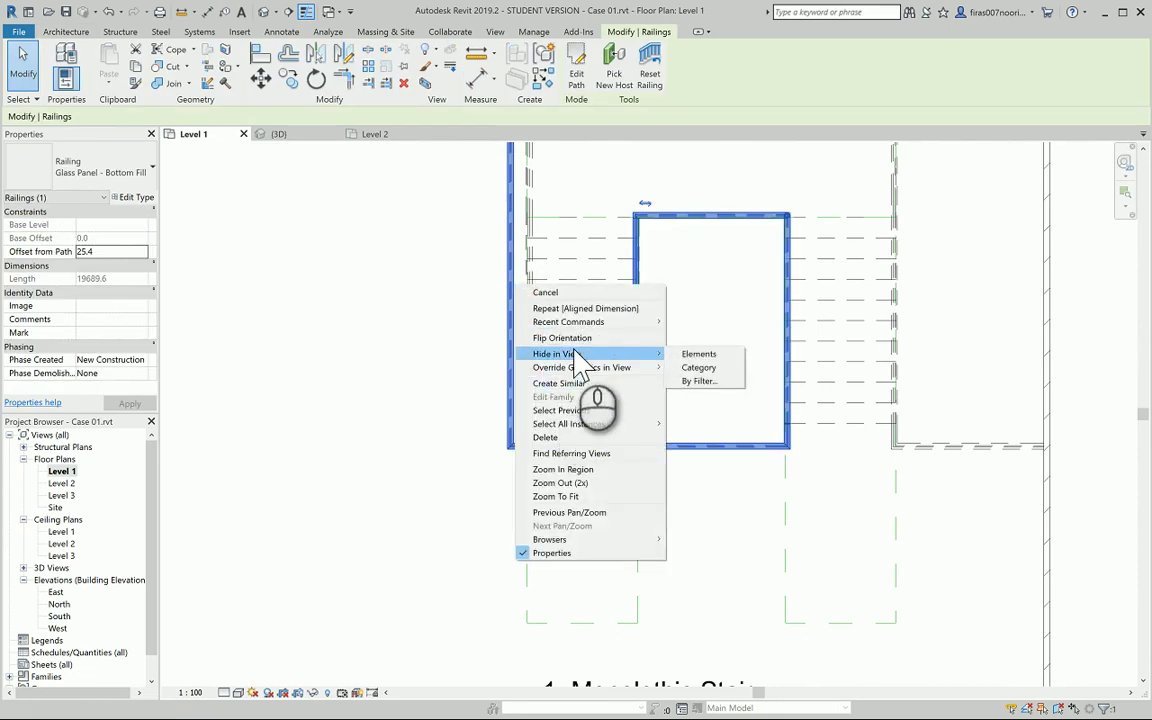
click(695, 366)
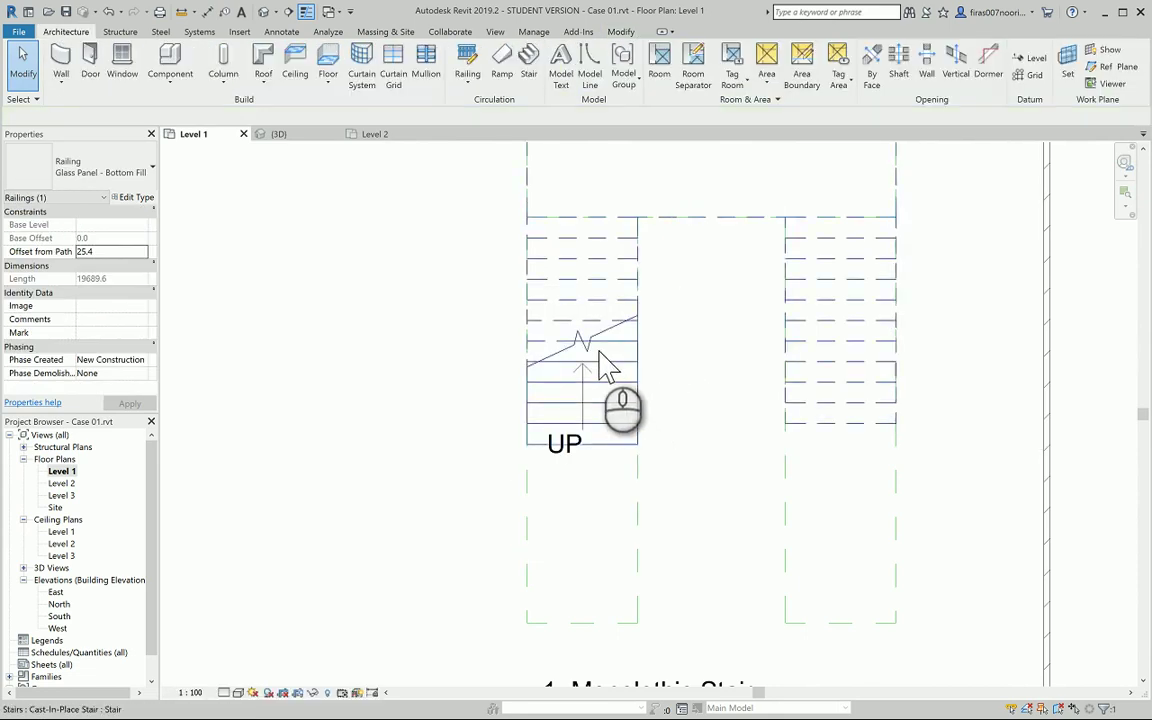
Add a 1500/2000/1500/2000 aligned dimension chain across the stair flight edges and wall.
key(d)
key(i)
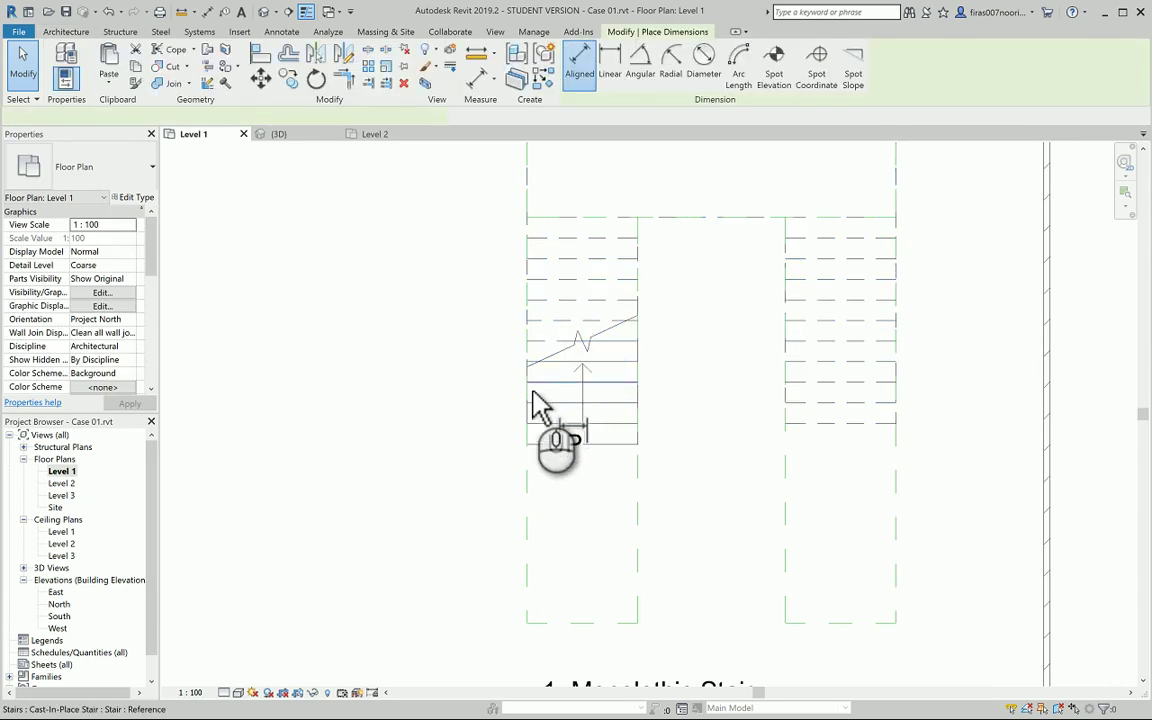
click(530, 392)
click(636, 391)
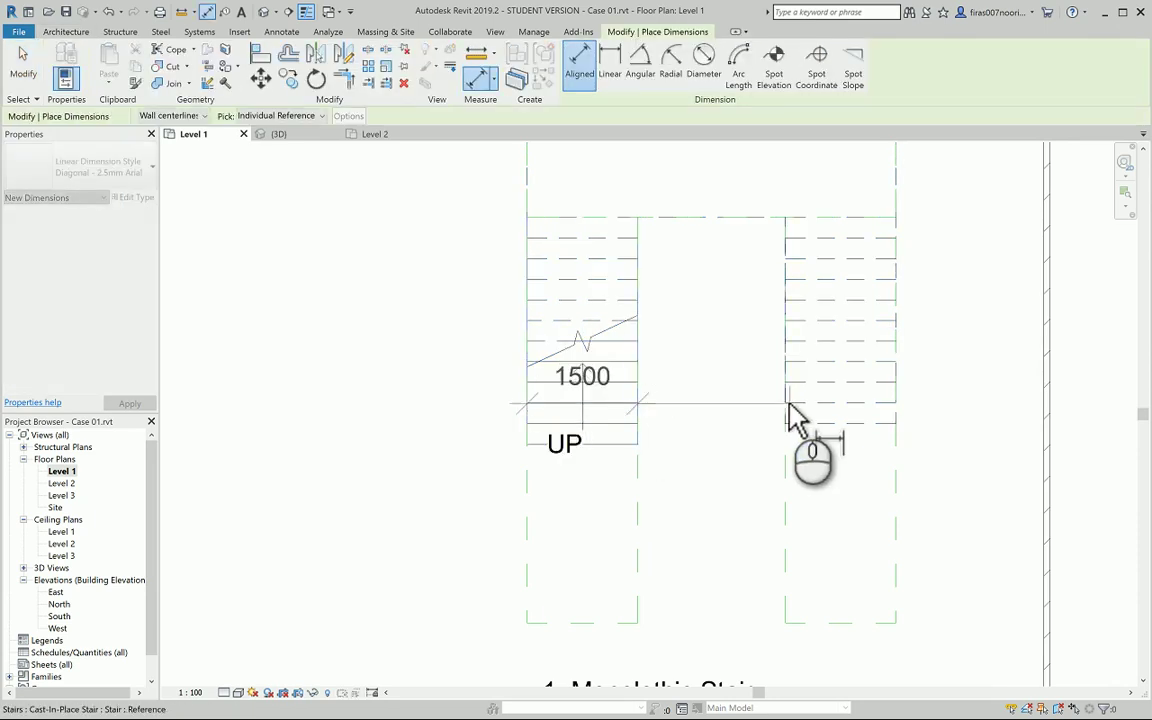
click(790, 408)
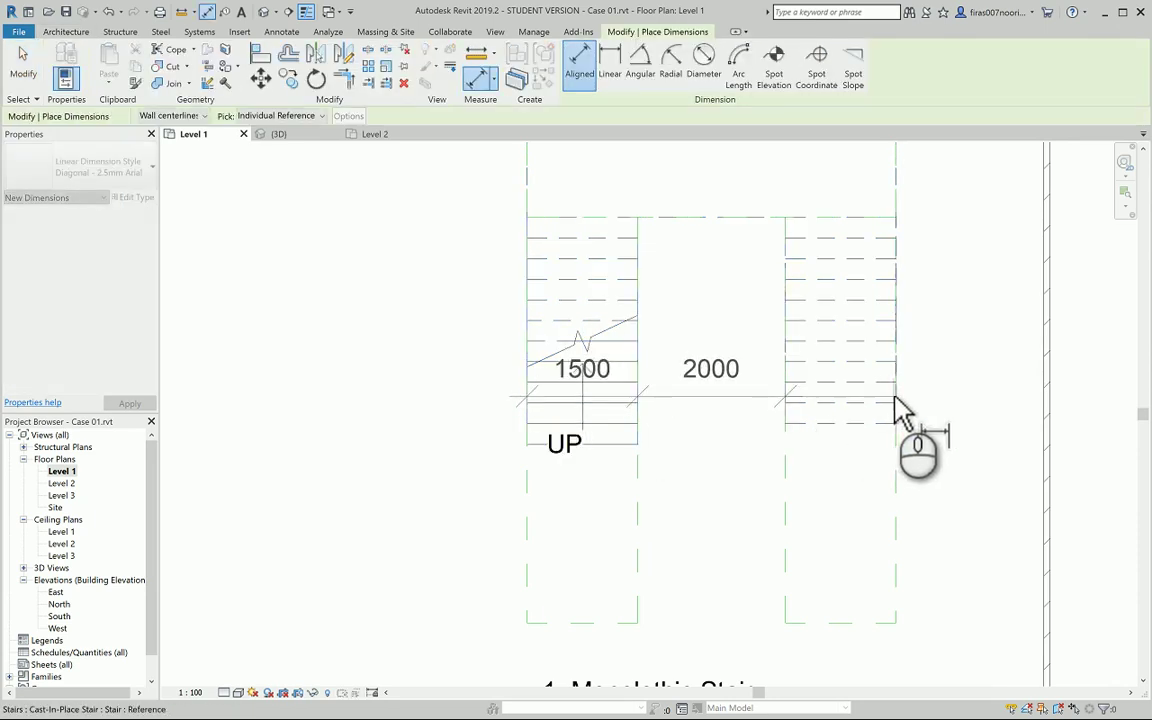
click(930, 414)
click(1040, 393)
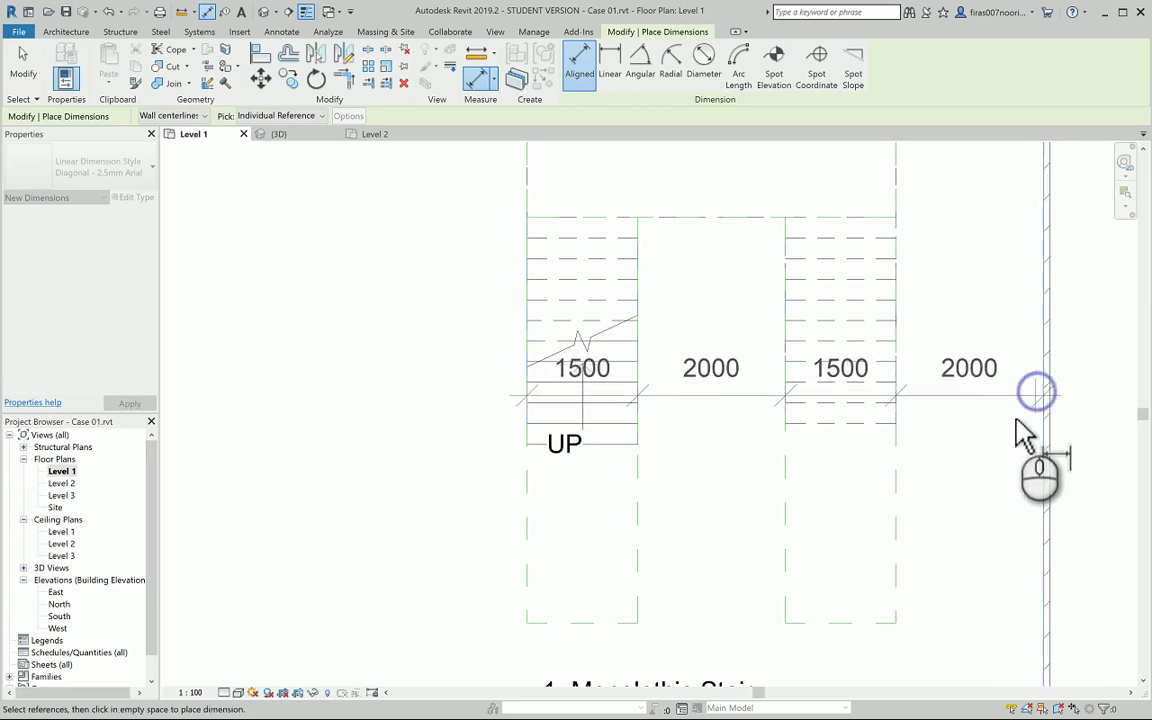
click(964, 514)
middle_drag(655, 280, 715, 425)
scroll(740, 240, down, 2)
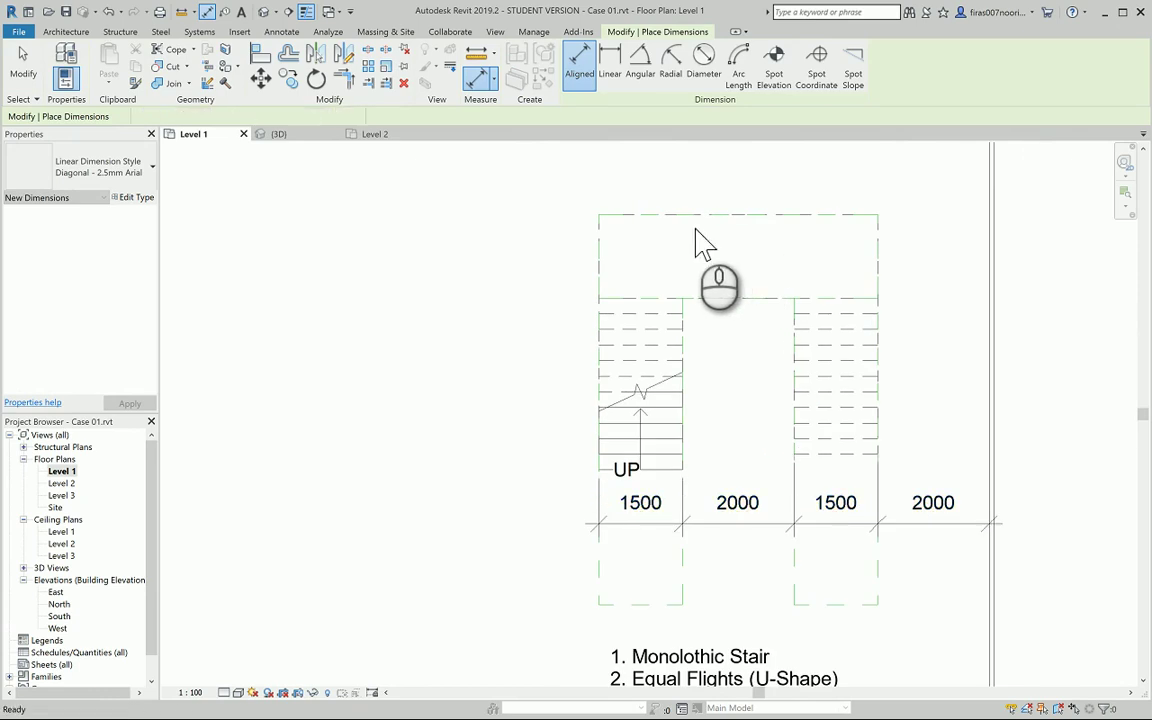
key(Escape)
click(263, 13)
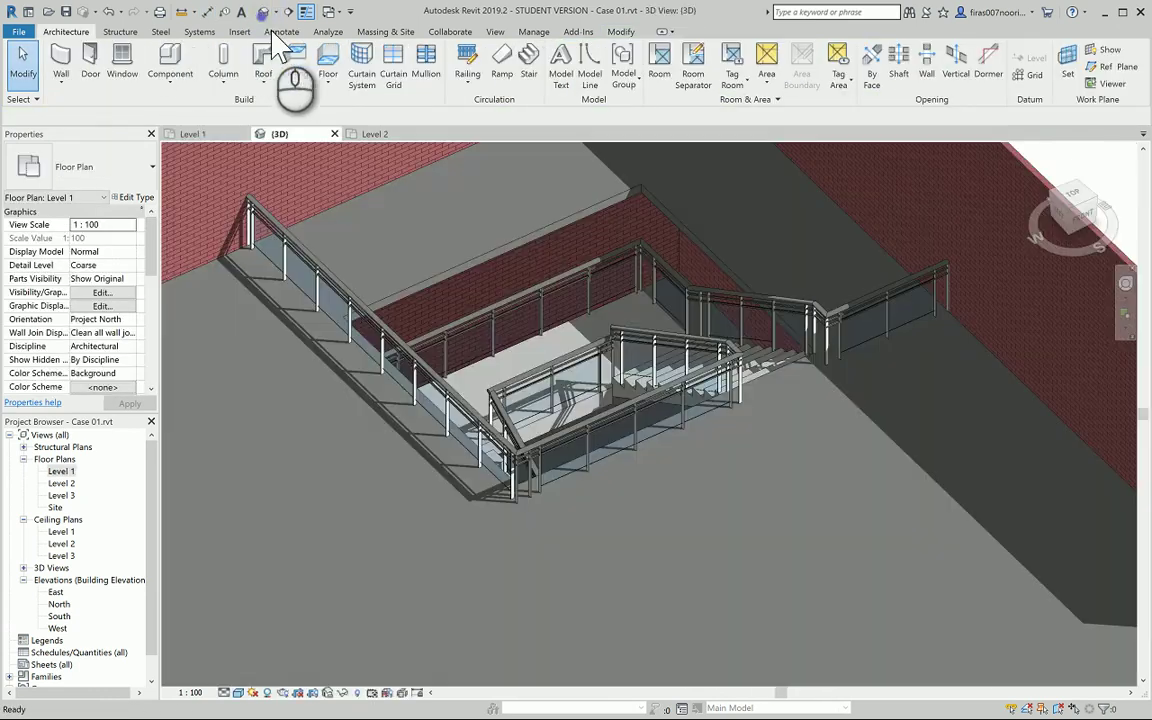
shift+middle_drag(571, 310, 604, 336)
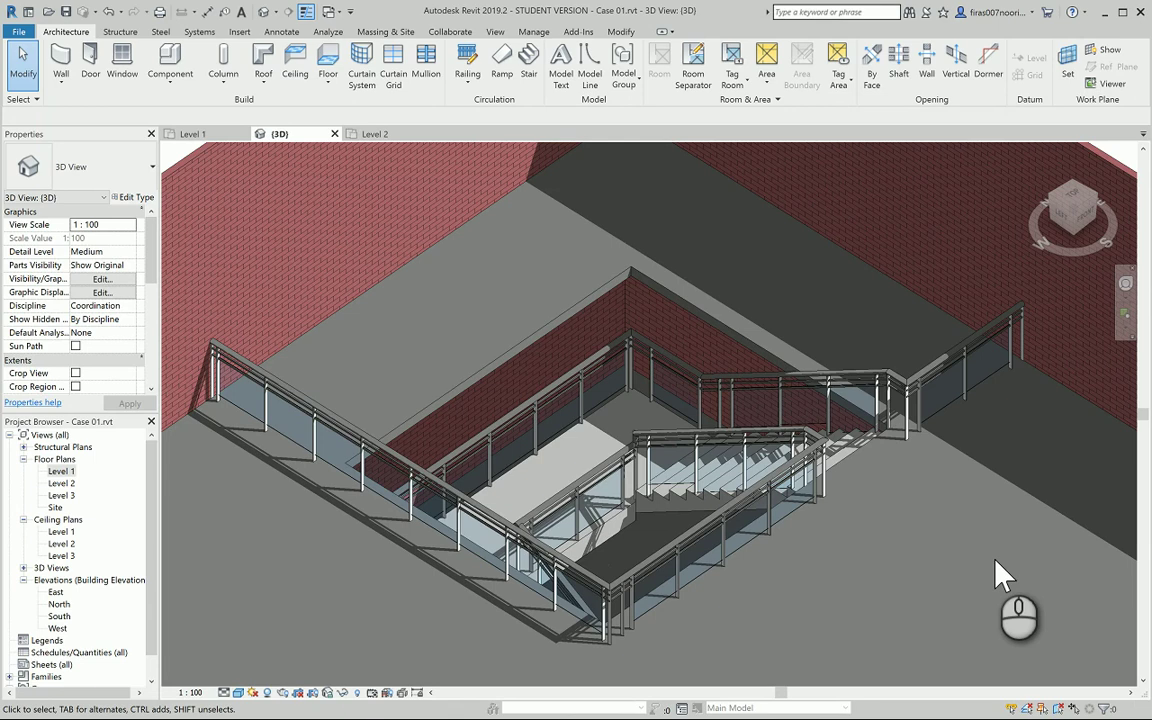
Save the project as Case 01-Solved.rvt in the Exam 2 folder.
click(36, 50)
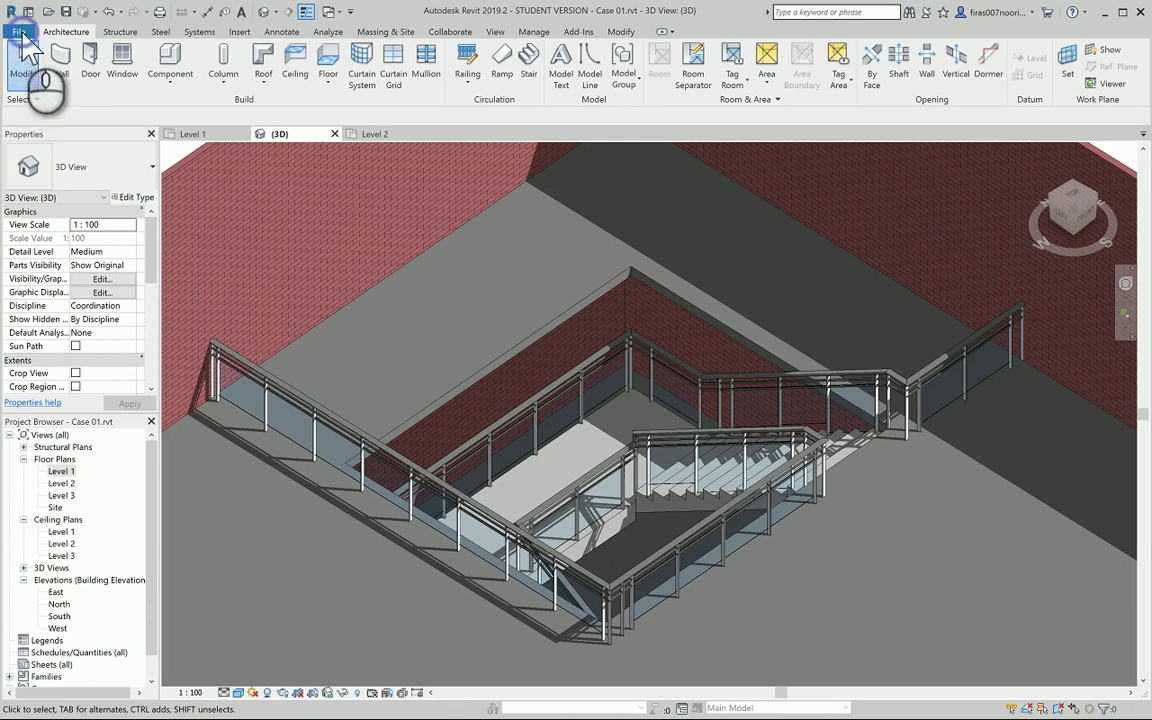
click(20, 33)
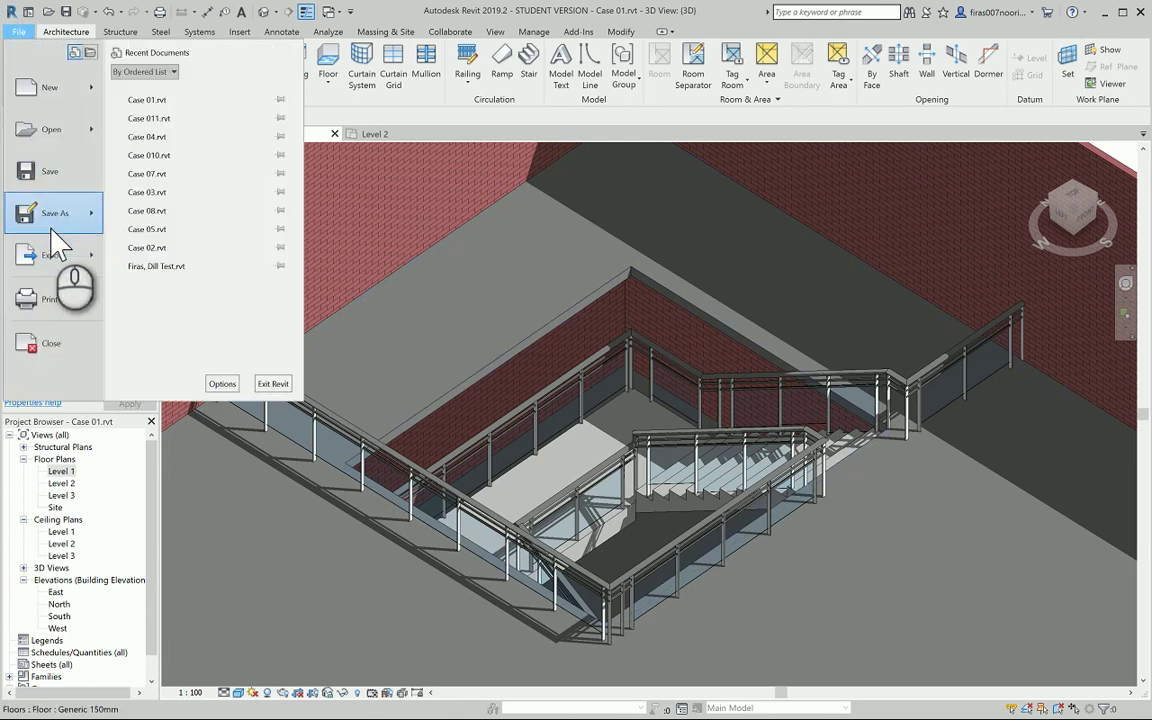
mouse_move(57, 240)
click(184, 226)
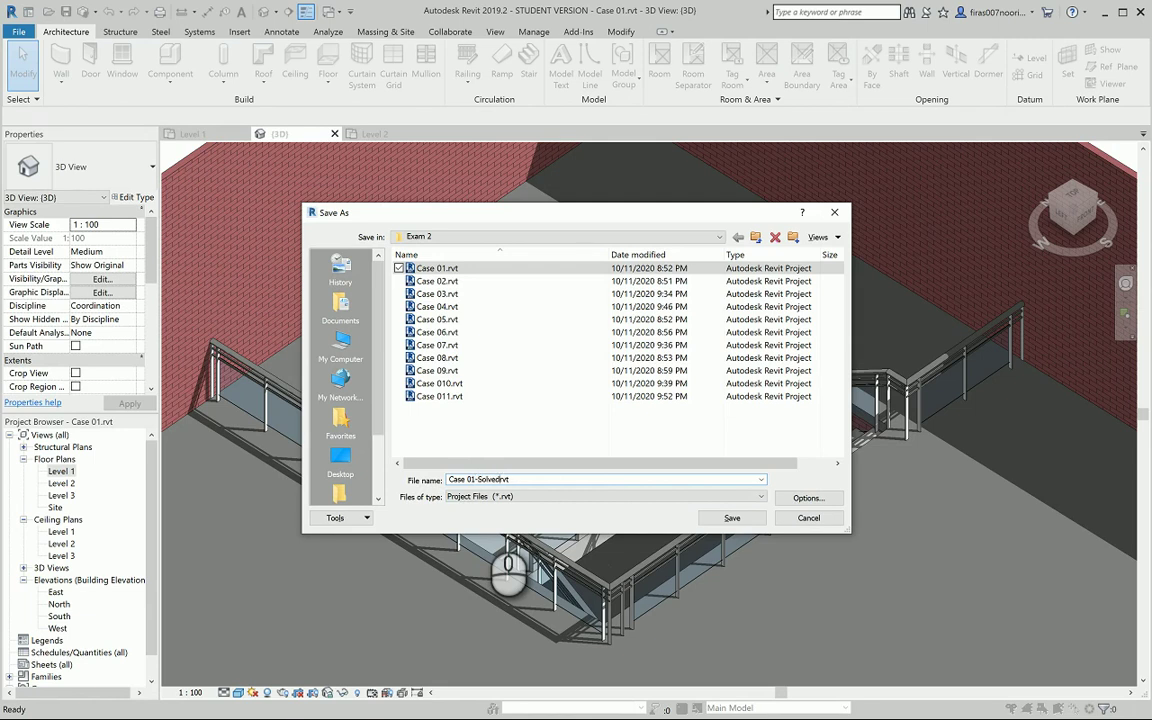
key(Return)
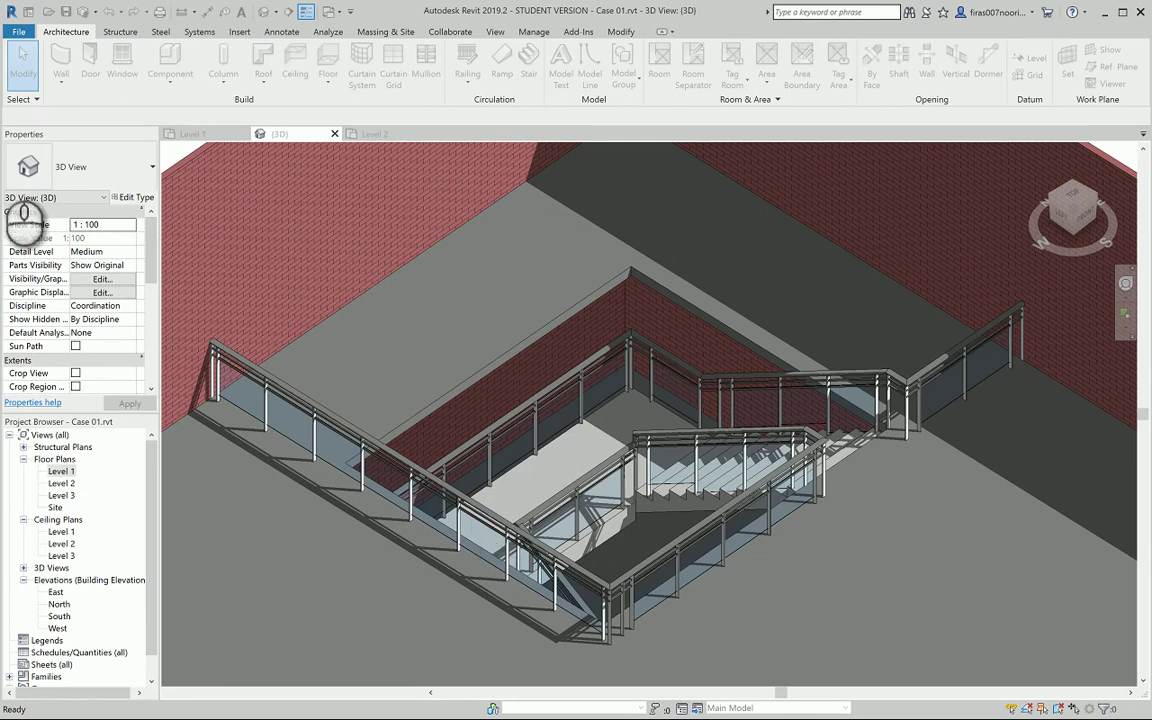
Close the 3D and Level 2 view tabs.
click(160, 207)
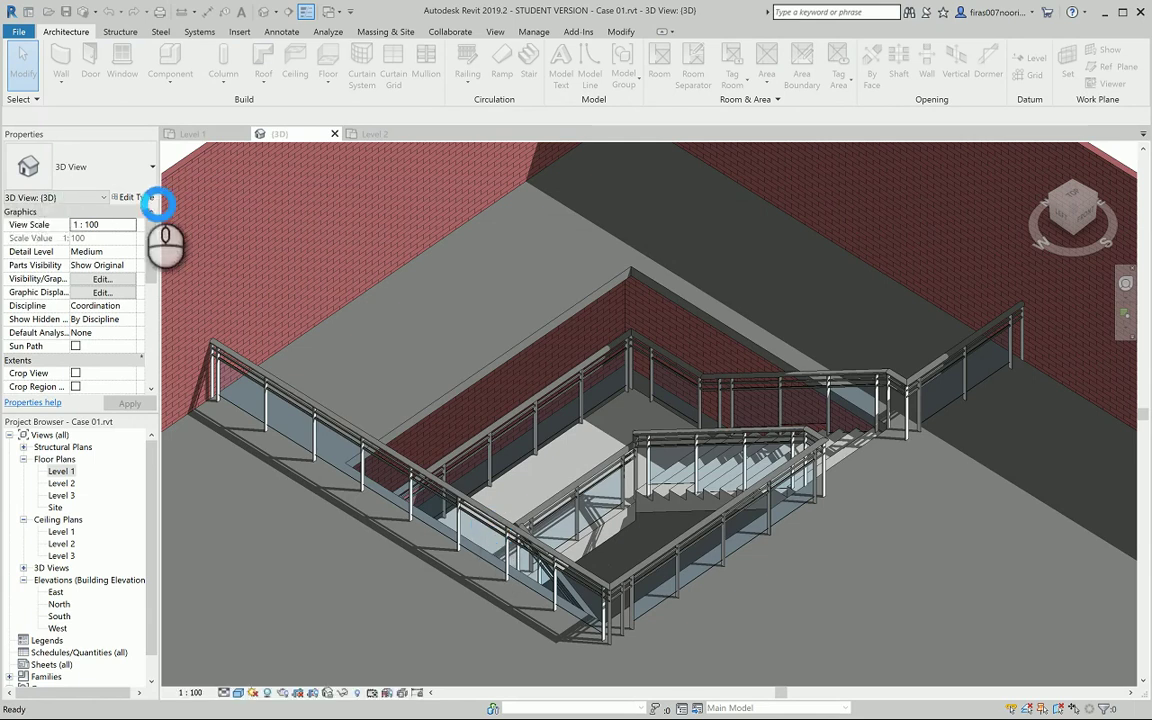
click(335, 134)
click(335, 134)
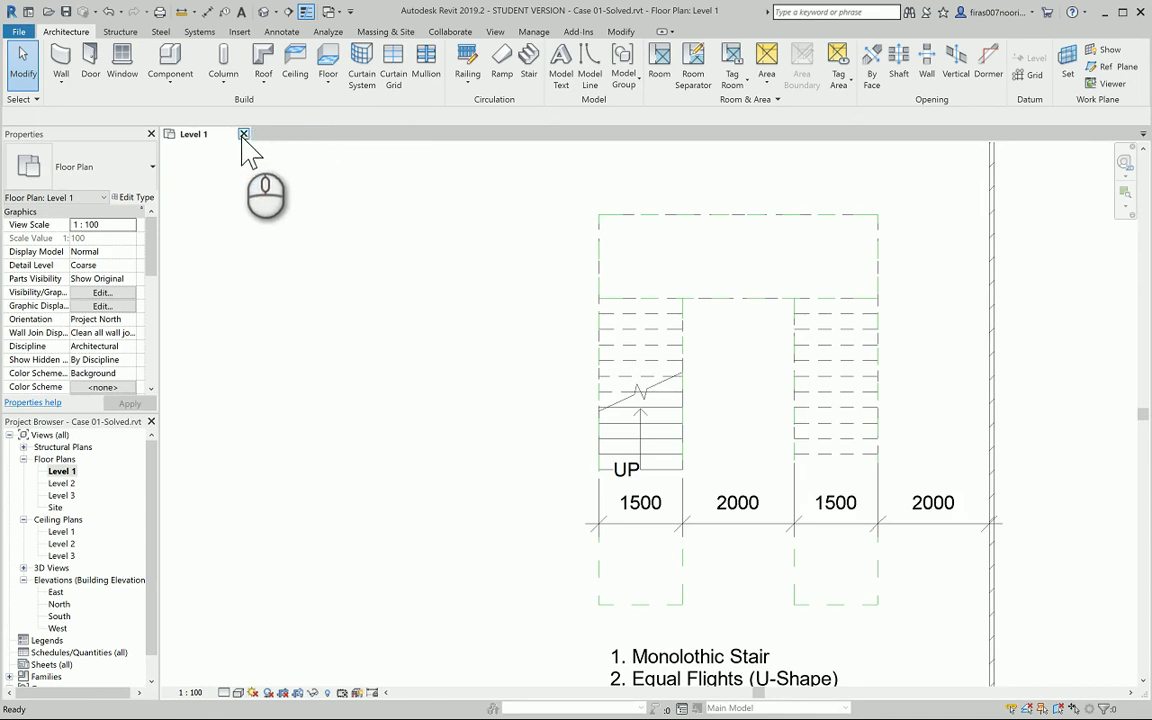
Close the Level 1 view and open Case 02.rvt from the Exam 2 folder.
click(243, 134)
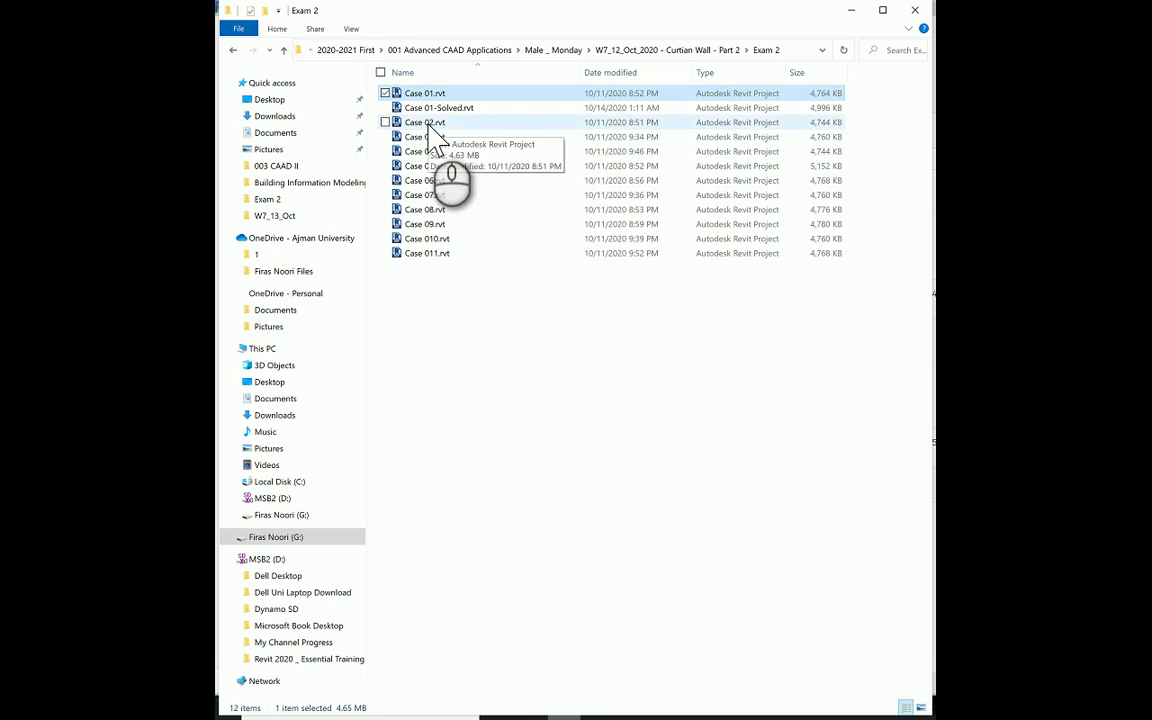
double_click(431, 124)
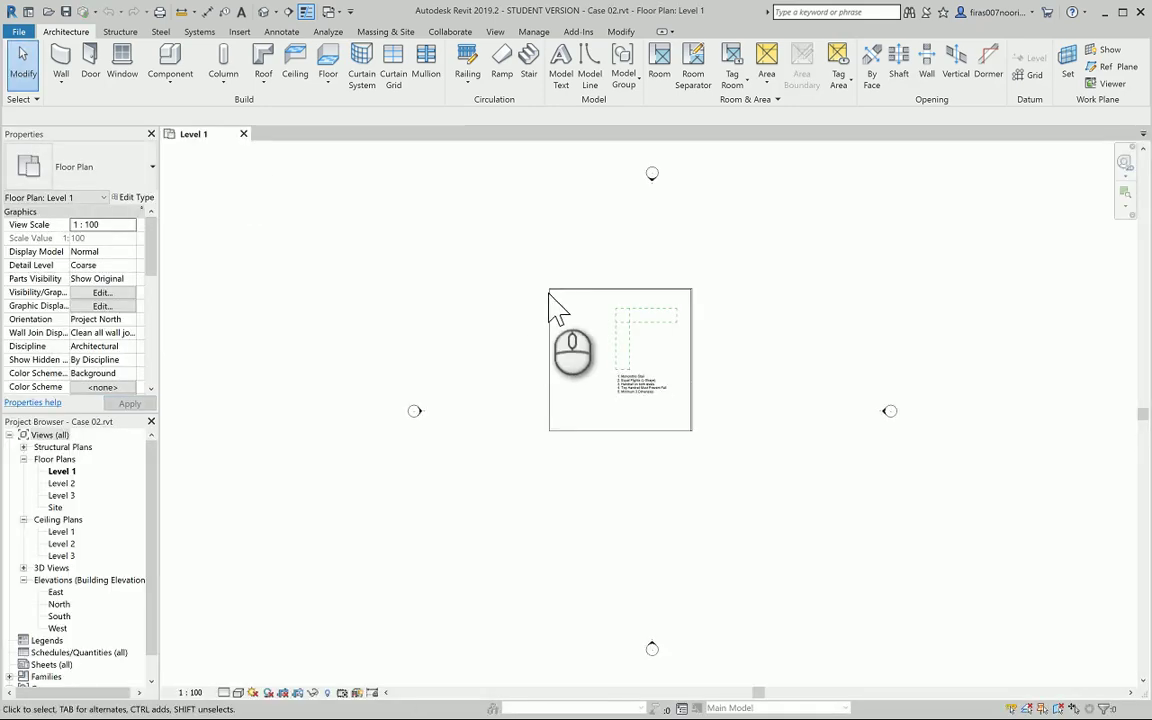
Save the Case 02 project as Case 02-Solved.rvt and center the stair outline.
scroll(645, 360, up, 5)
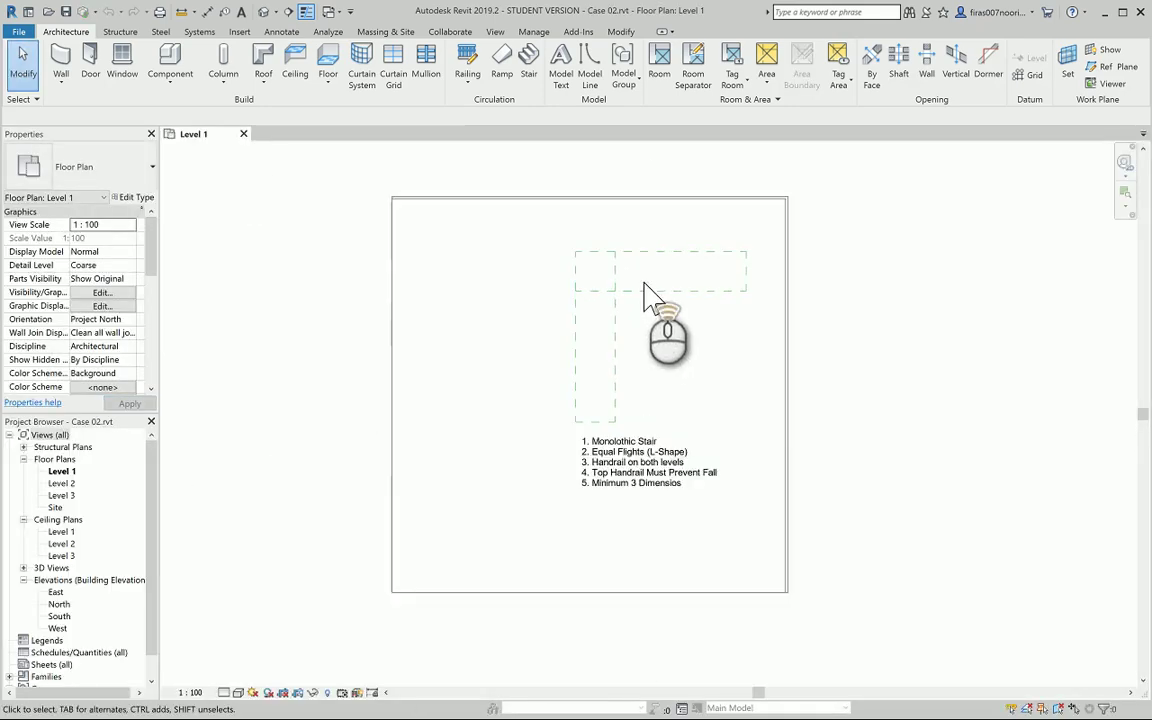
click(20, 33)
mouse_move(65, 225)
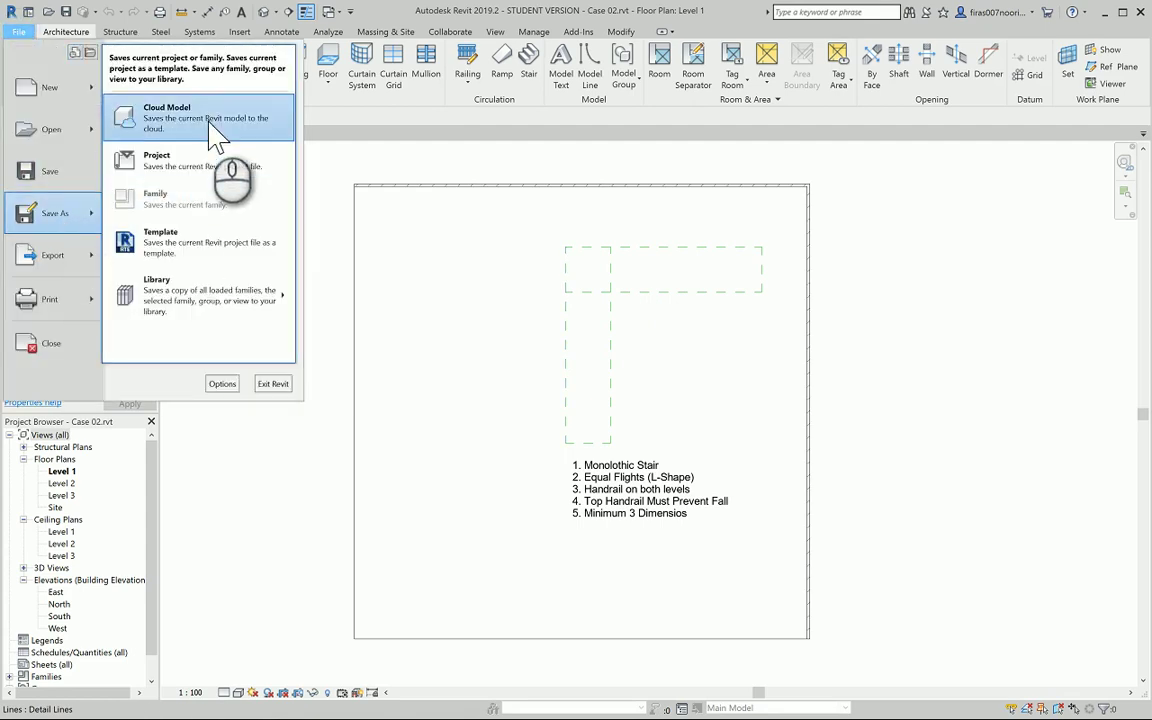
click(197, 173)
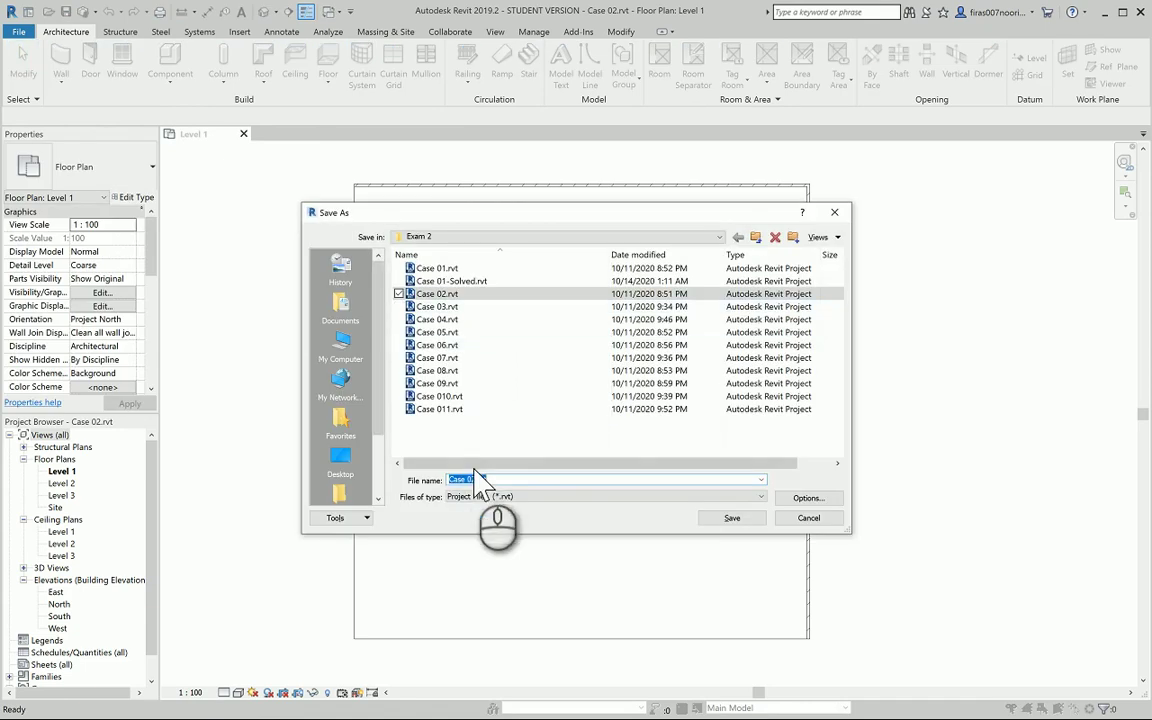
click(472, 479)
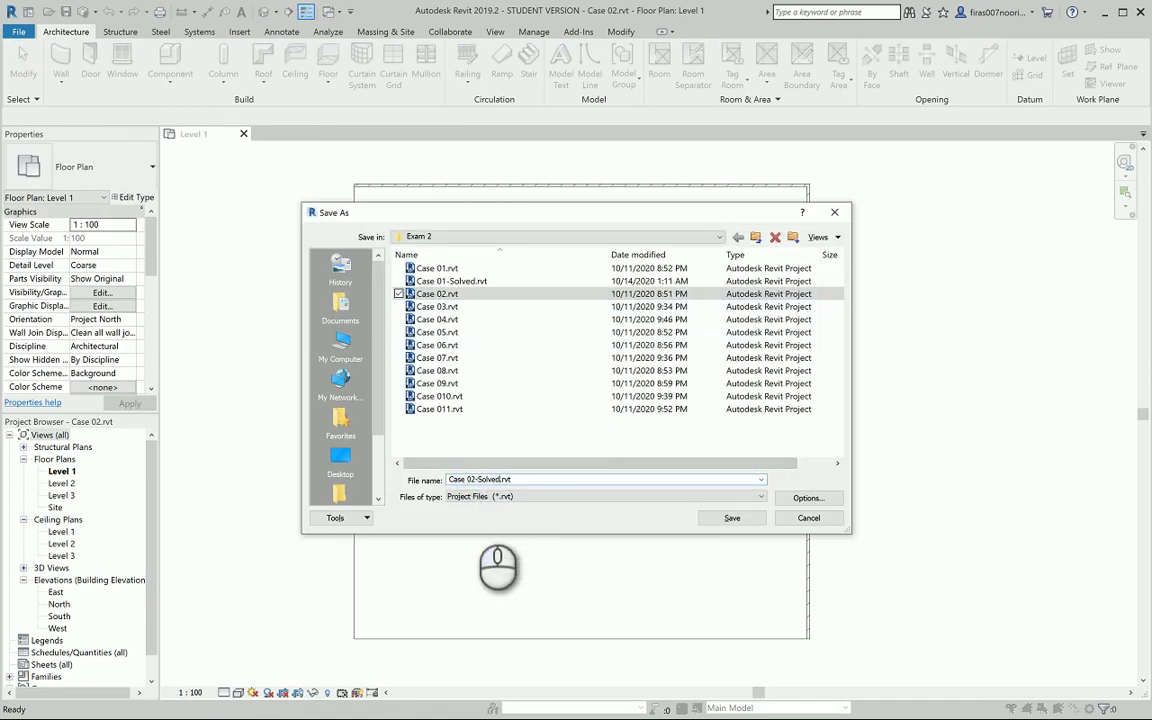
key(Return)
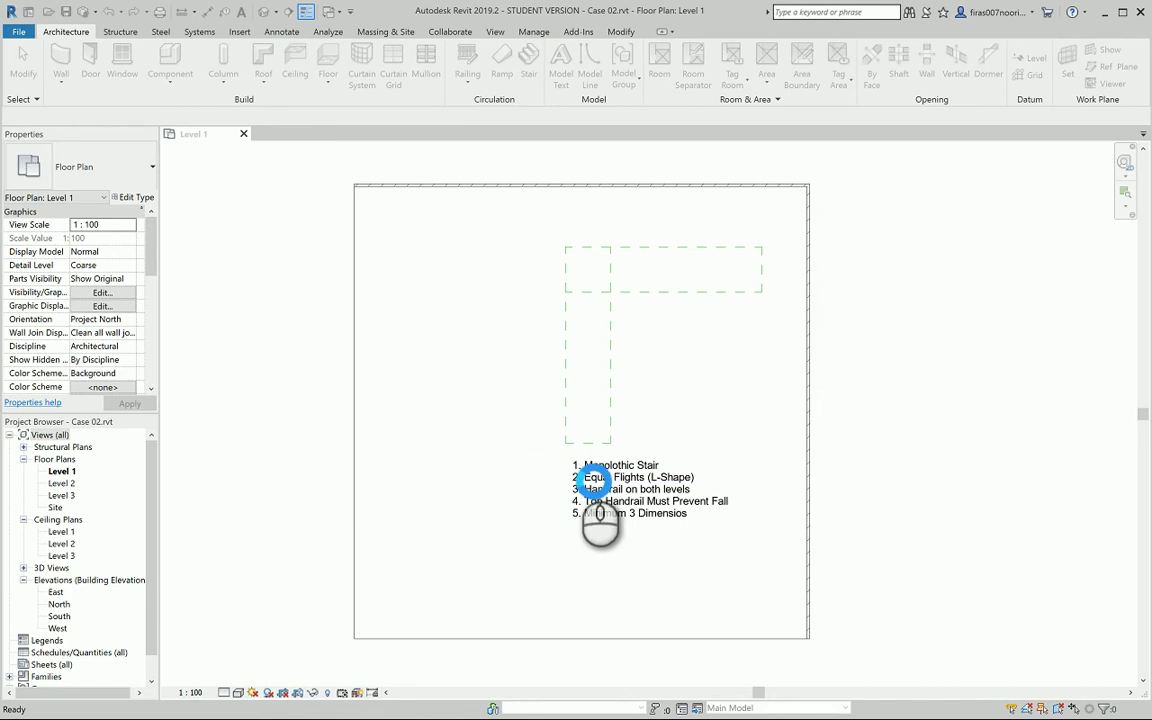
scroll(605, 530, up, 2)
middle_drag(538, 362, 514, 428)
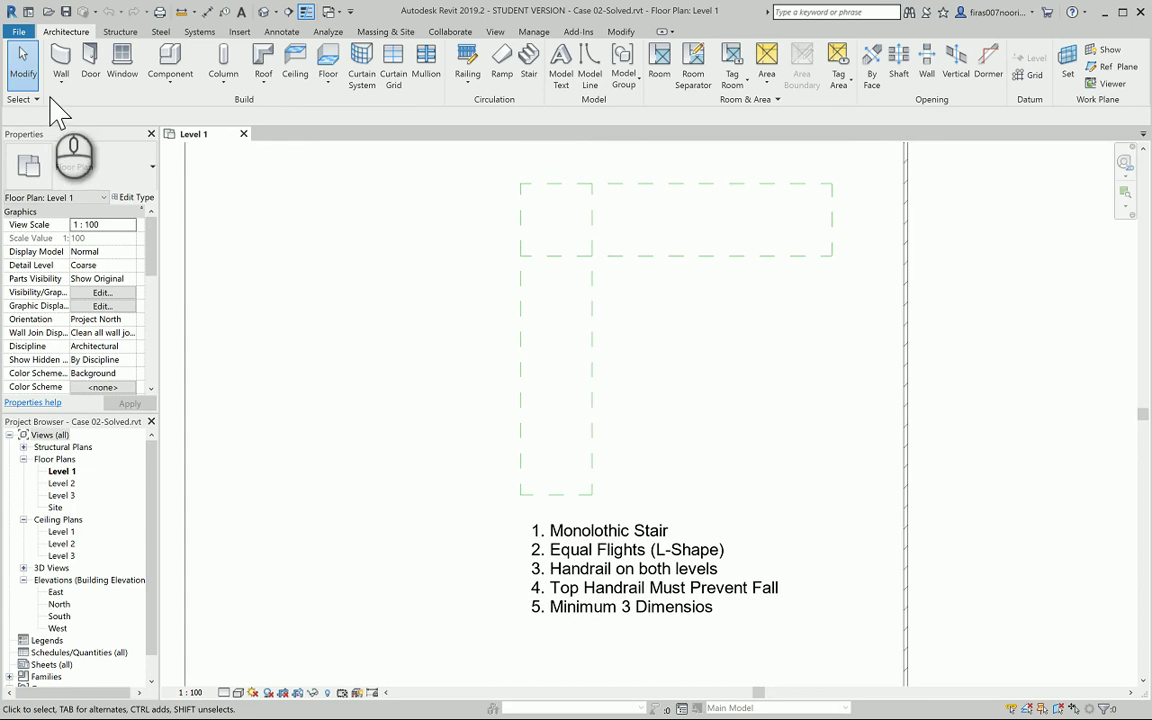
Start a stair, draw a trial first run, then undo it.
click(528, 62)
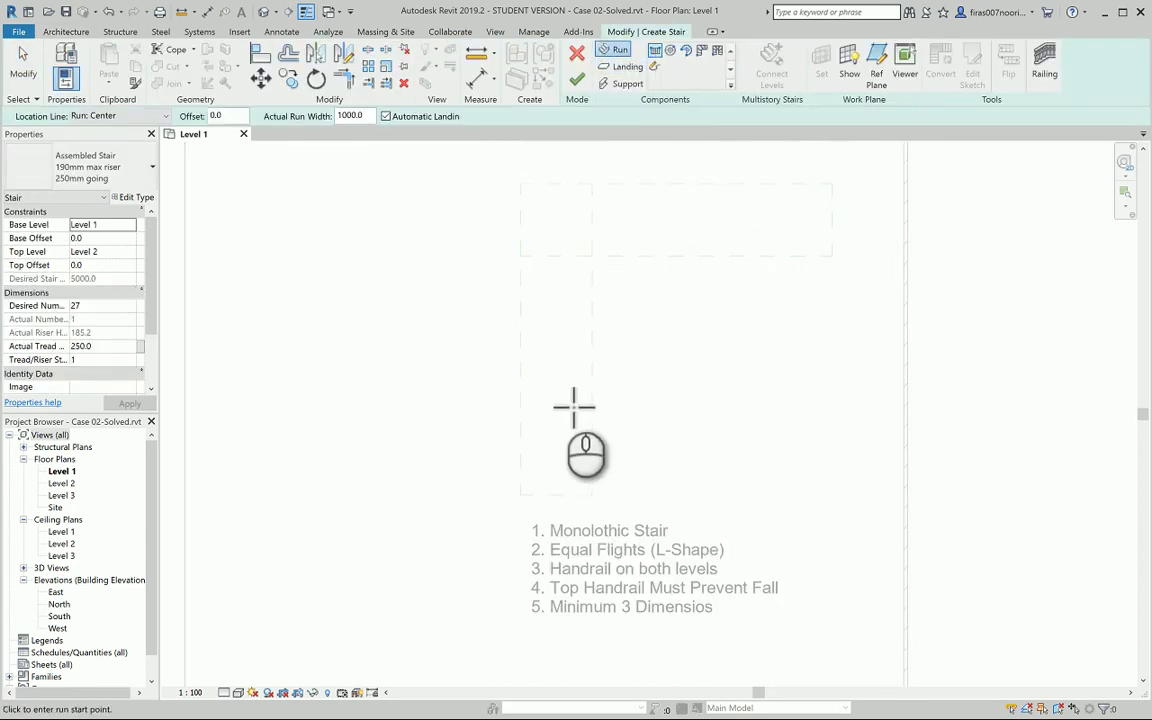
click(551, 379)
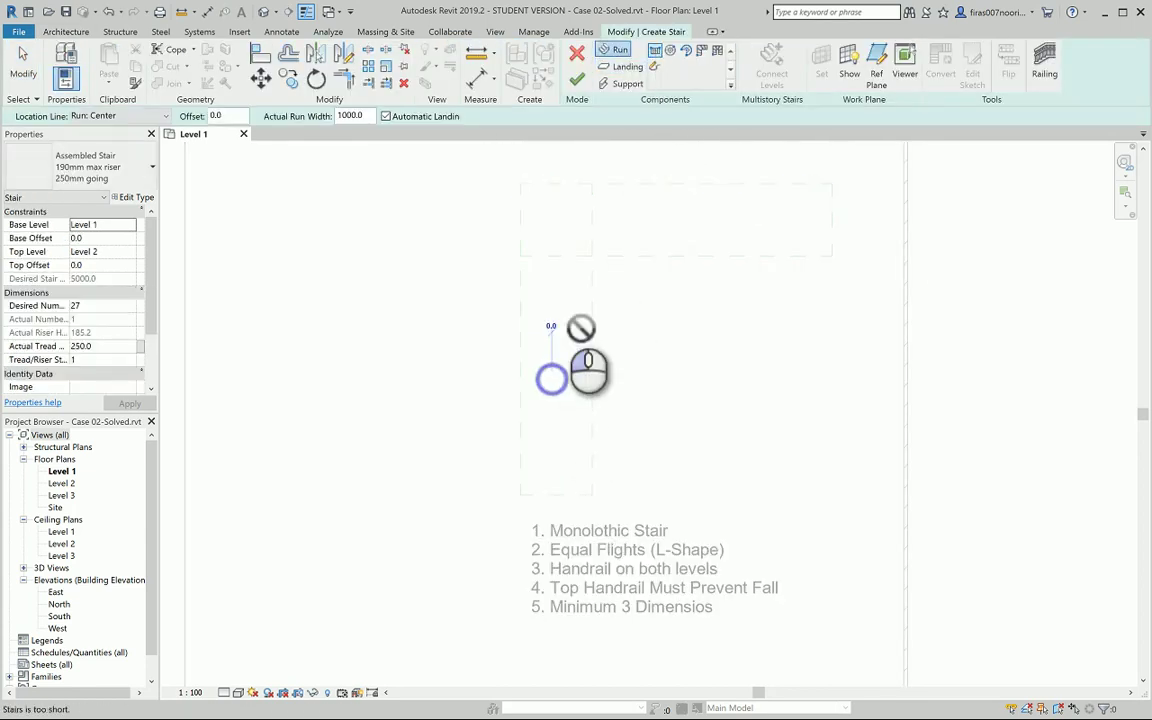
click(568, 262)
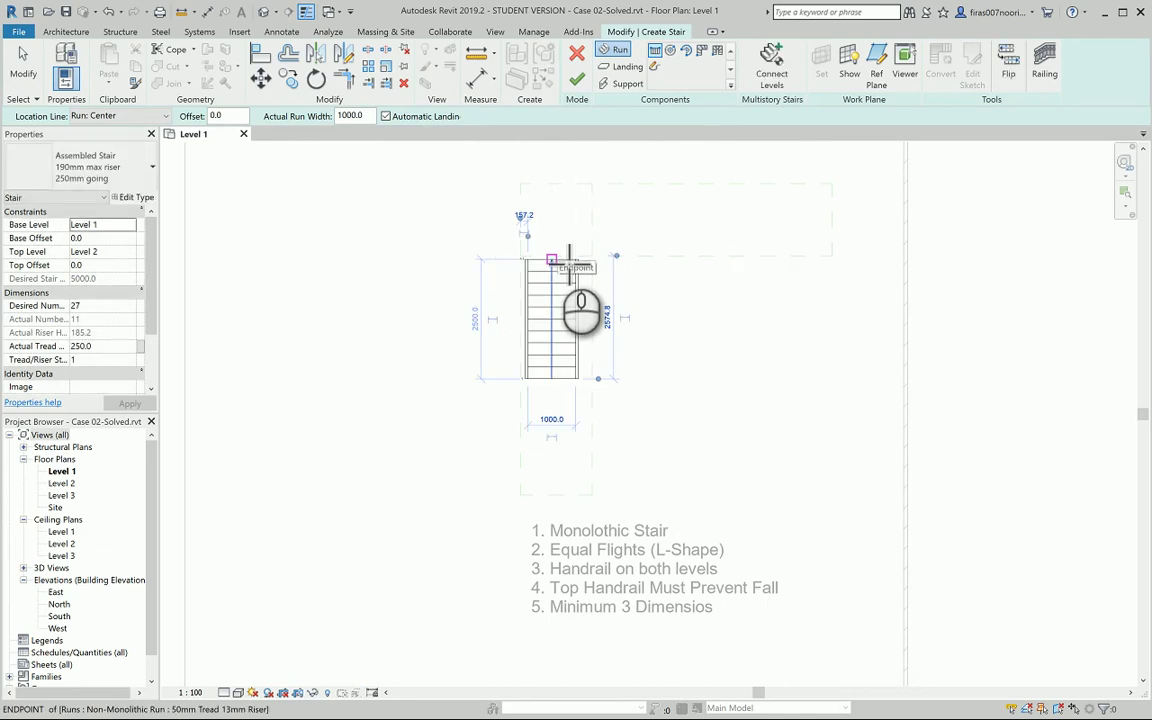
key(ctrl+z)
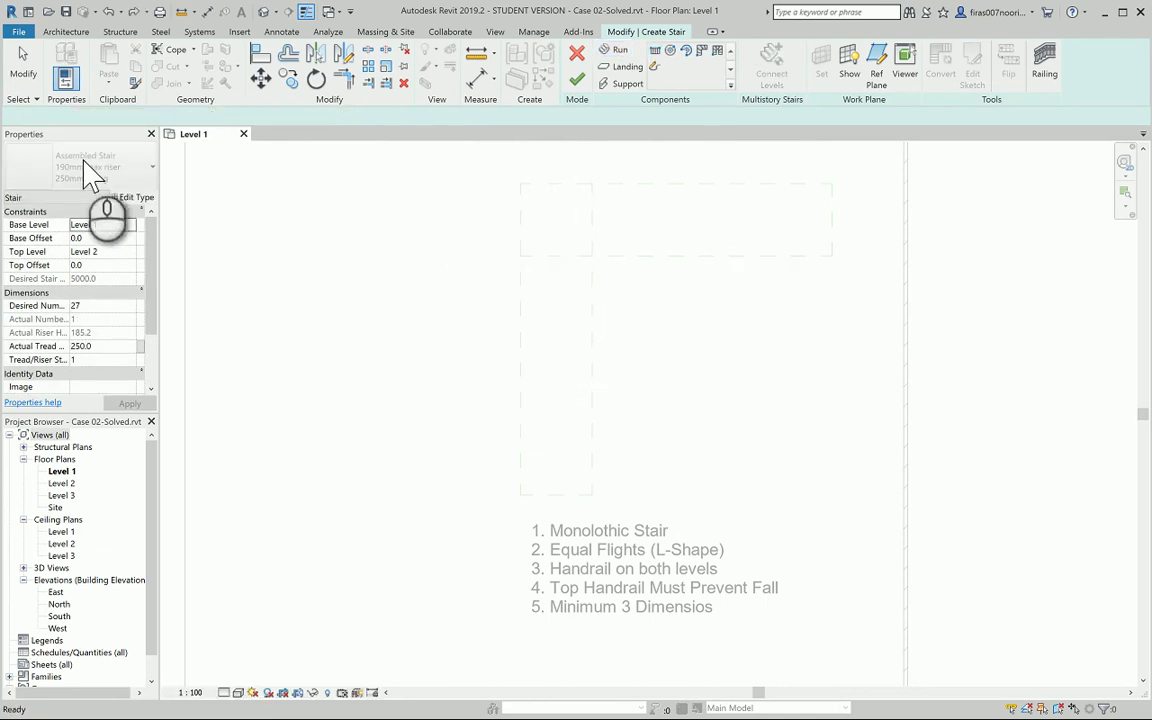
Choose Monolithic Stair and draw an 11-riser run, then a right-angle run to riser 28.
click(97, 178)
click(61, 321)
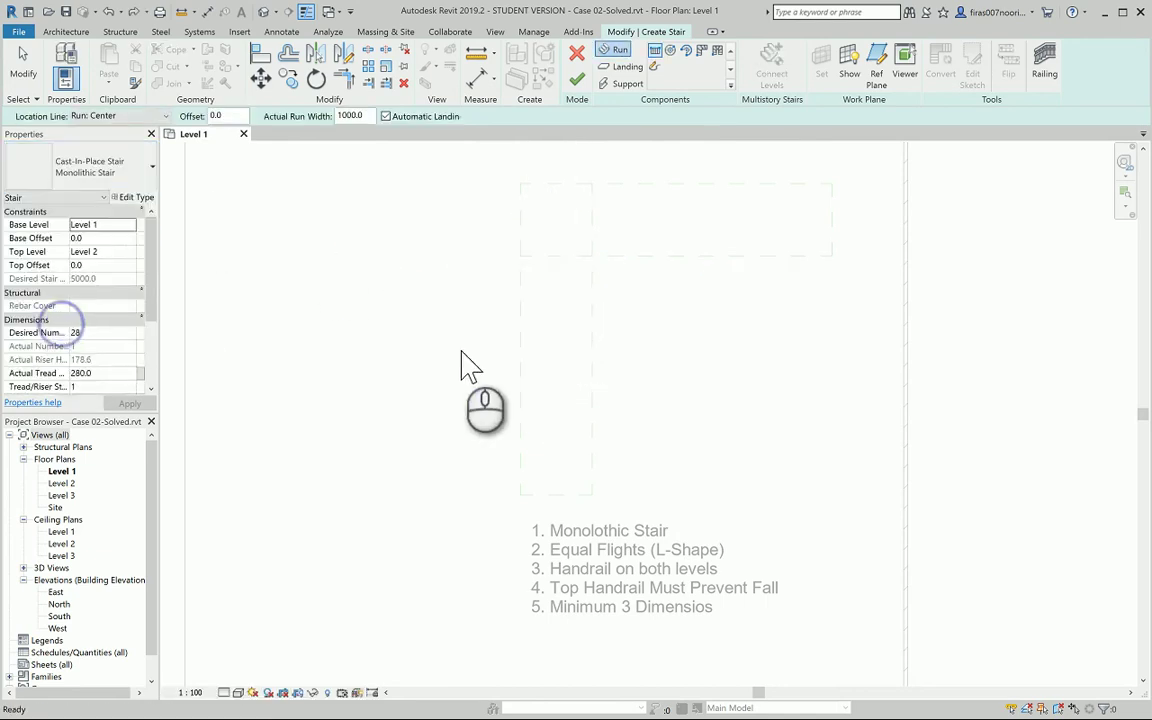
click(558, 383)
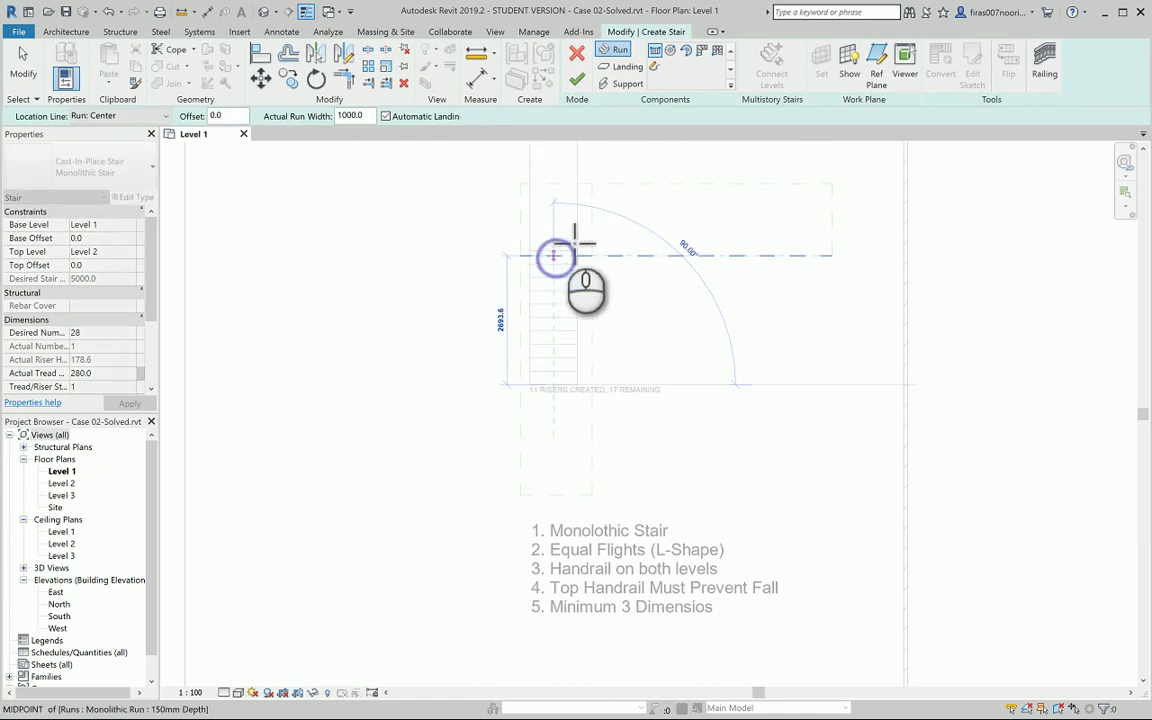
click(568, 268)
scroll(560, 257, up, 3)
click(617, 222)
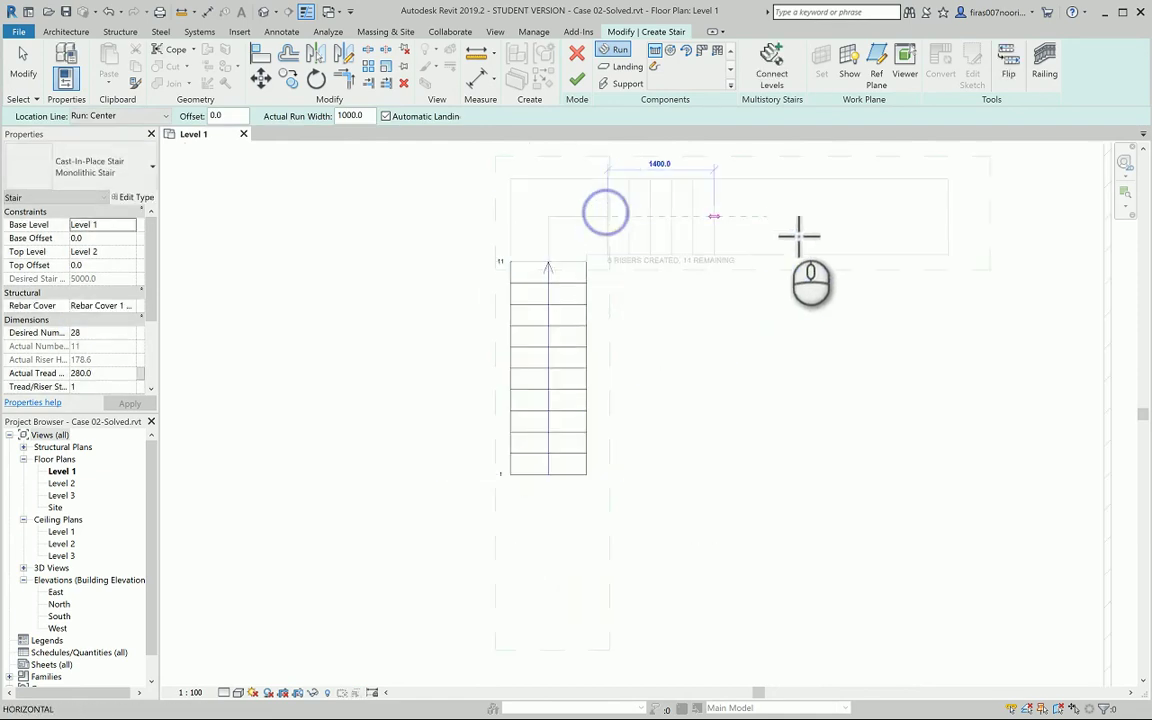
click(949, 221)
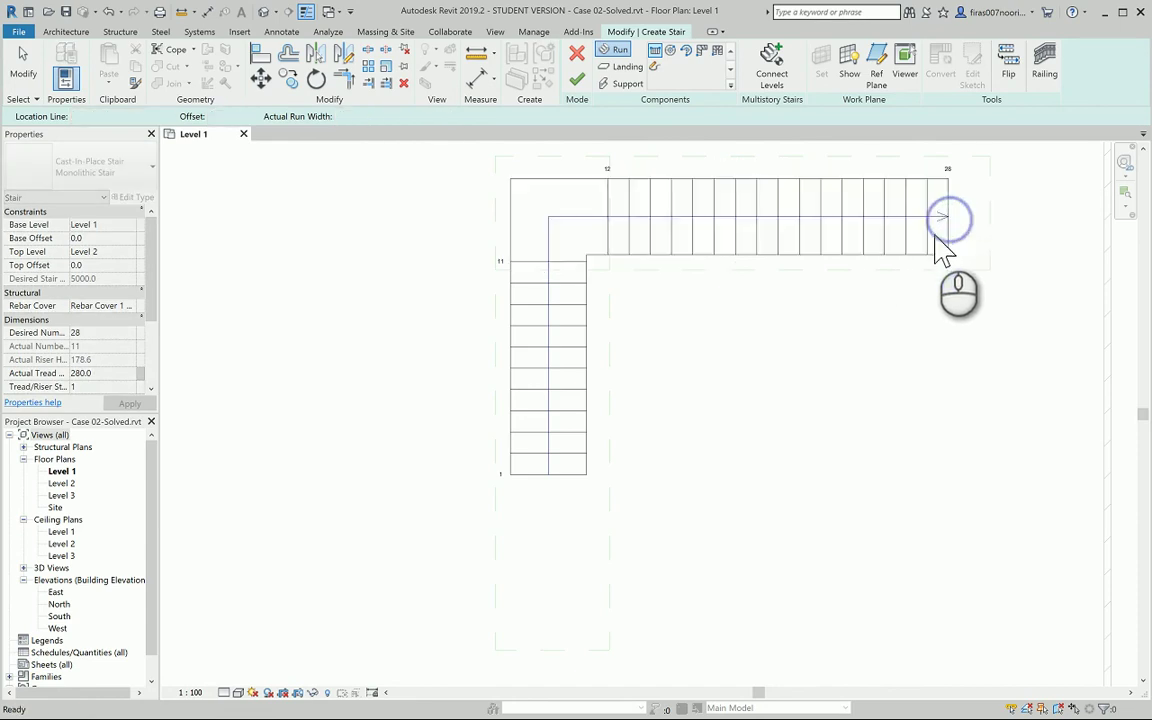
Drag the lower flight's end handle to lengthen it to 14 risers (3640 length).
key(Escape)
scroll(663, 380, up, 2)
middle_drag(665, 313, 669, 395)
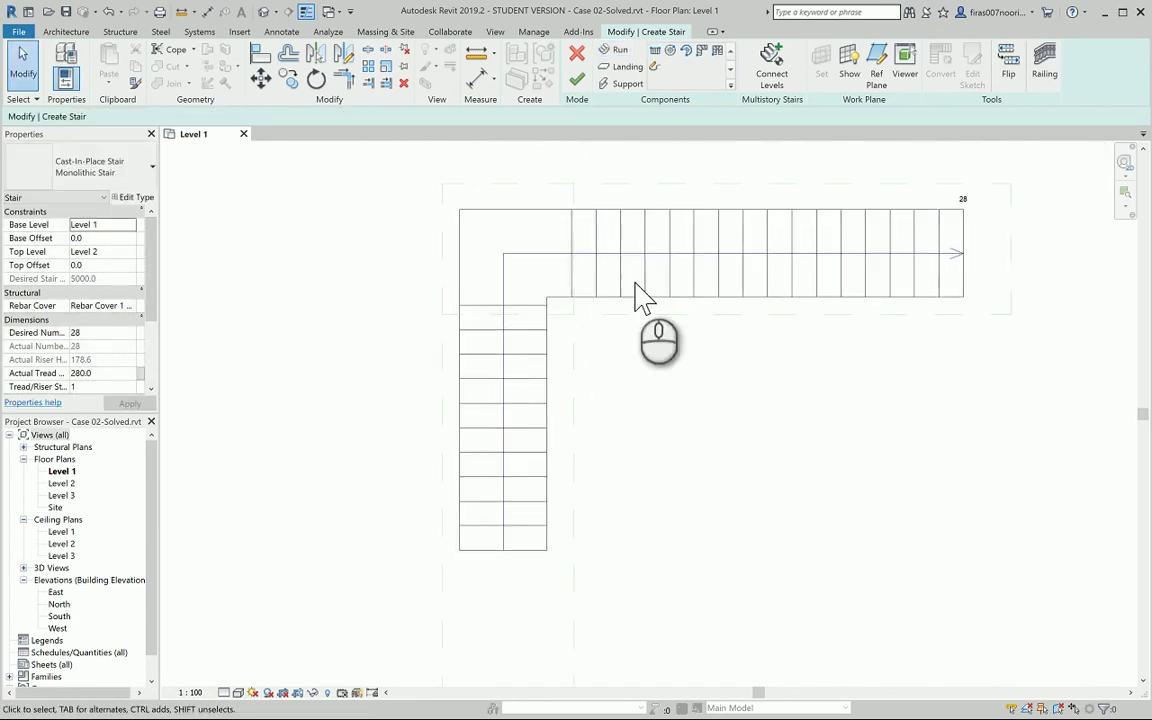
click(485, 375)
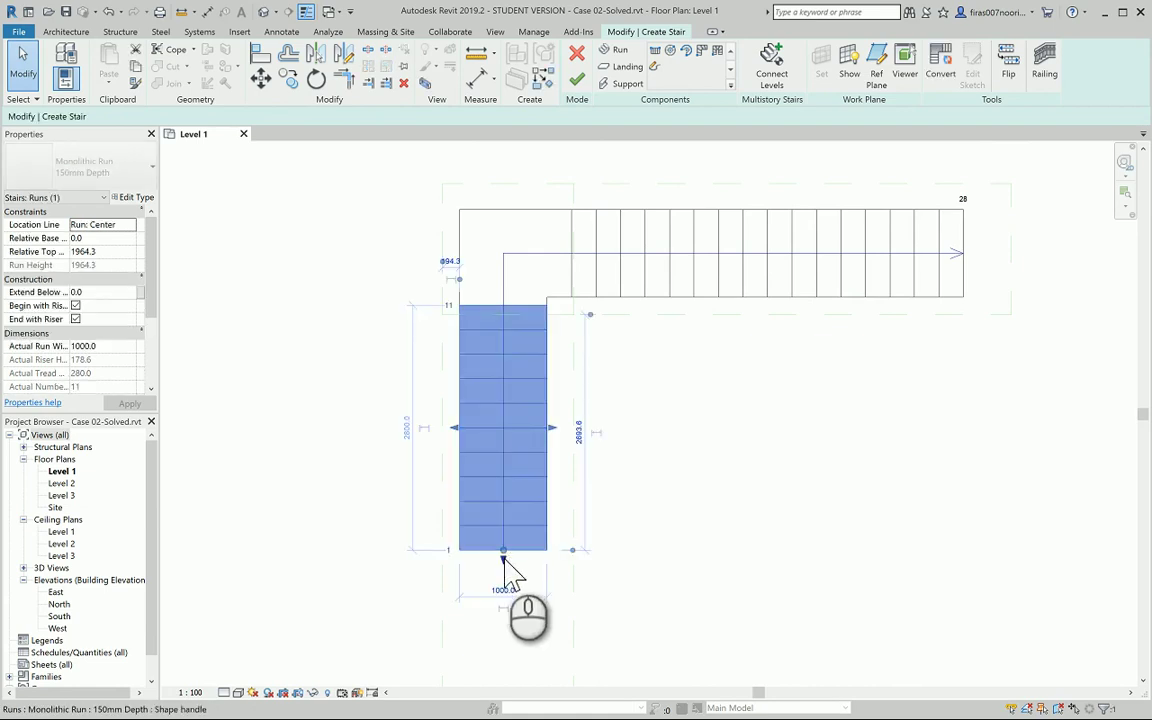
drag(503, 558, 509, 615)
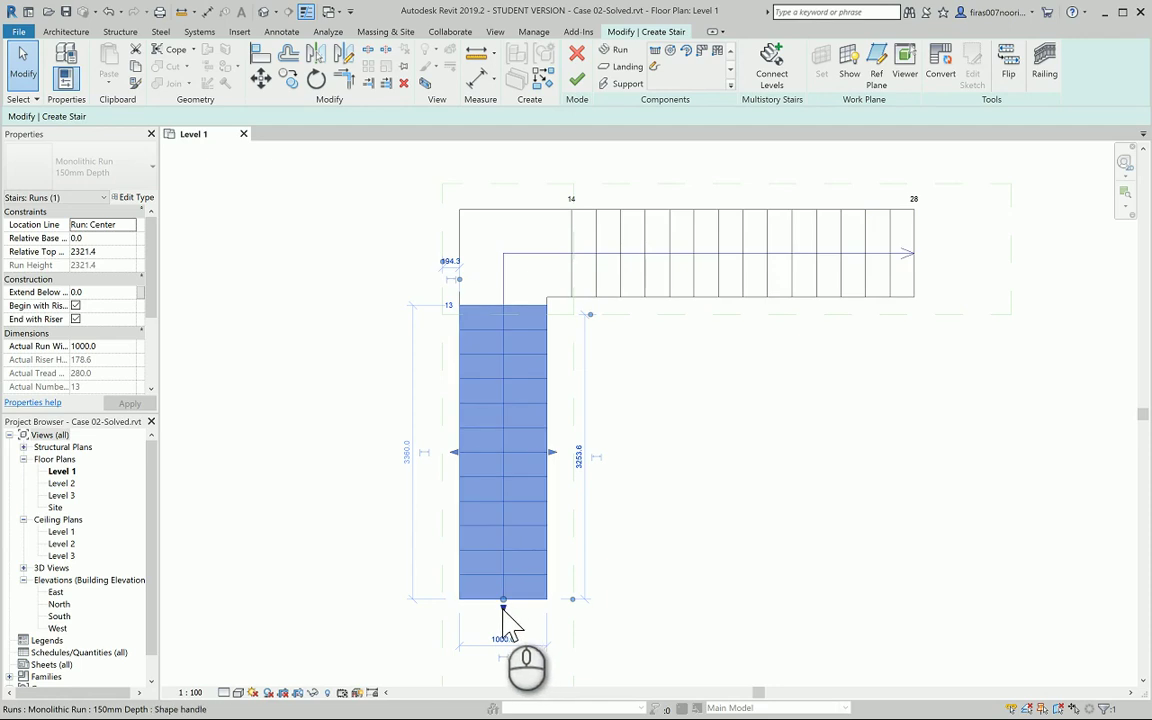
drag(504, 607, 505, 634)
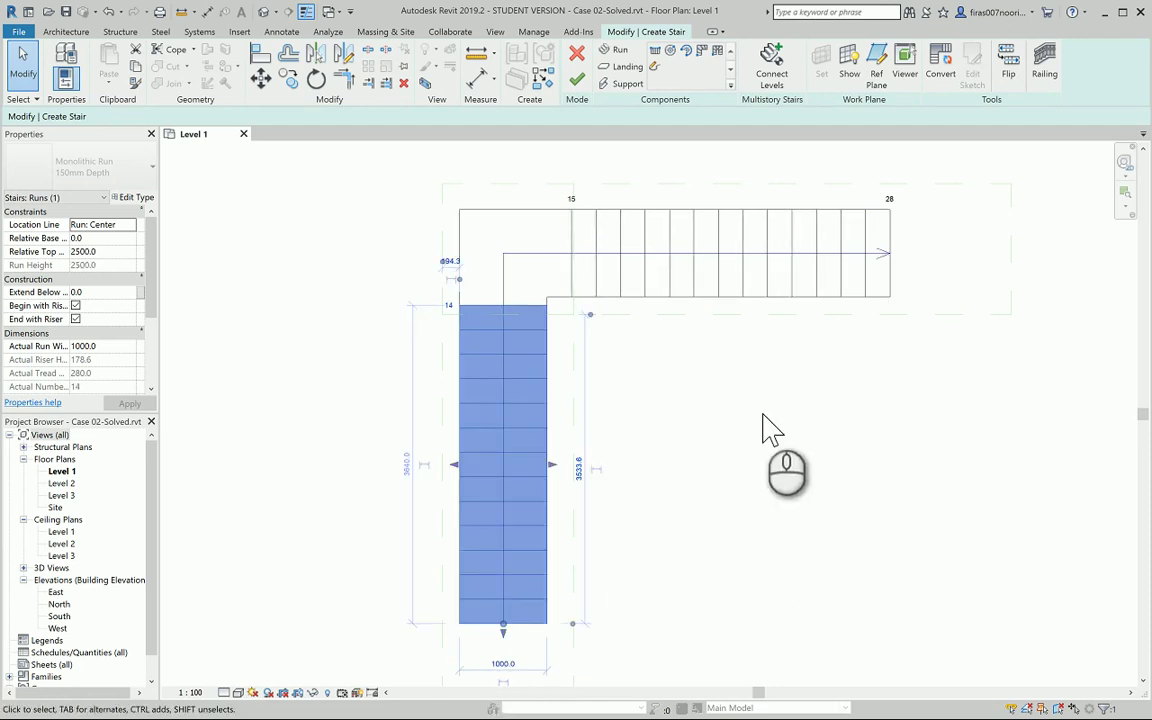
click(657, 504)
scroll(604, 417, down, 1)
scroll(541, 318, up, 3)
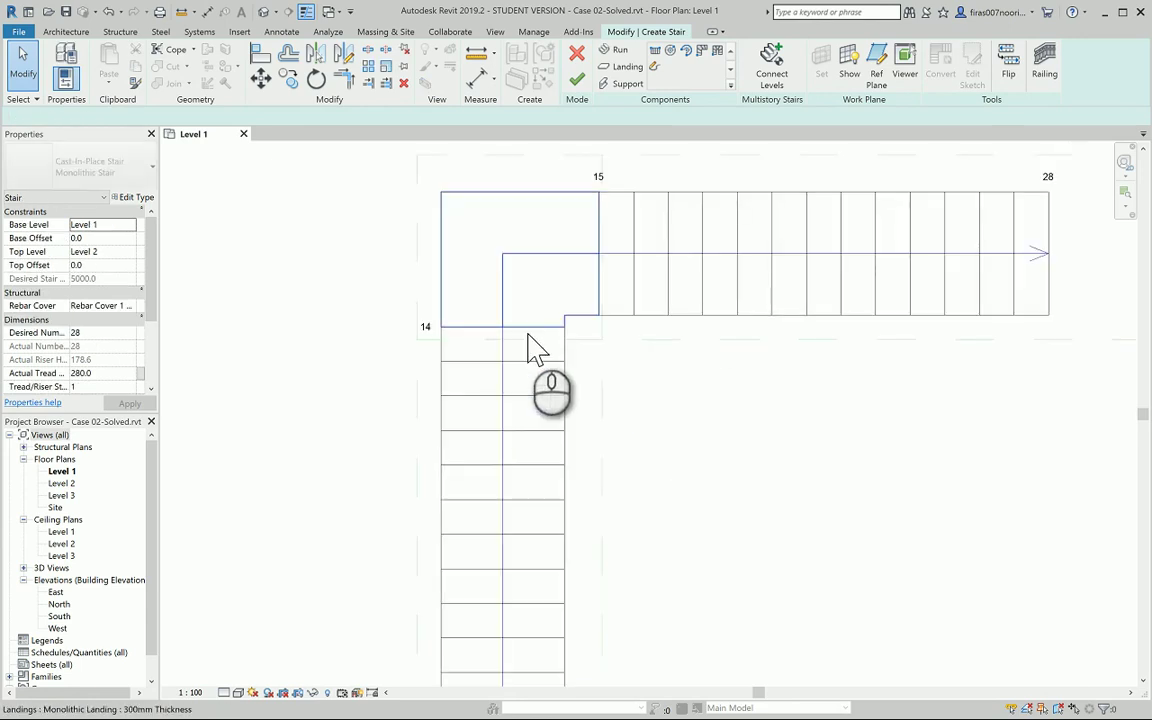
Move the corner landing's edges, shifting one down about 200, to meet the upper flight.
click(524, 338)
drag(505, 328, 532, 362)
click(657, 388)
click(598, 251)
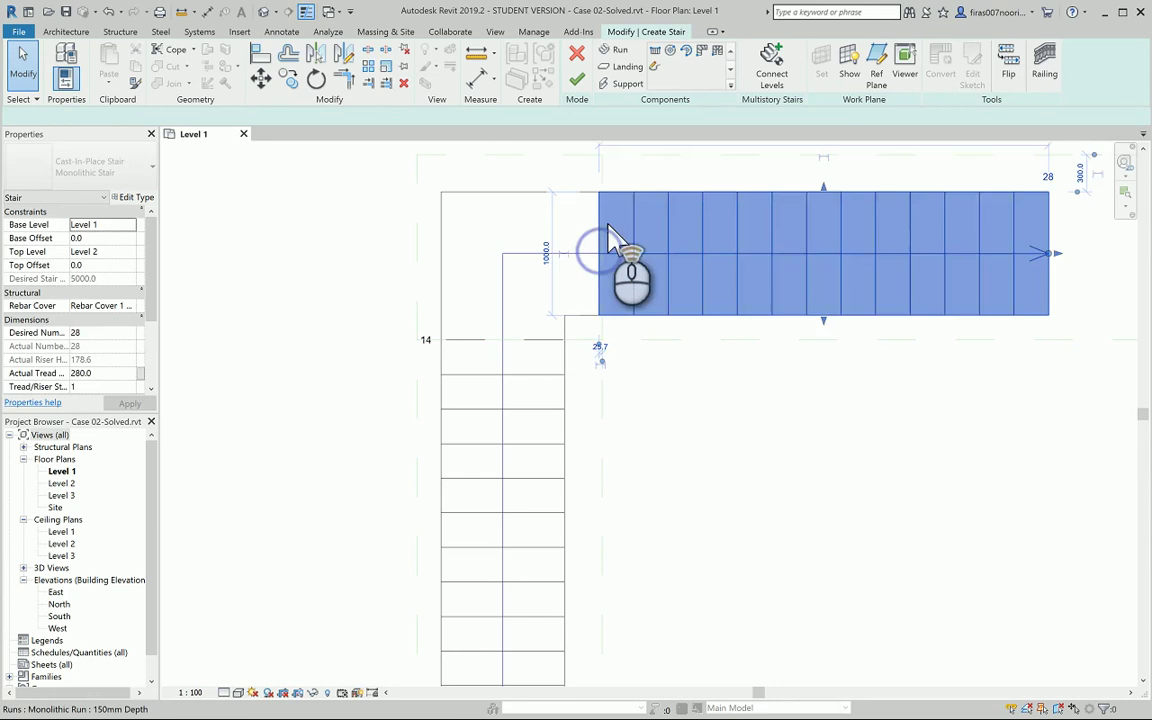
scroll(612, 239, up, 3)
middle_drag(612, 239, 603, 351)
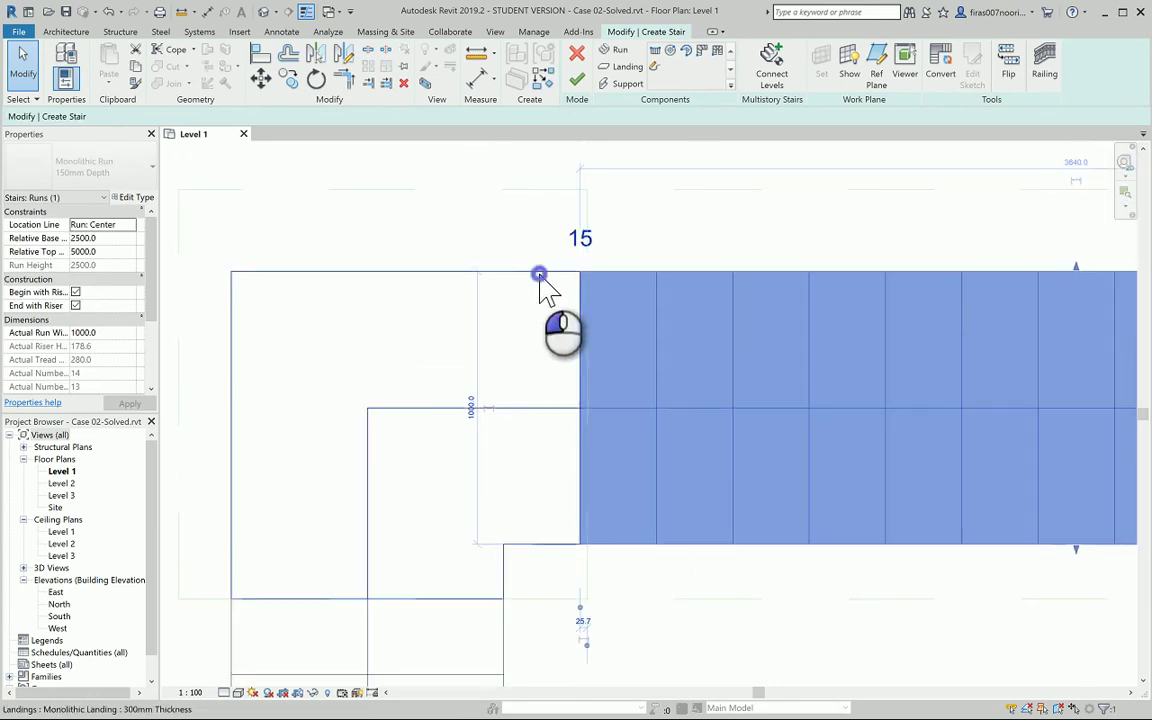
click(540, 271)
drag(584, 410, 595, 410)
scroll(615, 405, down, 3)
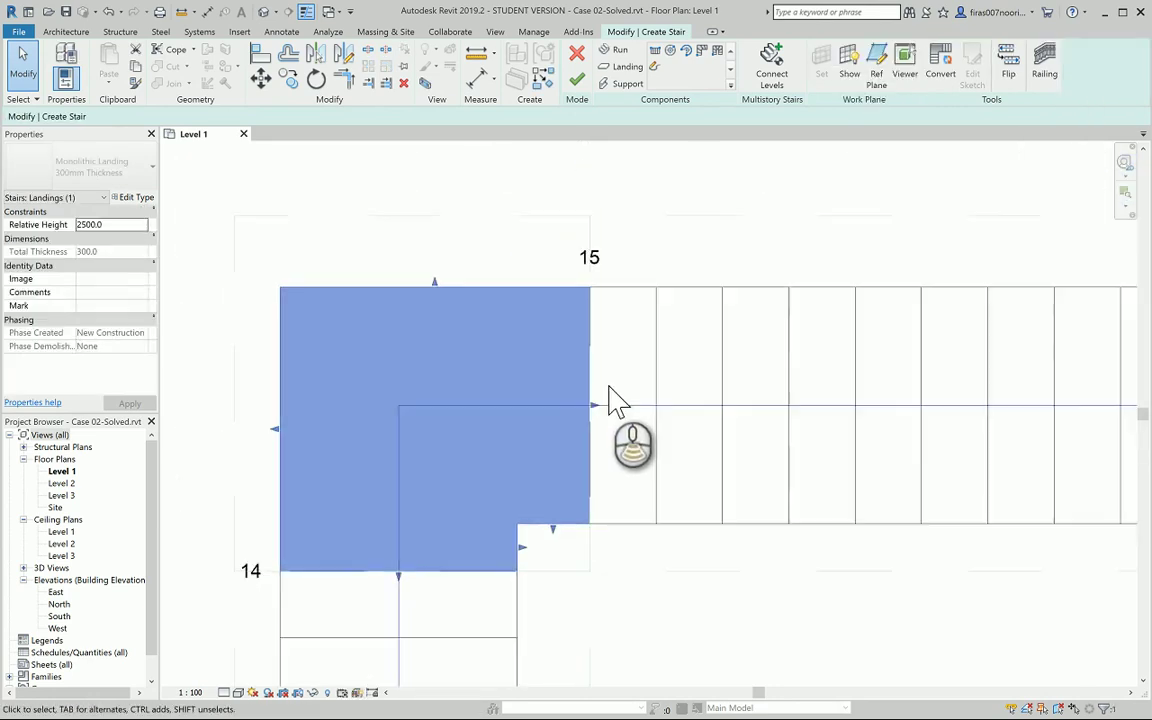
Widen the upper flight to 1500 by dragging both width edges.
click(812, 318)
middle_drag(895, 370, 849, 381)
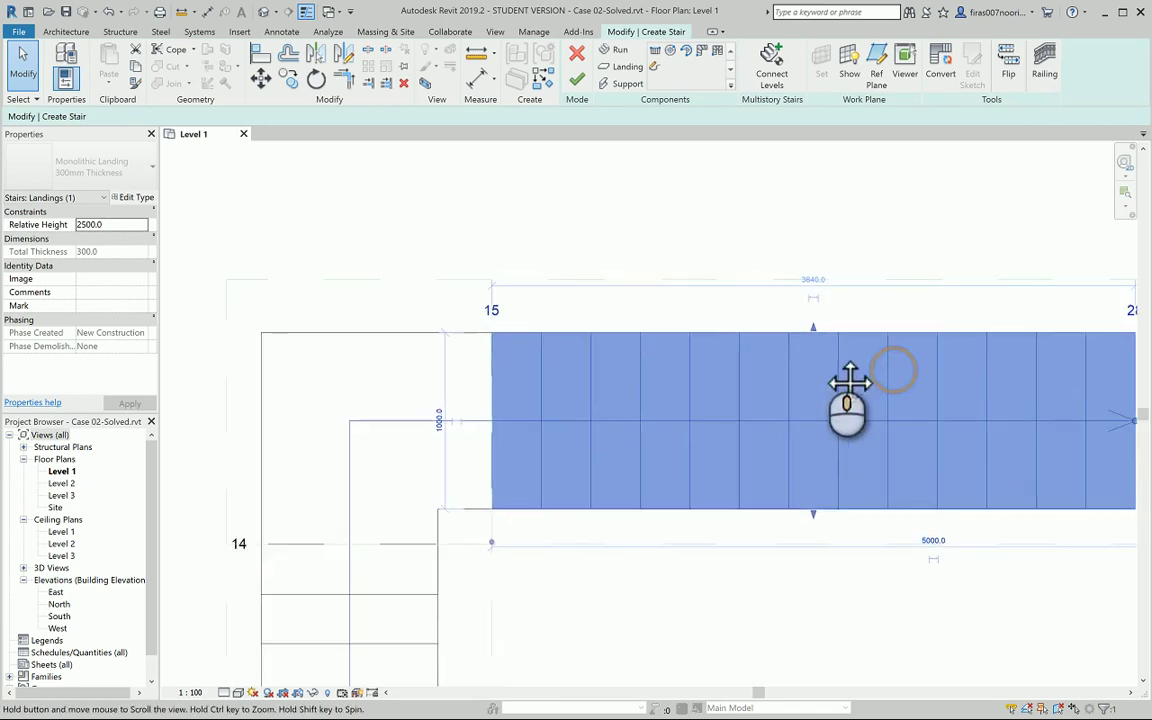
click(815, 334)
drag(812, 326, 822, 281)
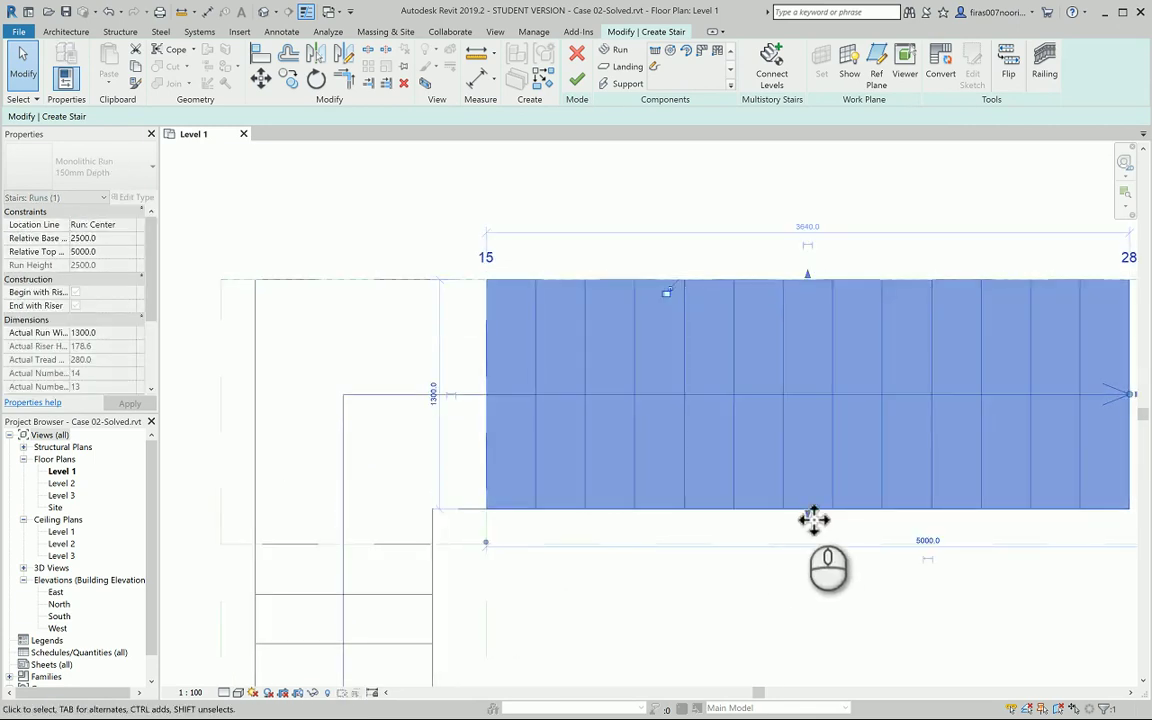
drag(808, 514, 818, 546)
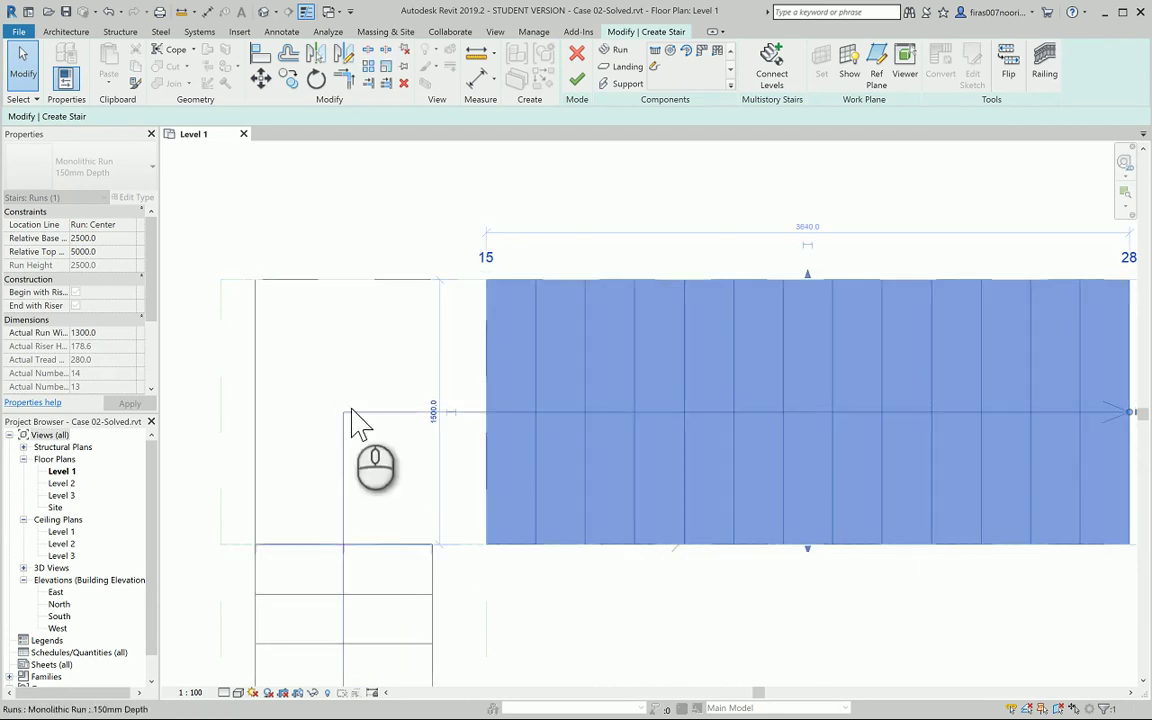
Widen the lower flight on both sides to a 1500 mm run width.
middle_drag(496, 442, 561, 287)
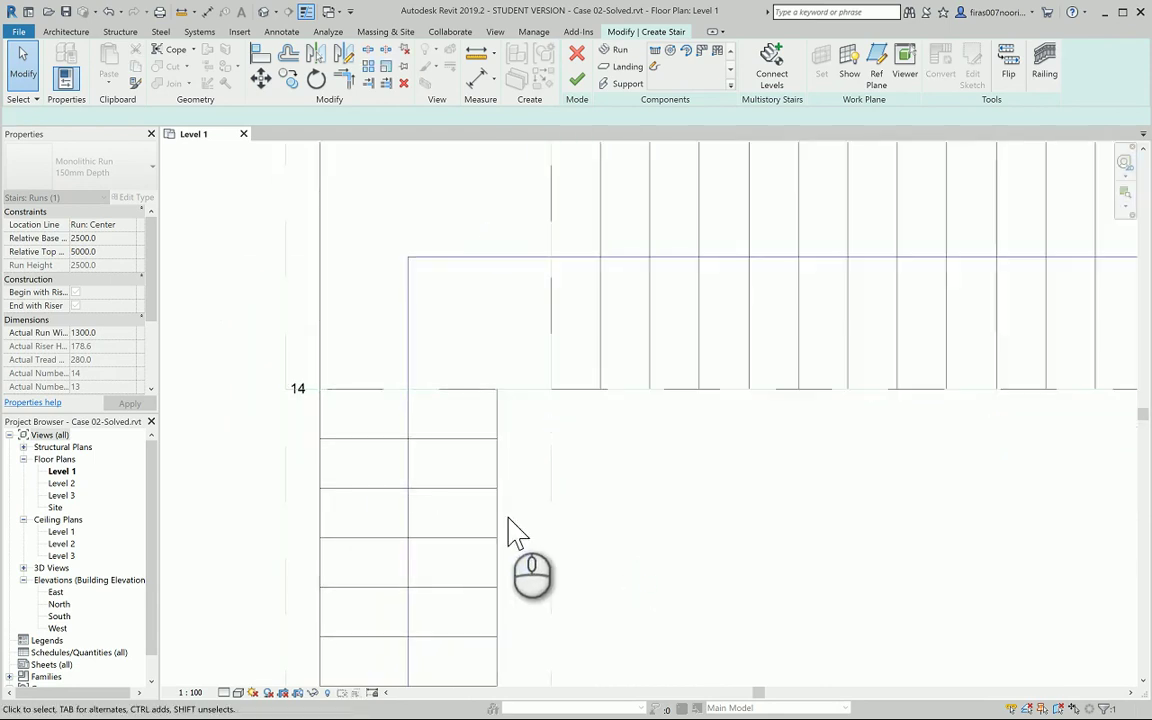
click(499, 519)
middle_drag(517, 550, 481, 463)
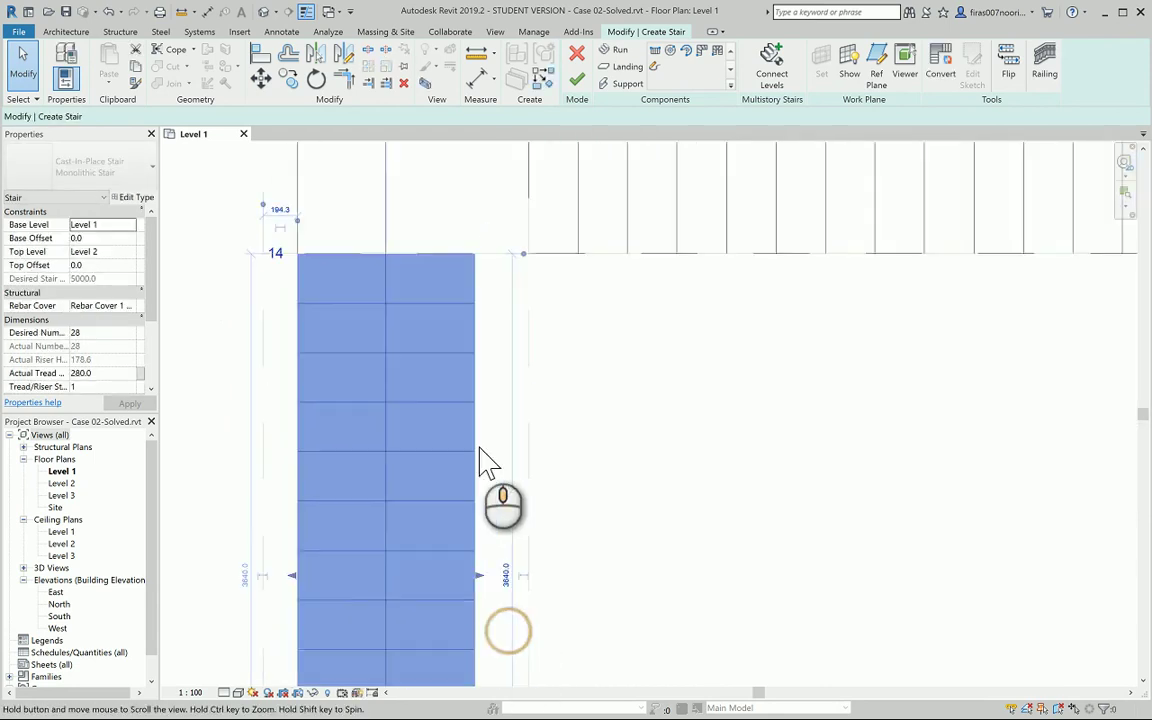
scroll(483, 519, down, 1)
drag(476, 518, 520, 528)
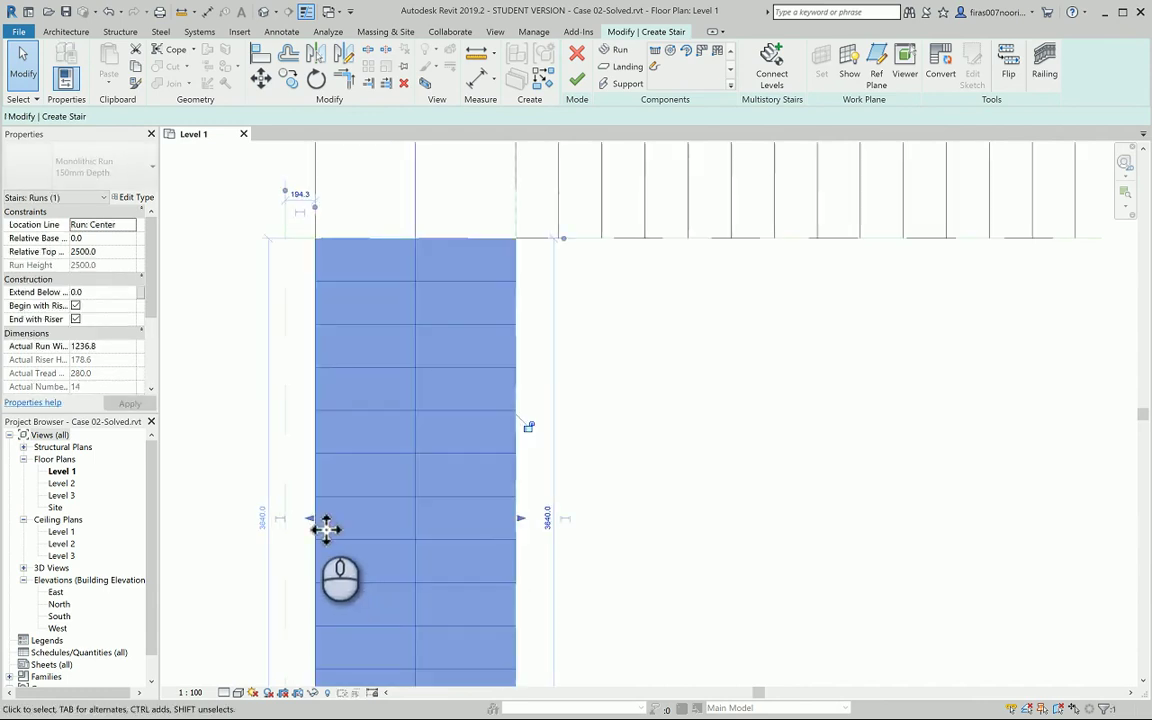
drag(312, 519, 297, 528)
click(694, 483)
scroll(694, 483, down, 4)
middle_drag(741, 548, 701, 522)
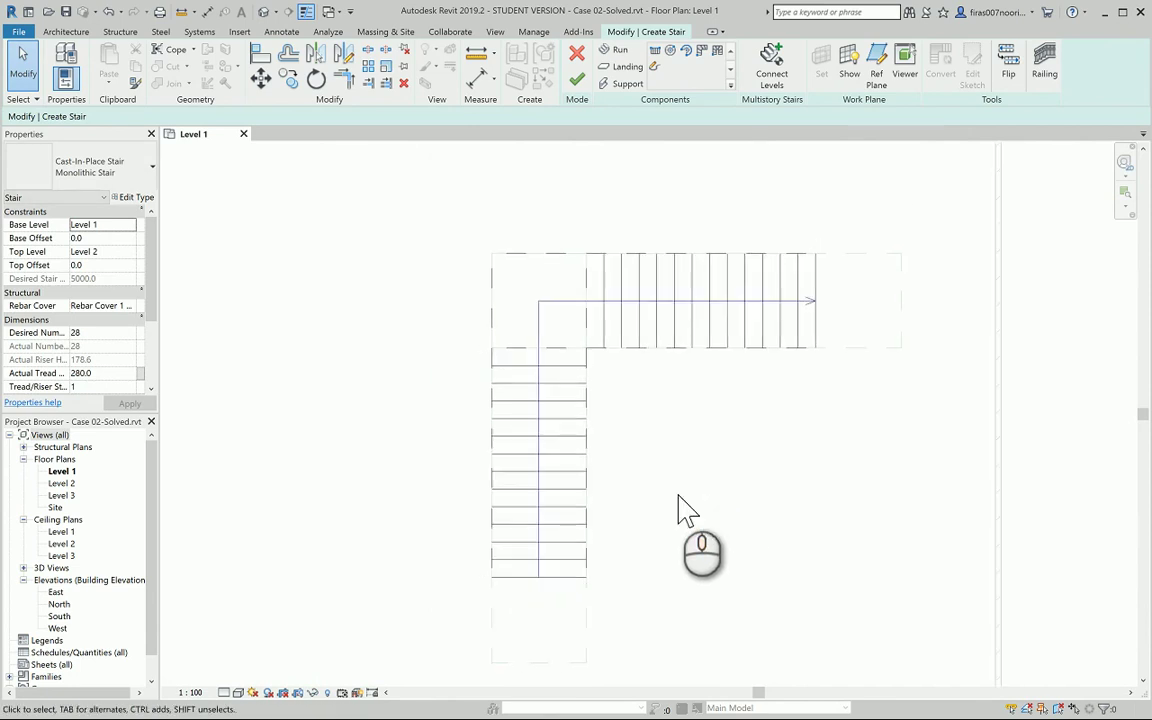
Finish the stair and select the floor in the Level 2 plan.
click(577, 80)
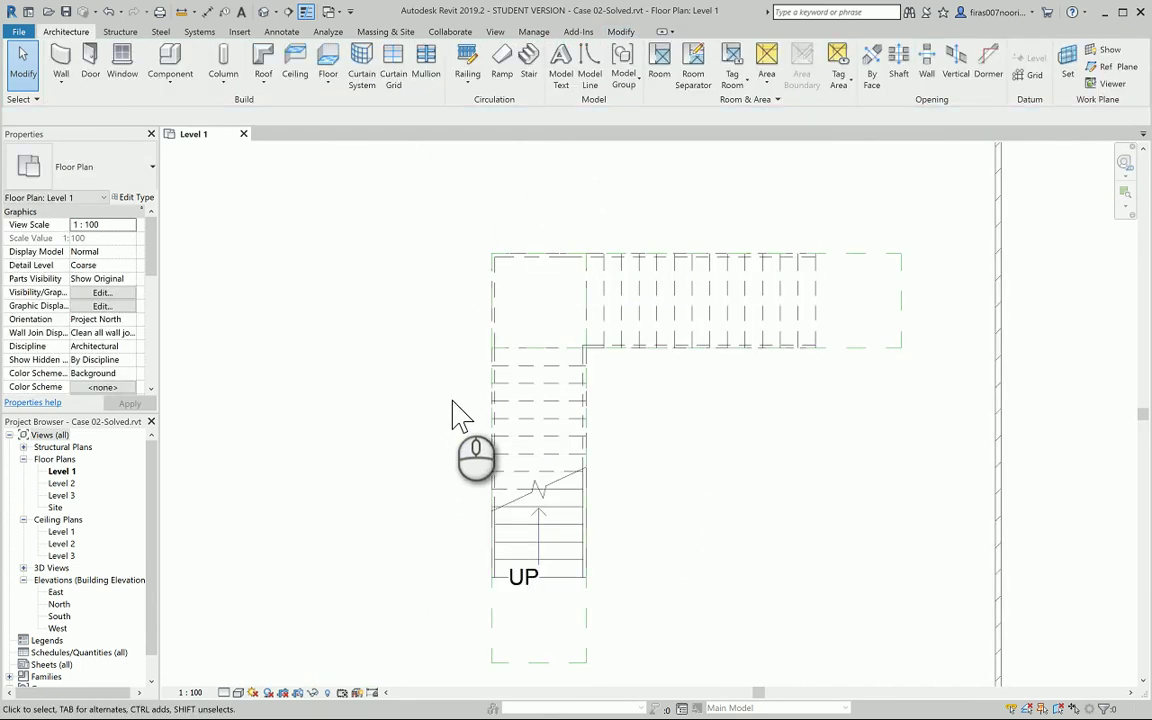
scroll(453, 430, down, 1)
double_click(61, 484)
scroll(360, 380, down, 1)
middle_drag(382, 385, 493, 358)
click(306, 368)
Sketch a 5140 × 5140 rectangular opening over the stair in the floor boundary.
click(572, 72)
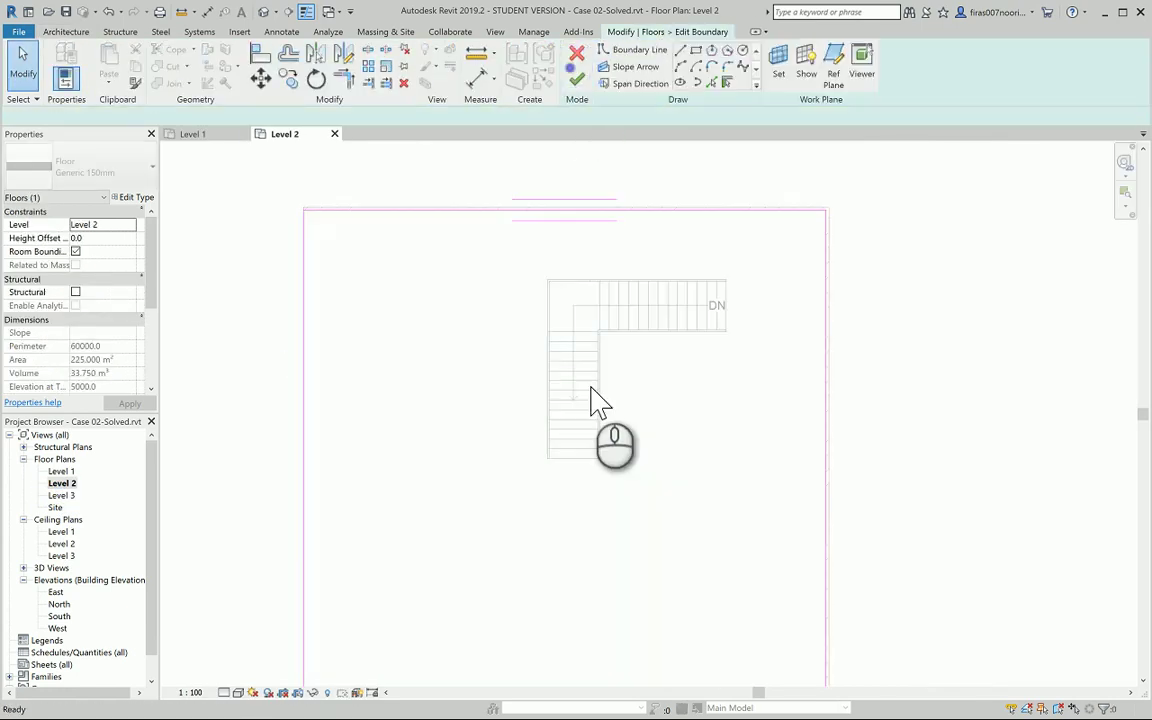
scroll(591, 398, up, 3)
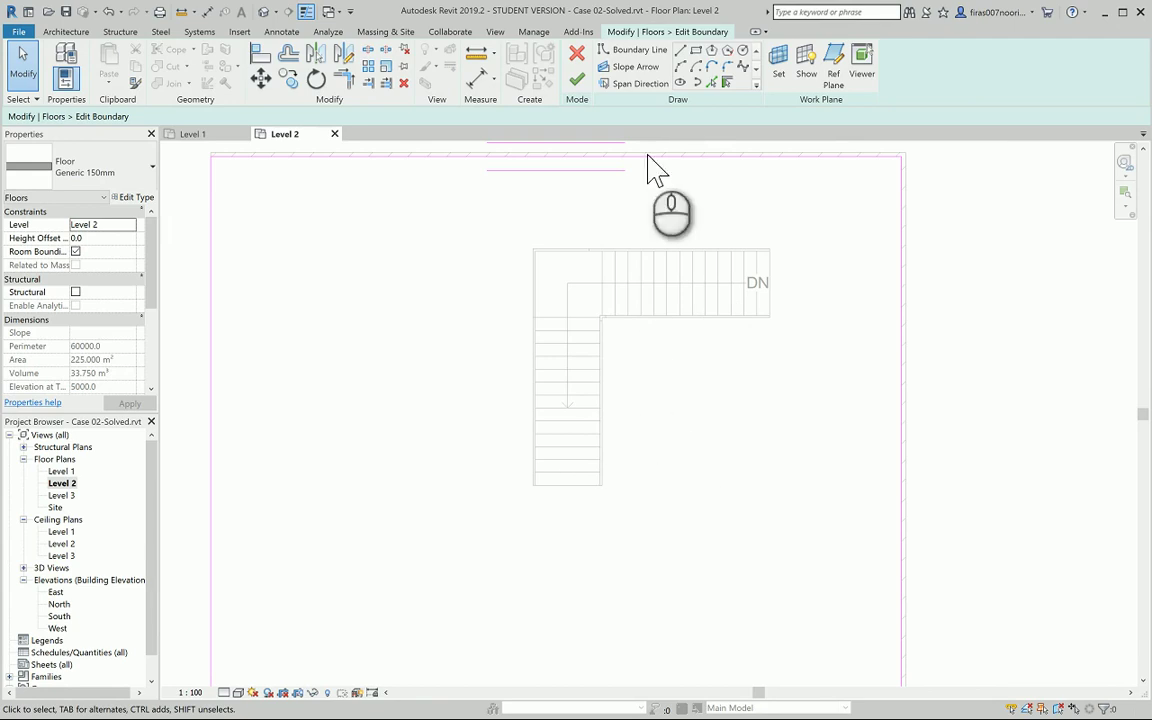
click(696, 50)
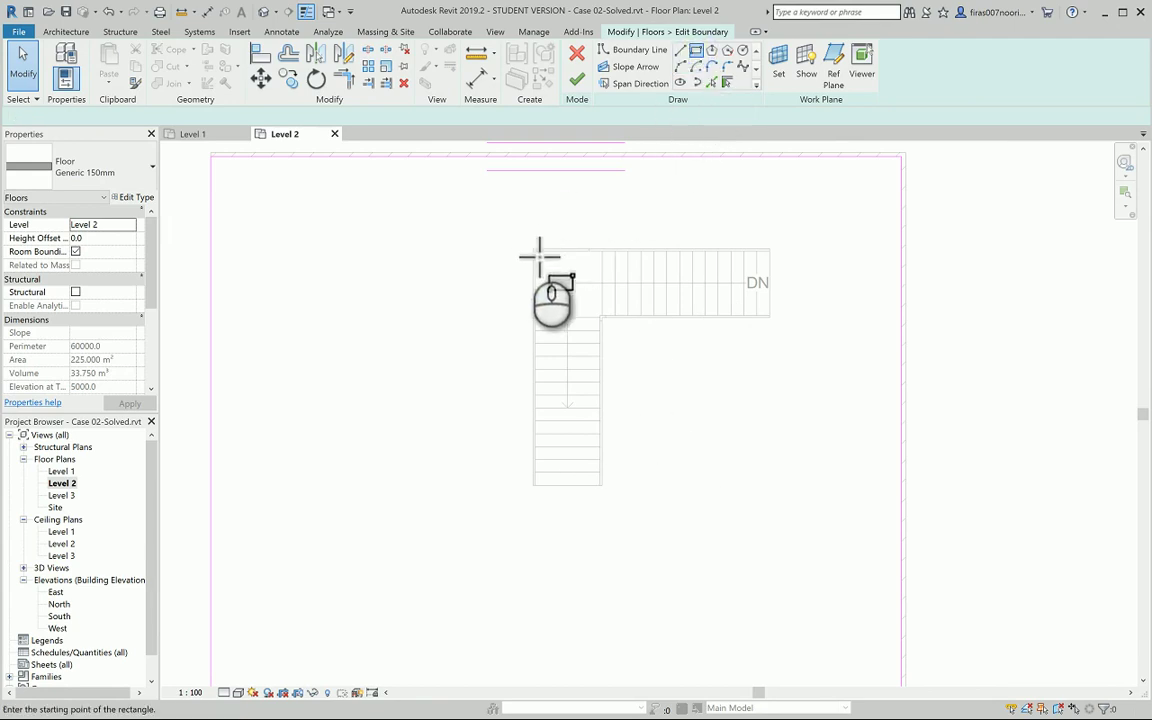
click(533, 486)
scroll(784, 300, up, 3)
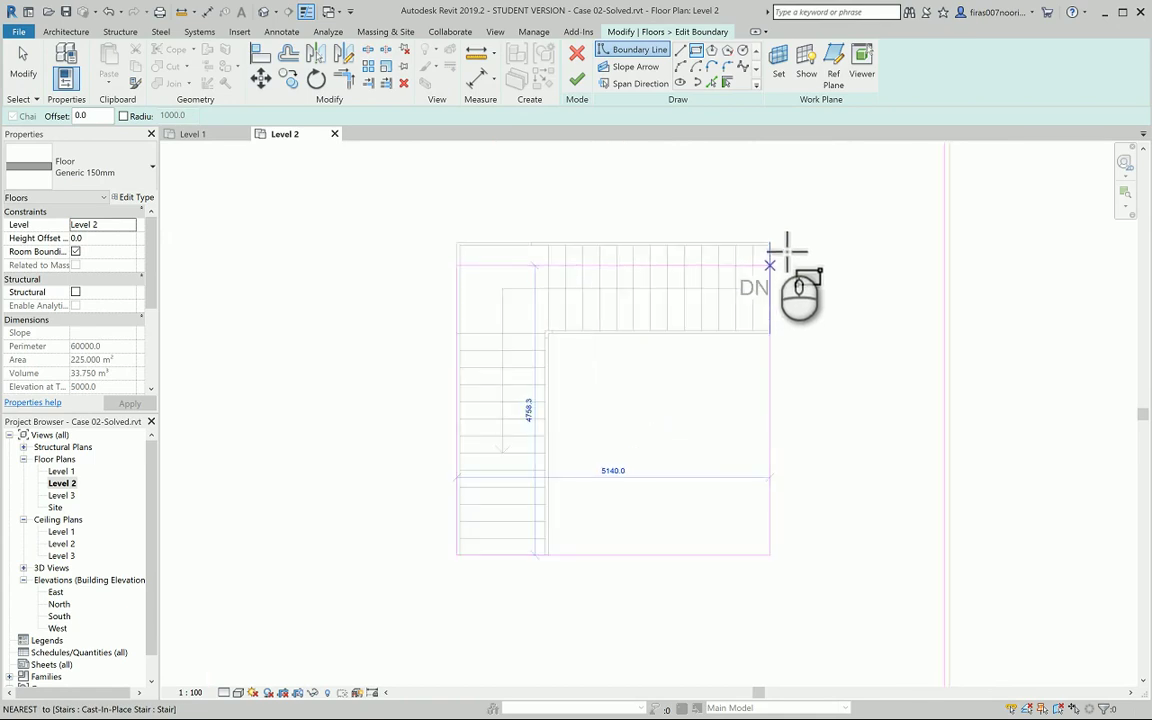
click(784, 245)
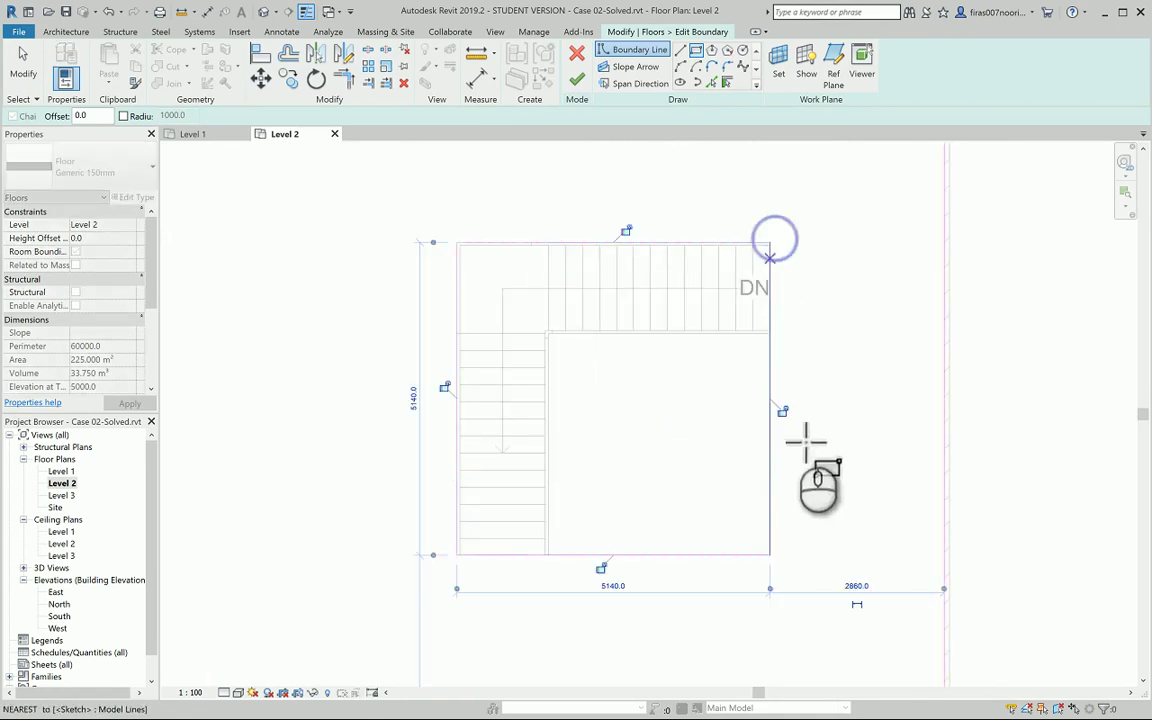
click(578, 76)
In the default 3D view, exit the floor boundary sketch around the stair opening.
click(595, 285)
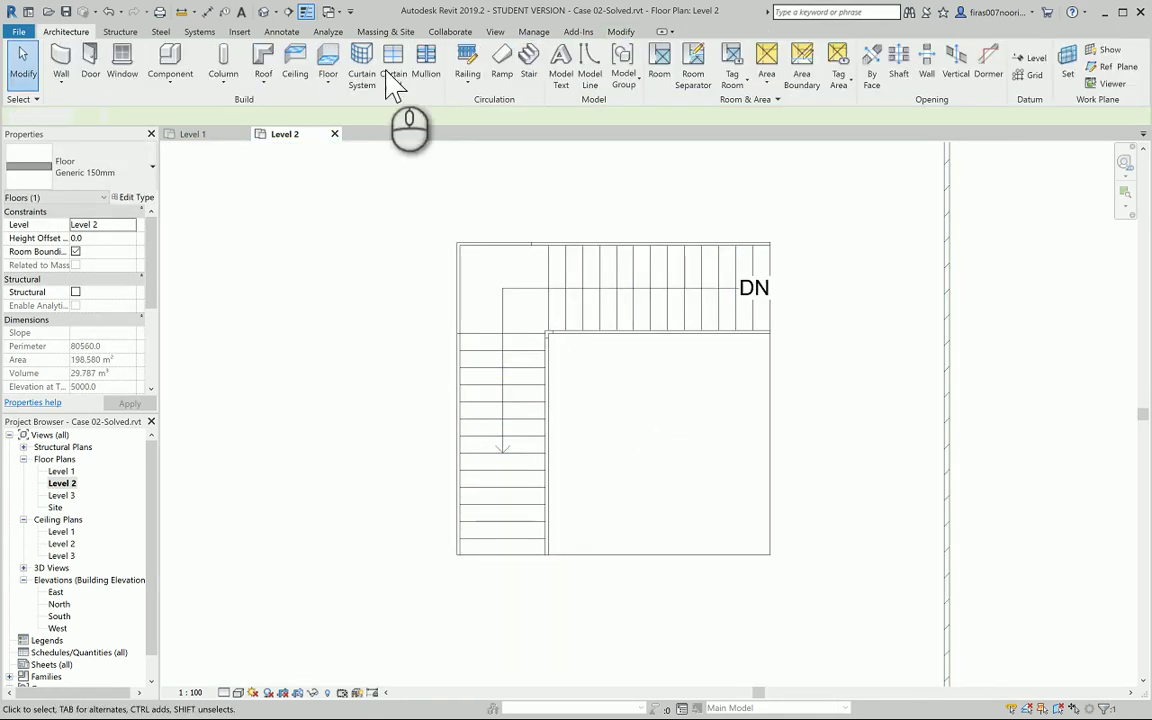
click(266, 12)
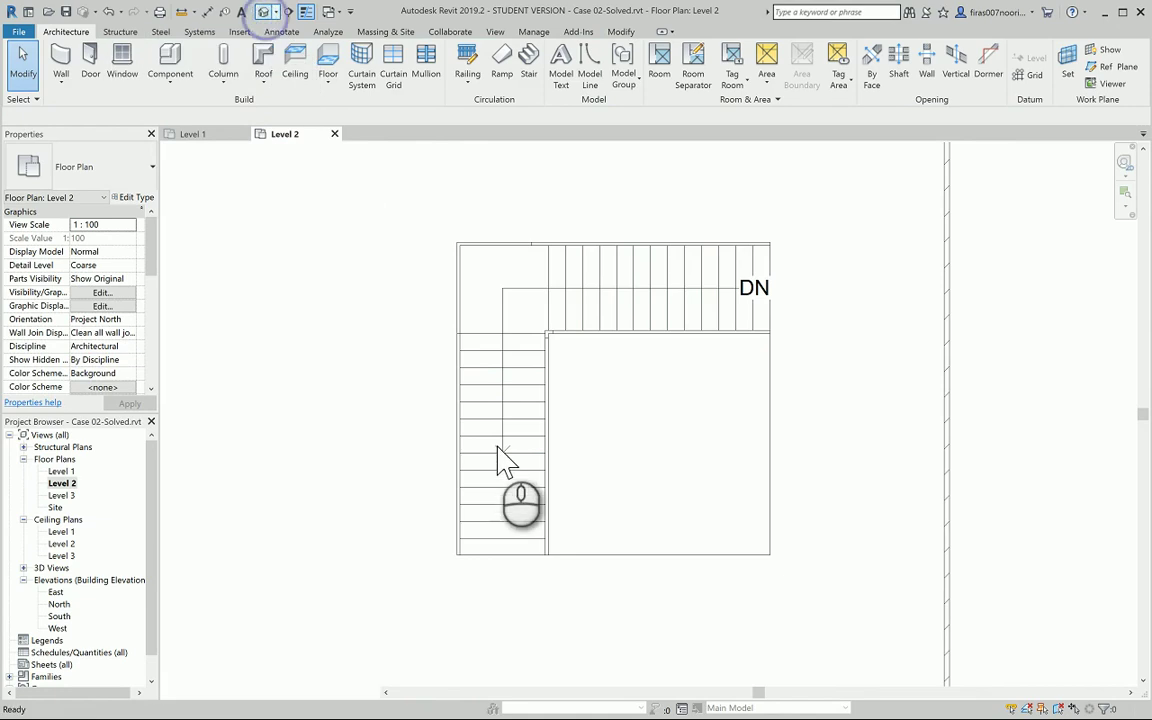
scroll(670, 275, up, 10)
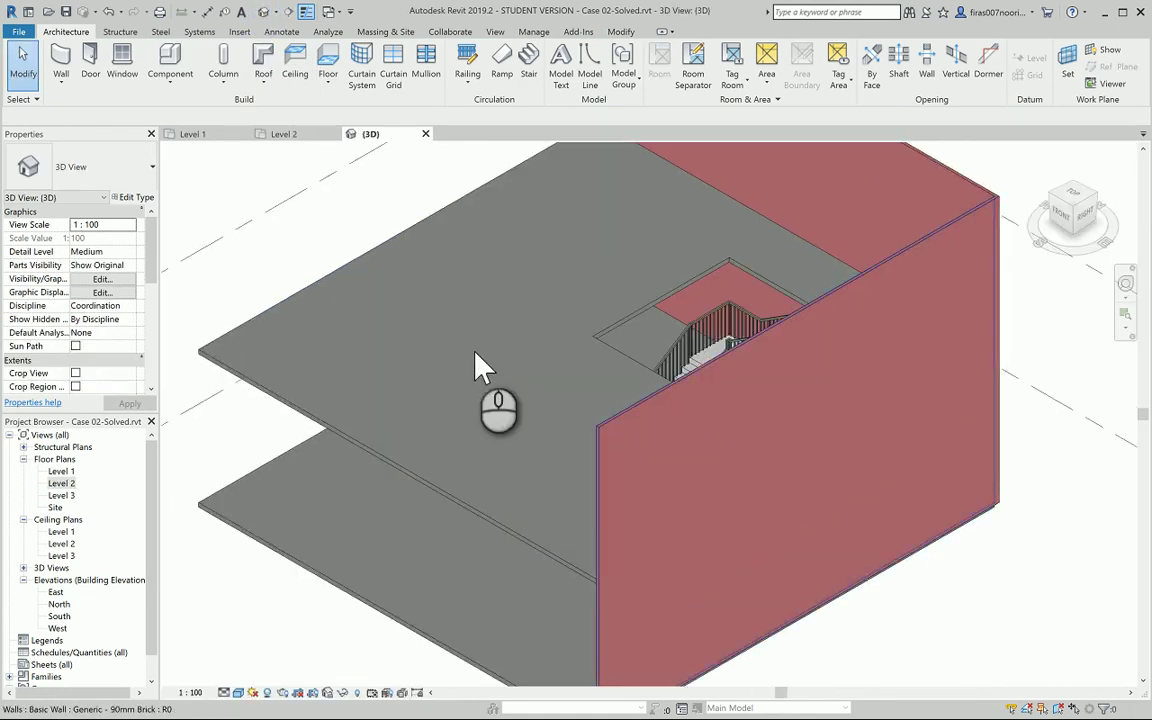
middle_drag(694, 380, 564, 286)
scroll(484, 394, up, 6)
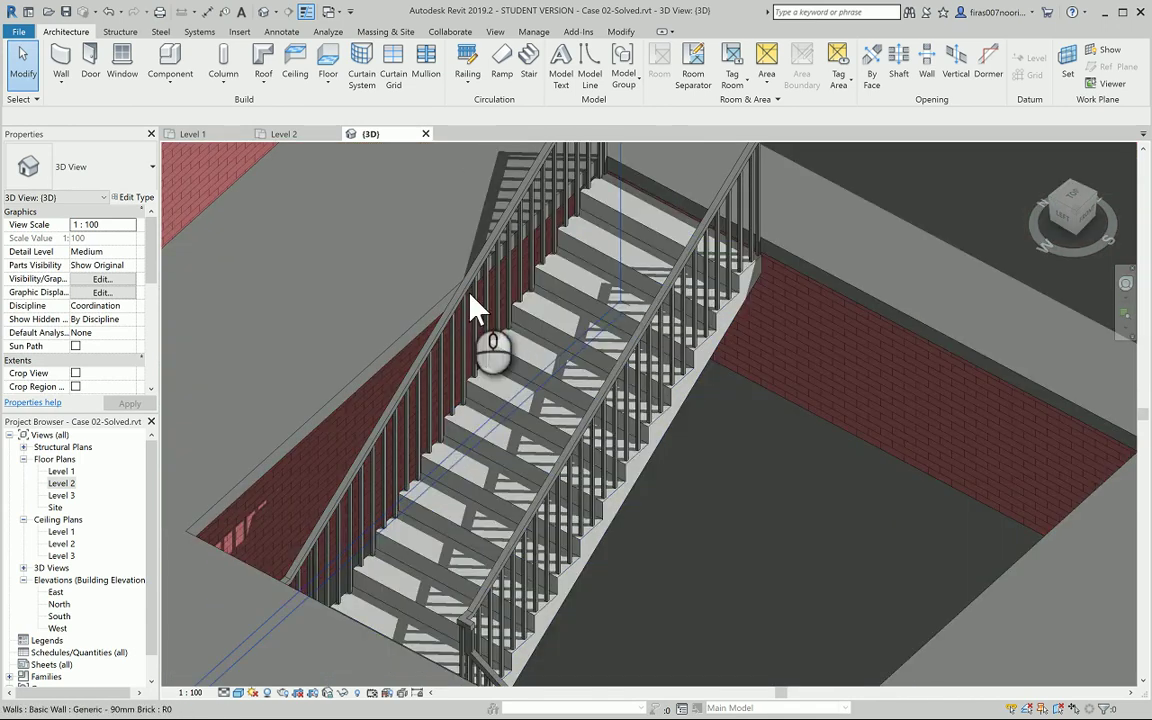
double_click(447, 321)
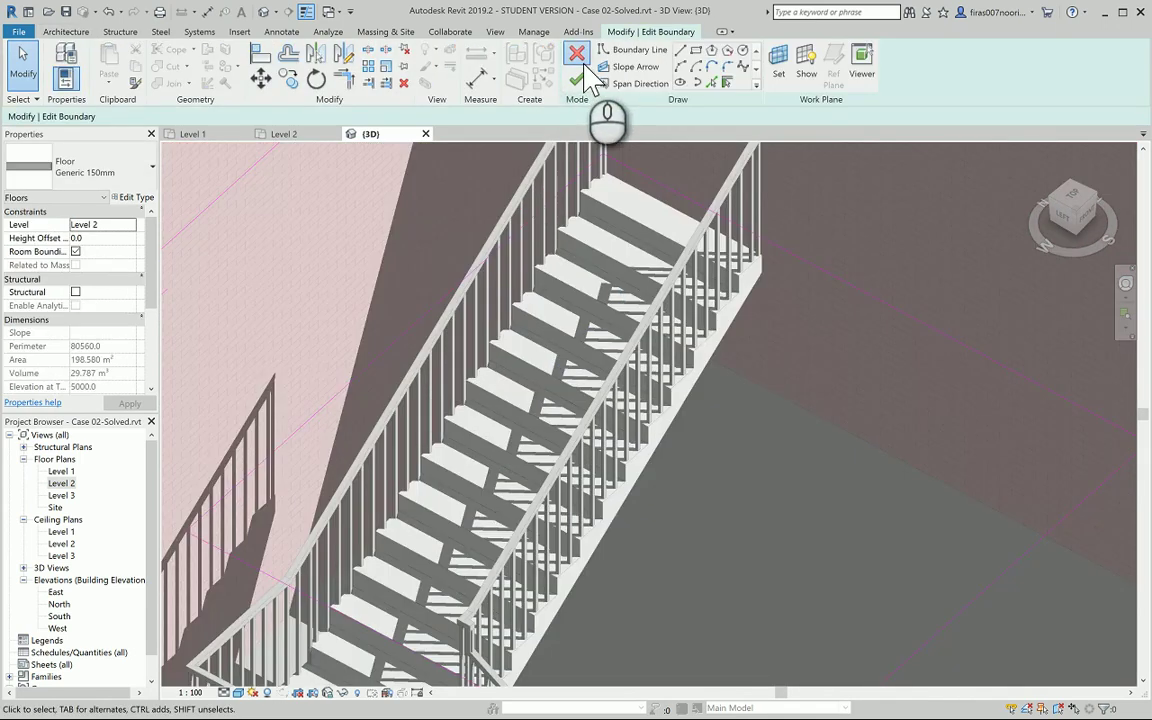
click(577, 54)
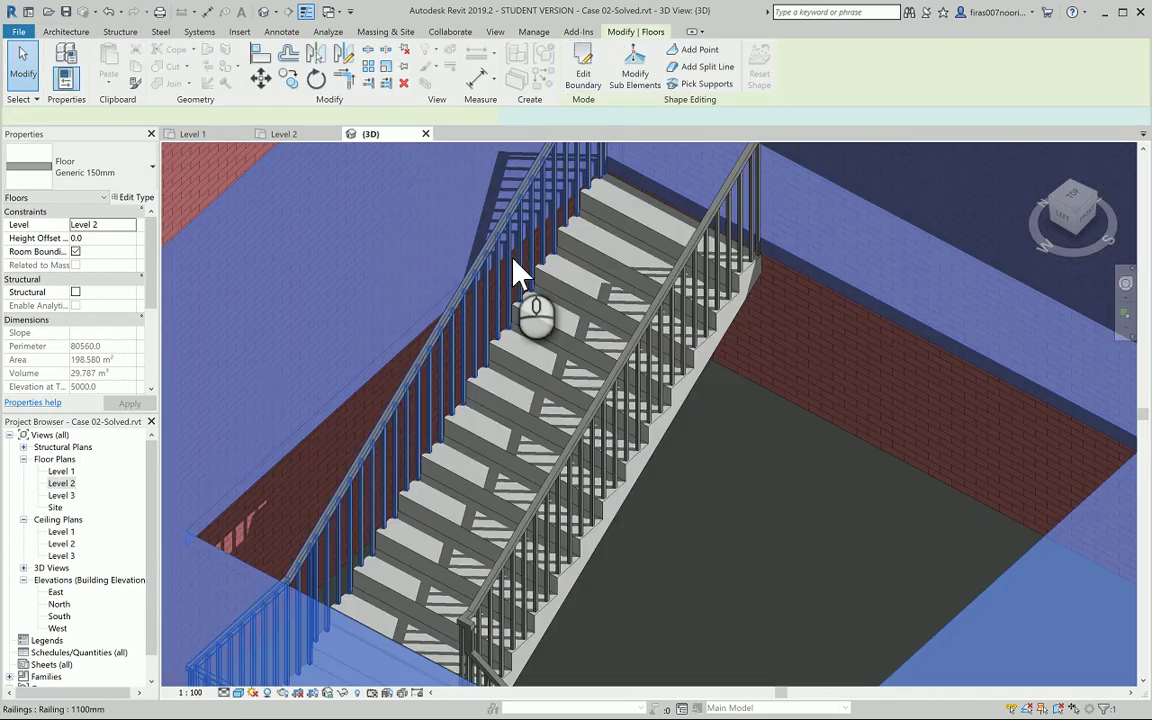
Change the right stair railing to the Glass Panel - Bottom Fill type.
click(449, 354)
shift+middle_drag(449, 354, 442, 355)
shift+middle_drag(532, 391, 697, 300)
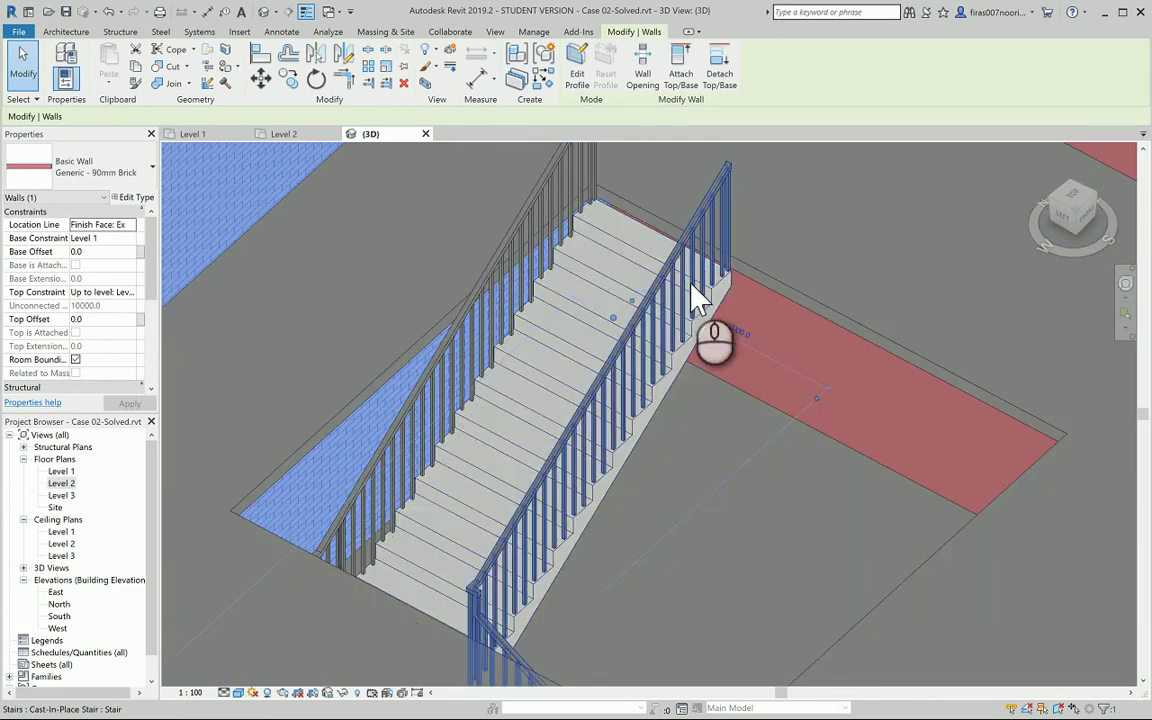
click(697, 298)
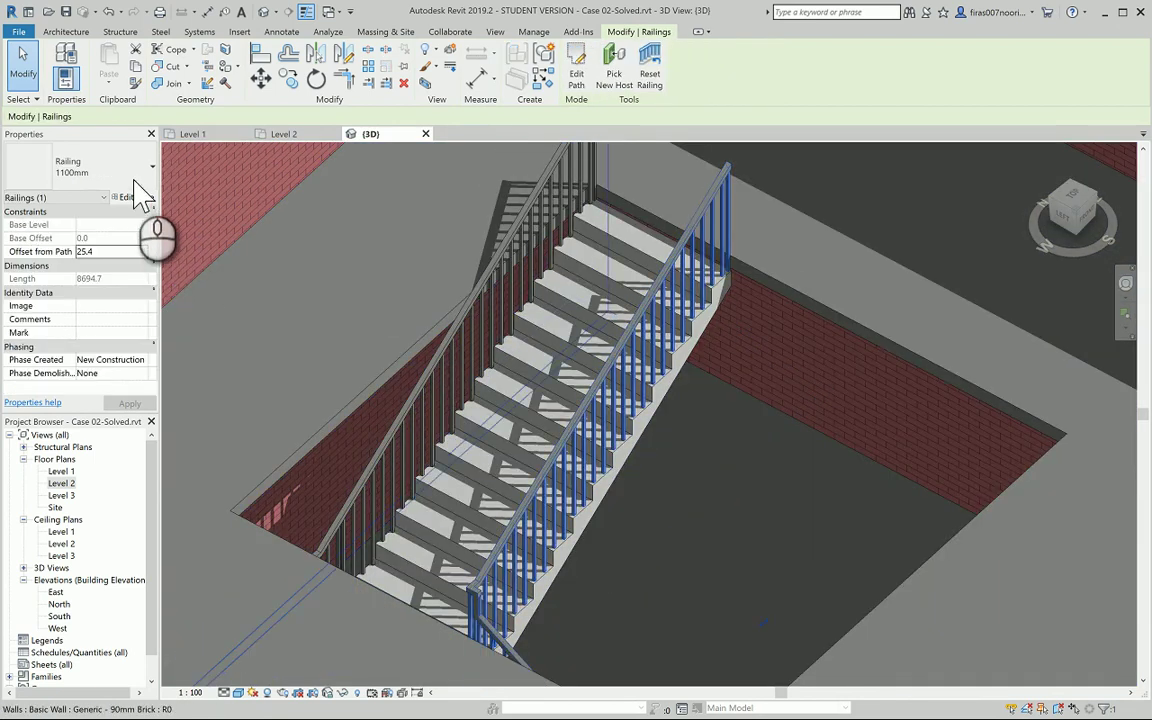
click(133, 183)
click(533, 265)
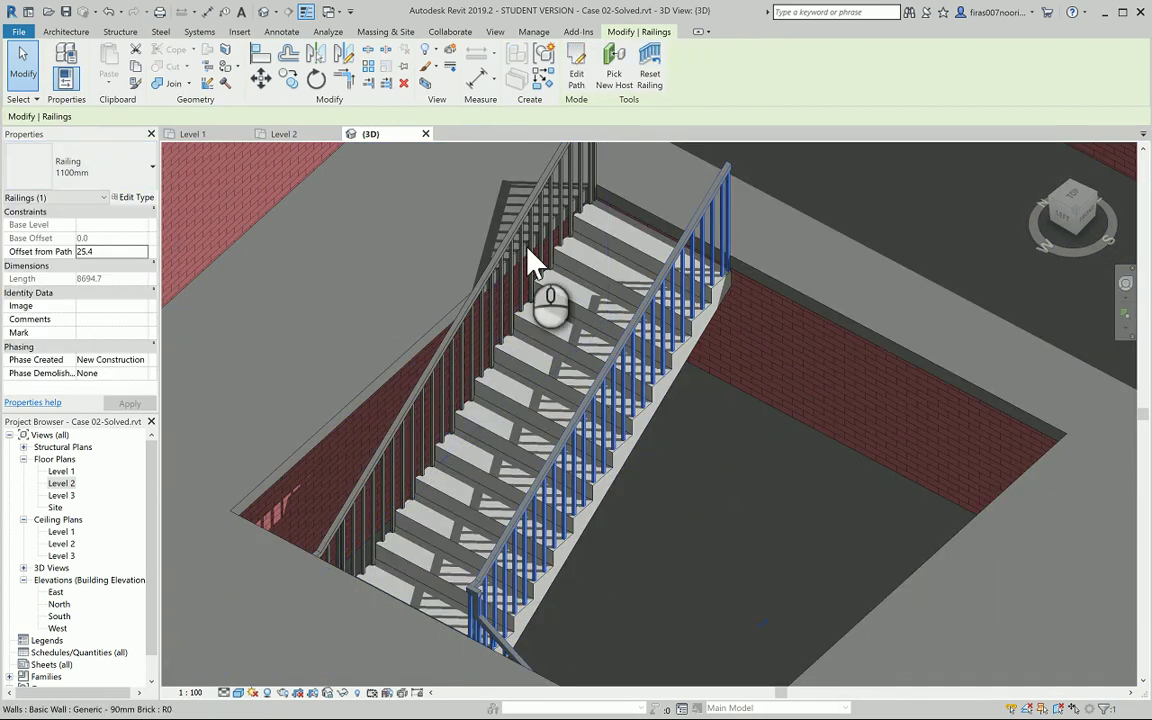
click(540, 260)
Give the left stair railing the Glass Panel - Bottom Fill type as well.
click(421, 400)
click(105, 168)
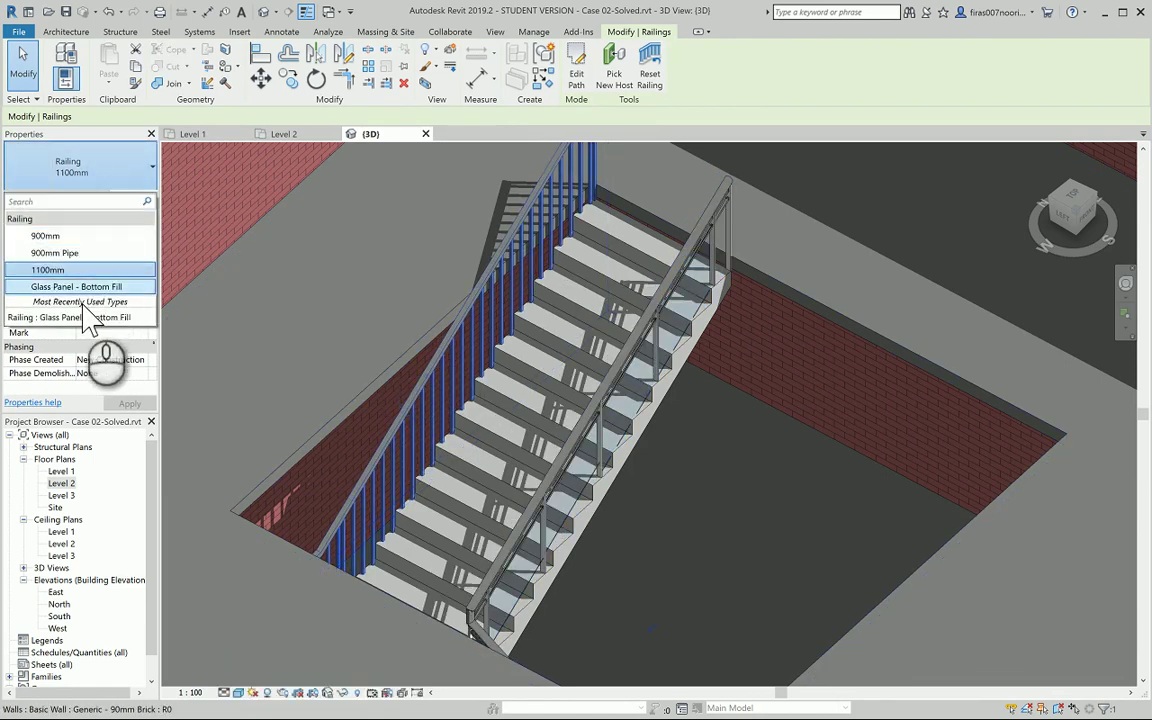
click(90, 288)
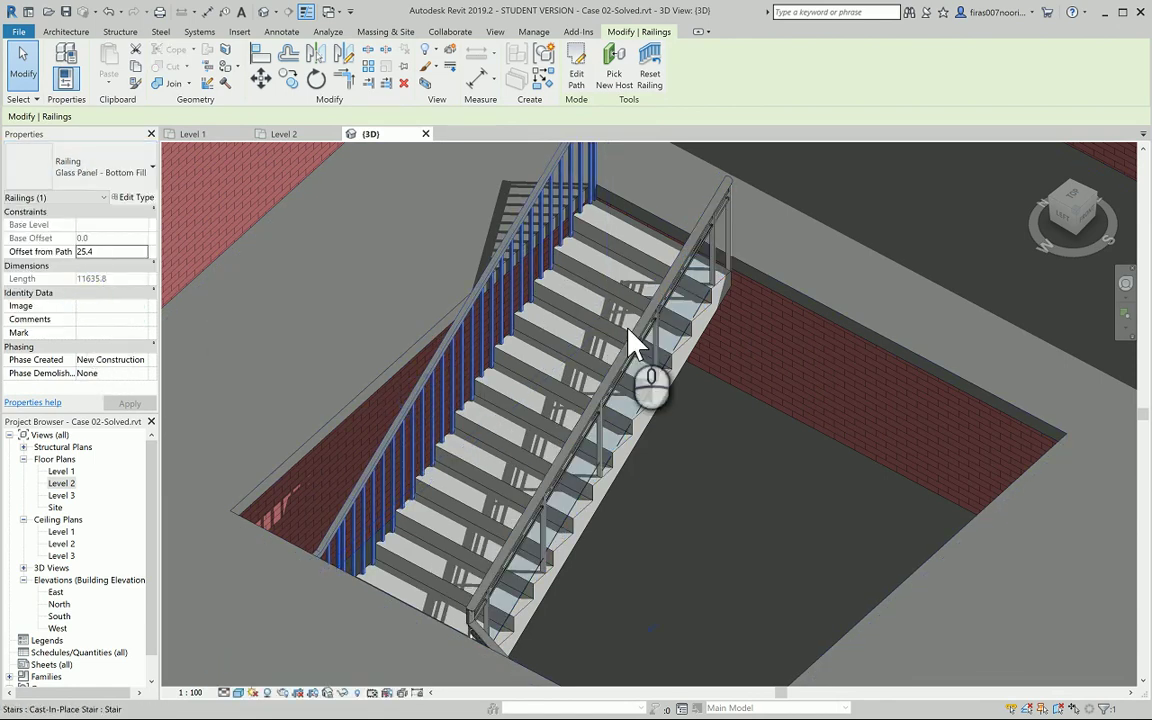
shift+middle_drag(630, 330, 689, 265)
key(Escape)
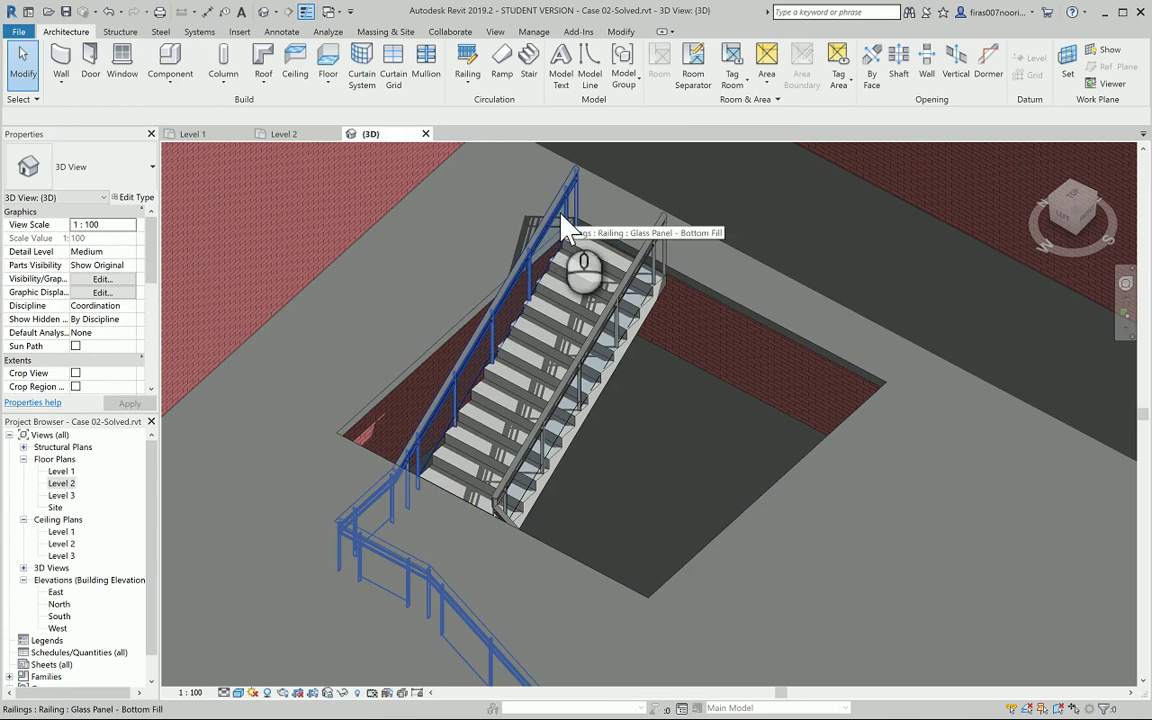
middle_drag(563, 200, 571, 277)
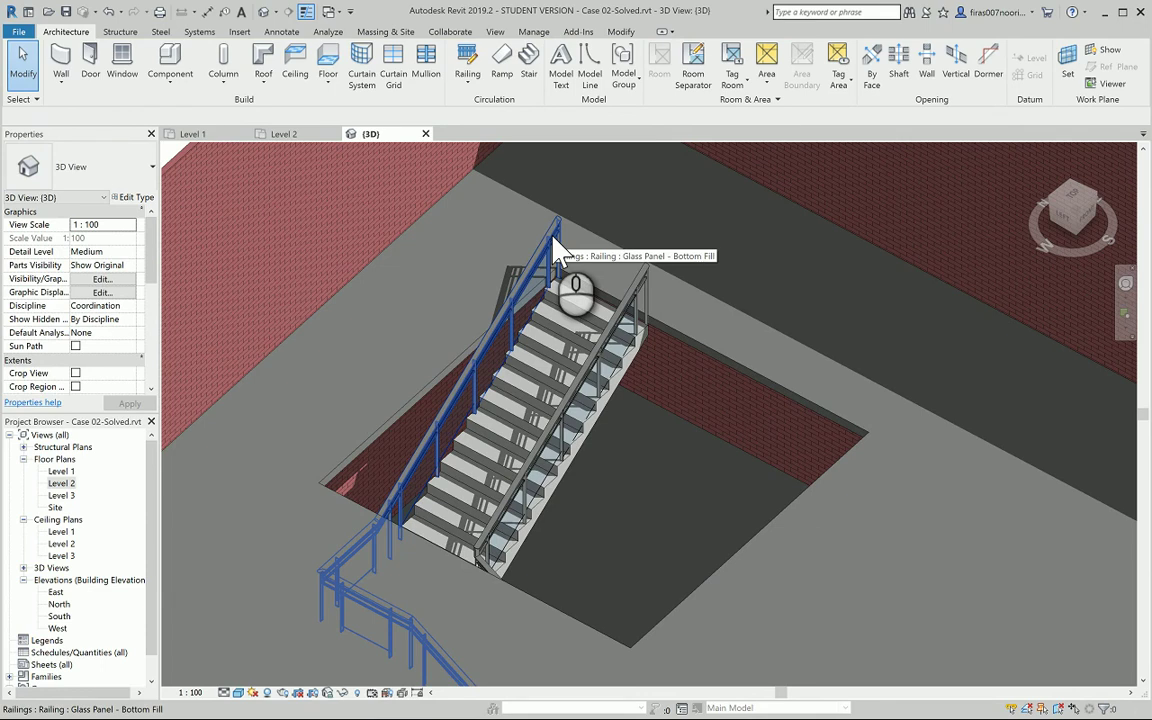
click(556, 244)
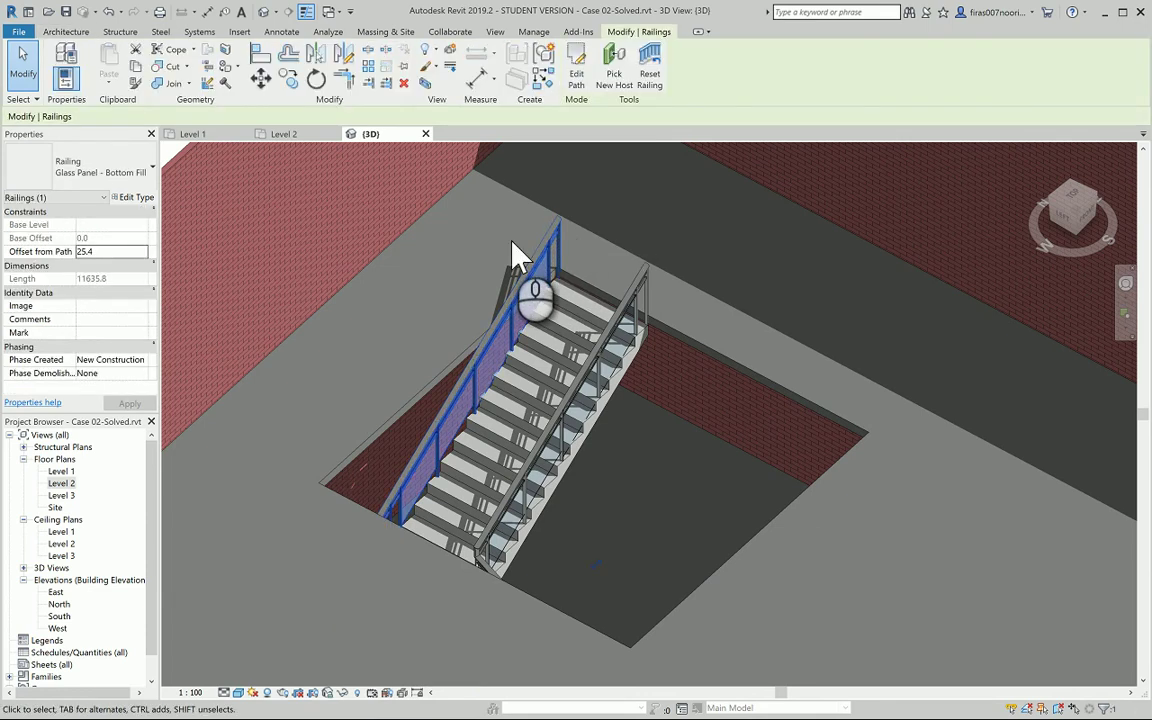
In the Level 2 plan, add two 100 path segments at the railing's end.
click(576, 75)
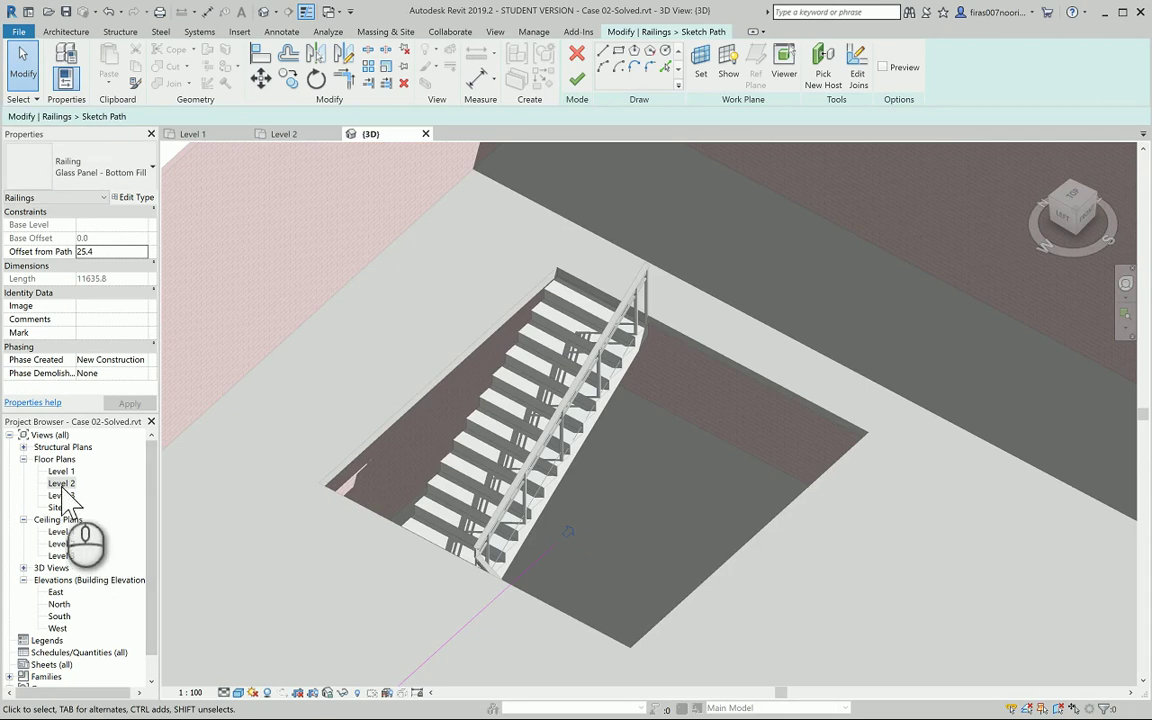
double_click(61, 483)
scroll(895, 206, up, 5)
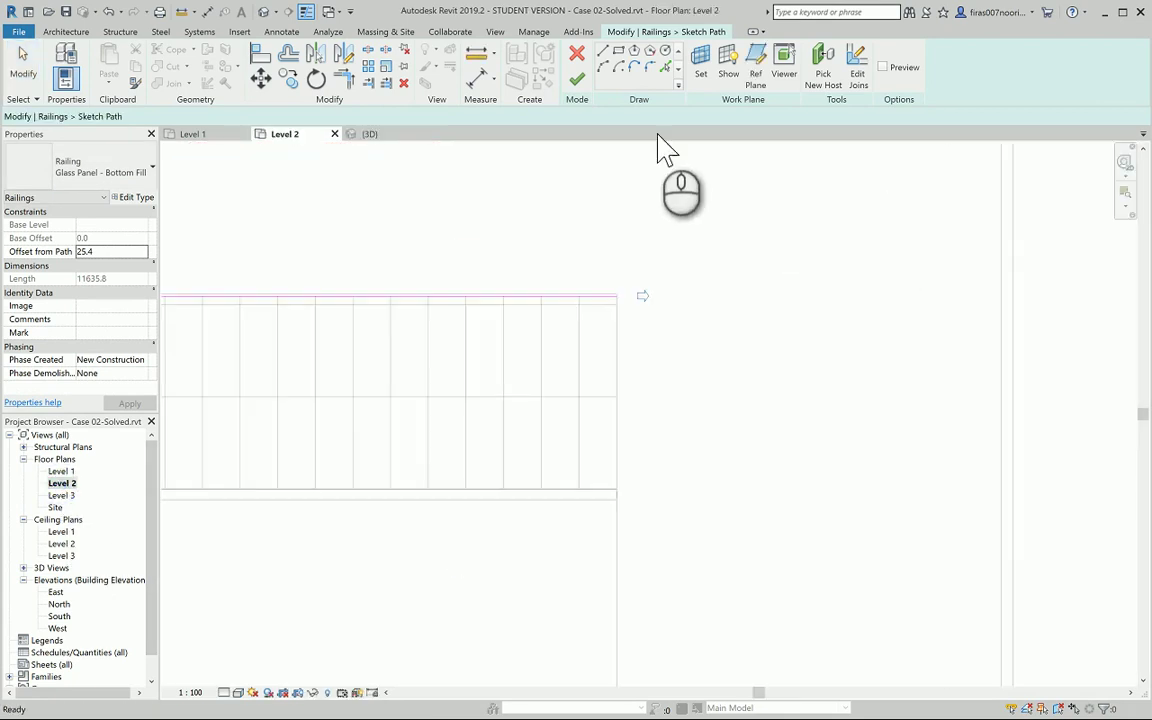
click(604, 55)
scroll(612, 290, up, 2)
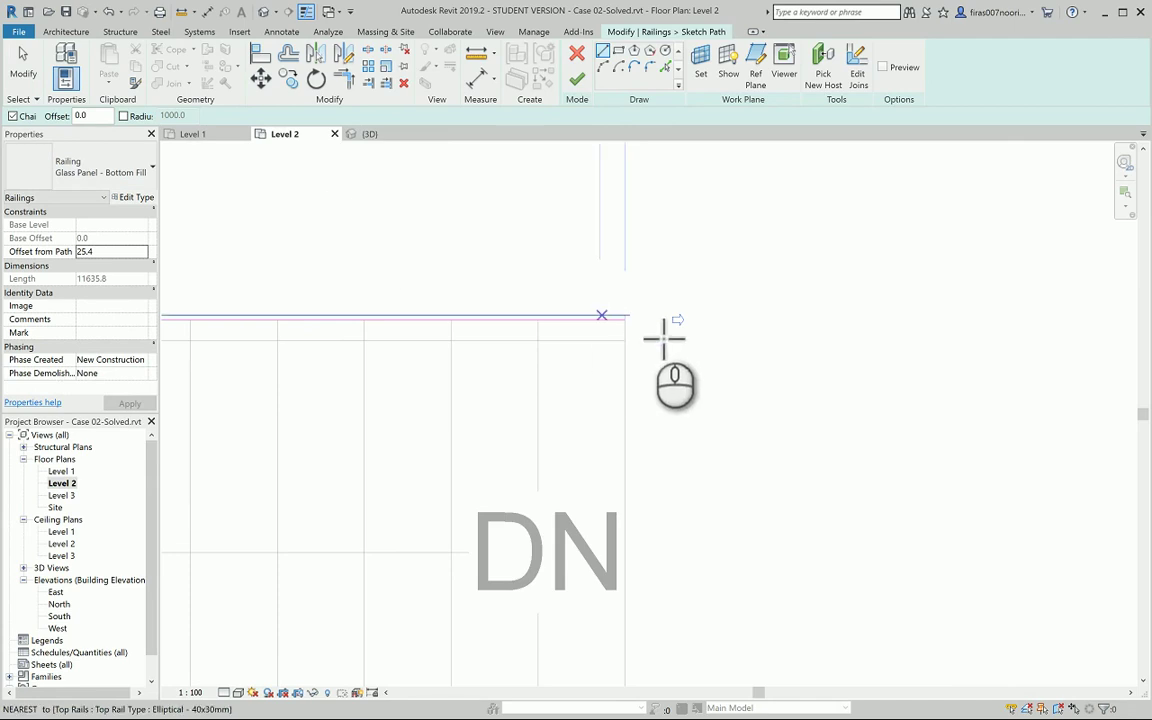
click(625, 320)
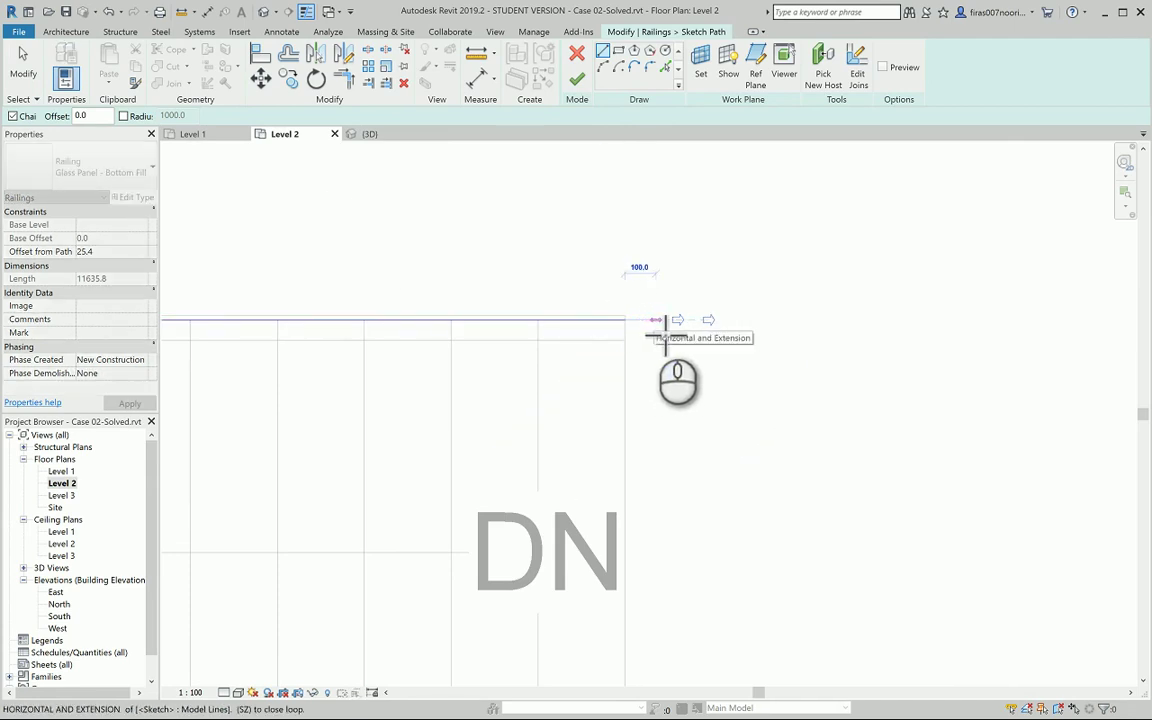
click(653, 321)
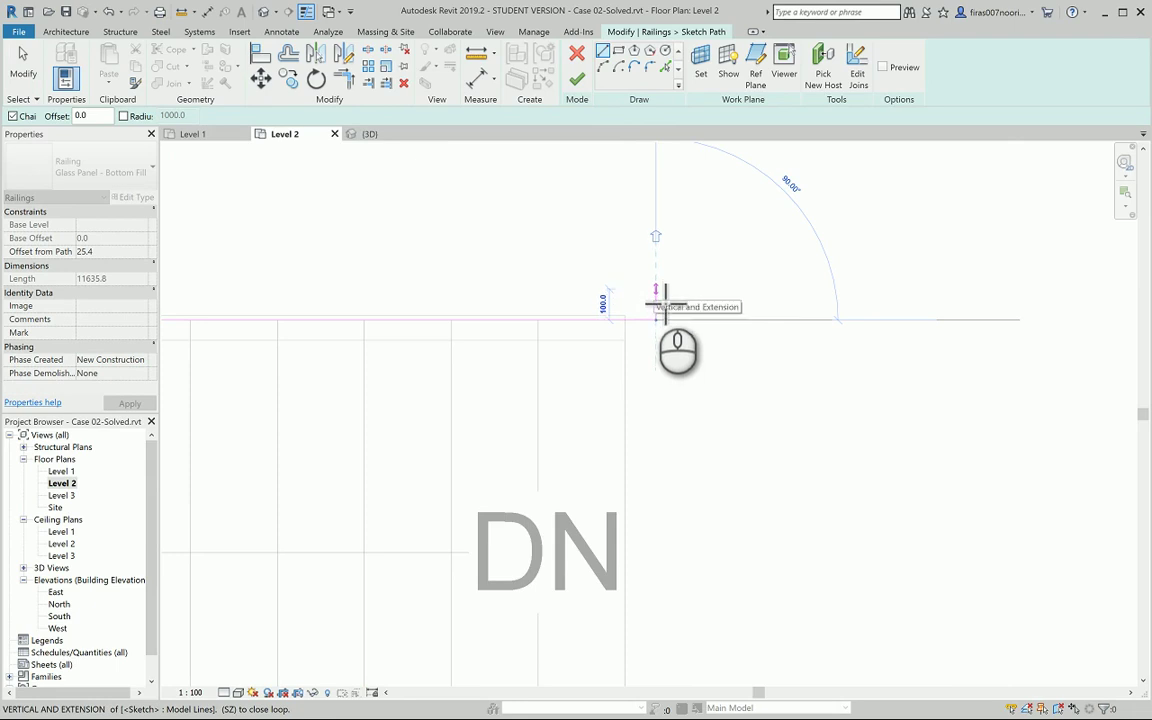
click(655, 292)
Extend the railing path along the opening's top edge and down its left side.
middle_drag(410, 292, 908, 300)
scroll(496, 290, down, 1)
middle_drag(568, 300, 787, 303)
mouse_move(399, 283)
middle_down()
mouse_move(440, 298)
mouse_move(785, 303)
middle_up()
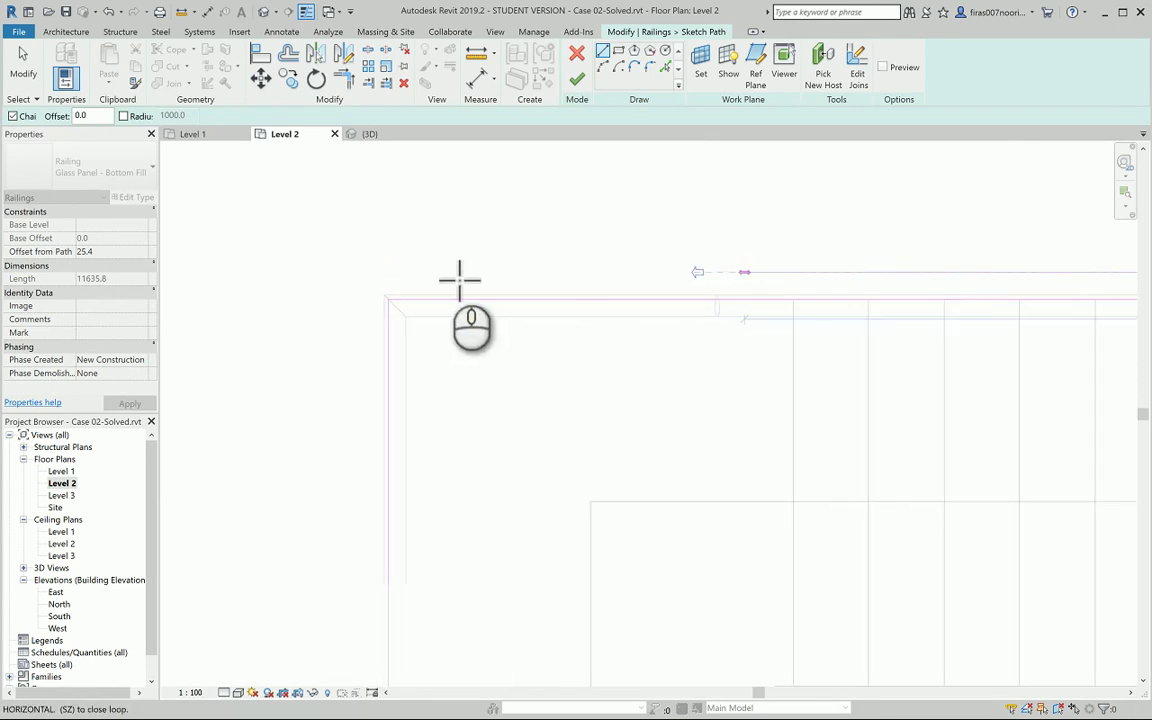
click(390, 272)
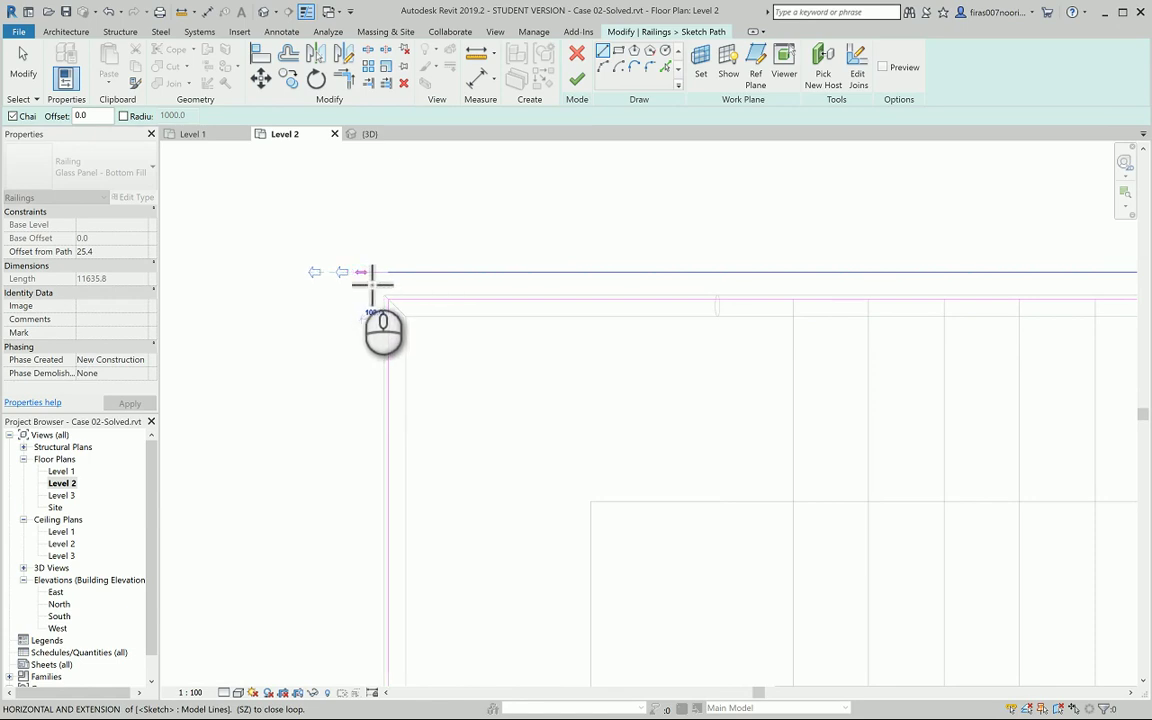
middle_drag(357, 522, 397, 268)
scroll(378, 249, down, 5)
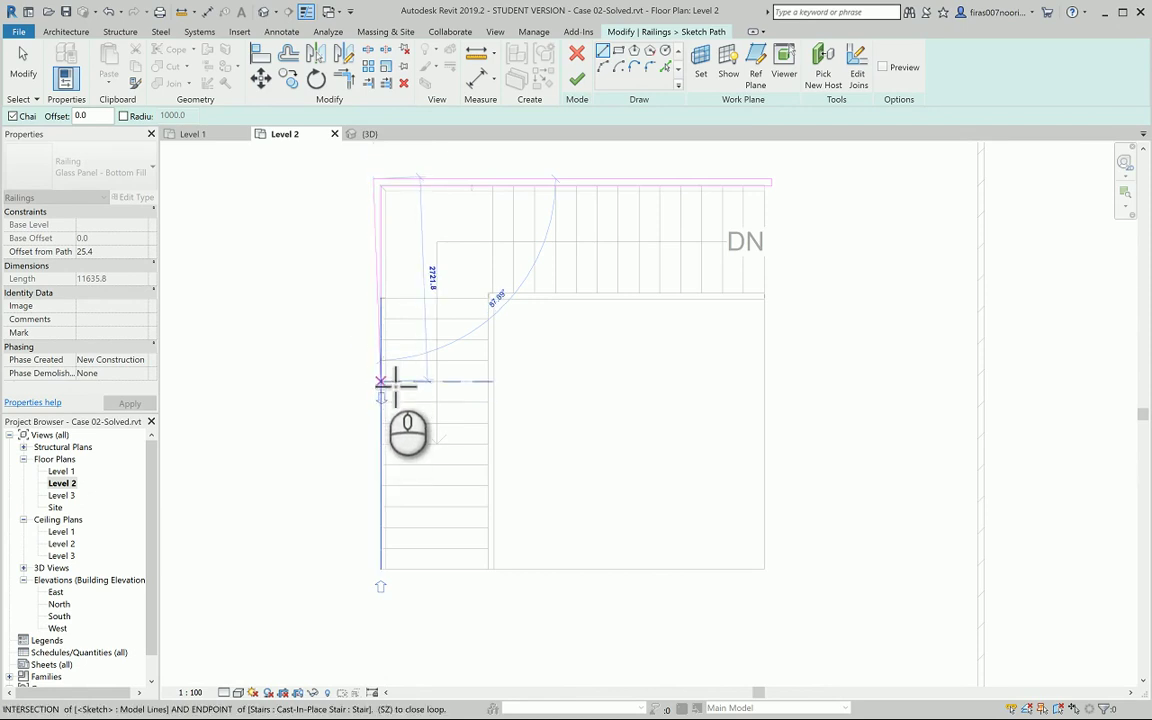
scroll(392, 371, up, 2)
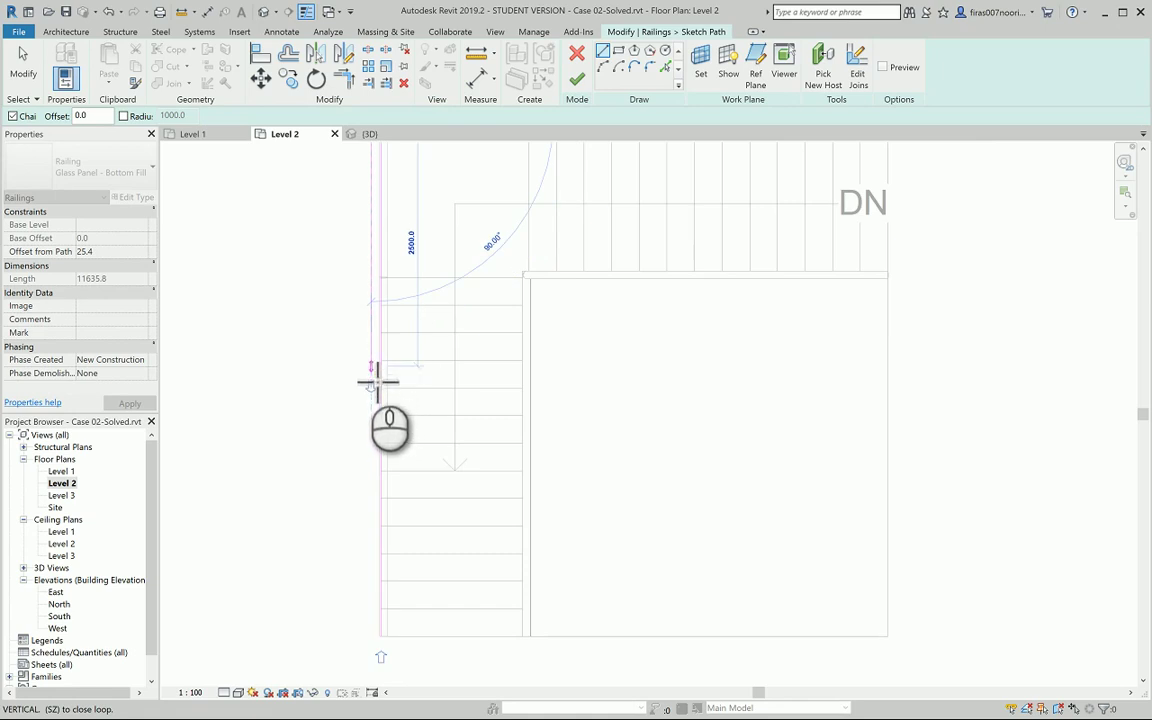
click(373, 369)
key(Escape)
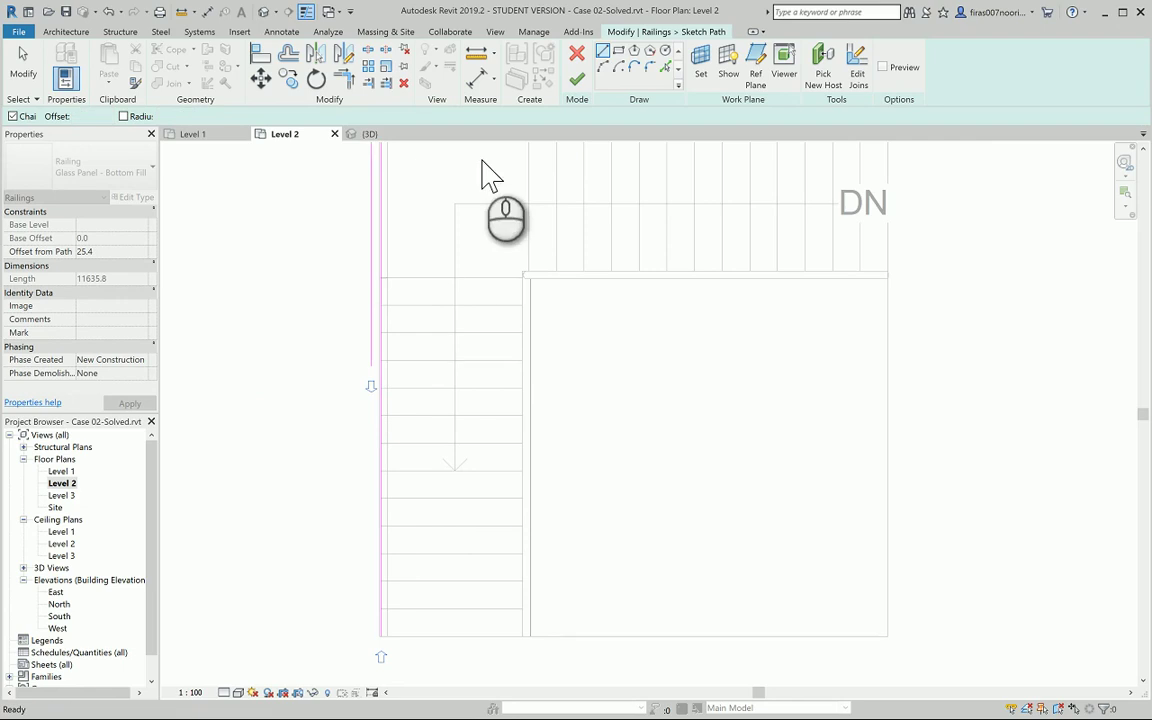
Finish the extended railing's path, check it in 3D, then edit the right railing's path.
click(576, 80)
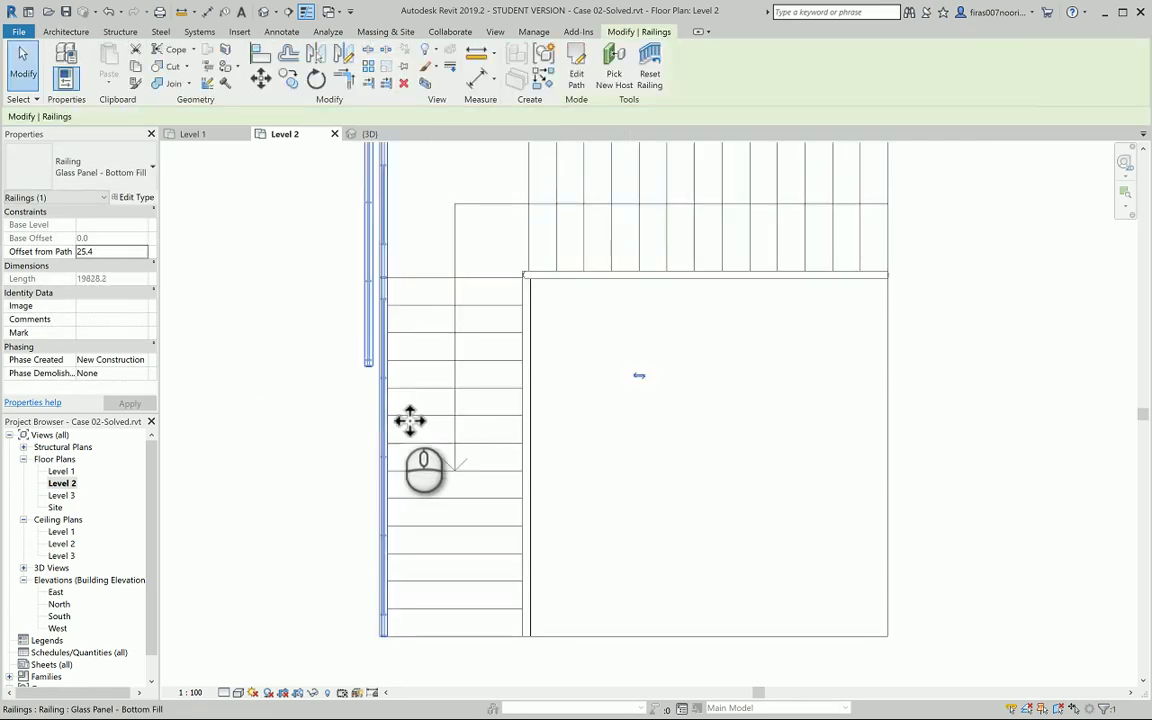
click(650, 522)
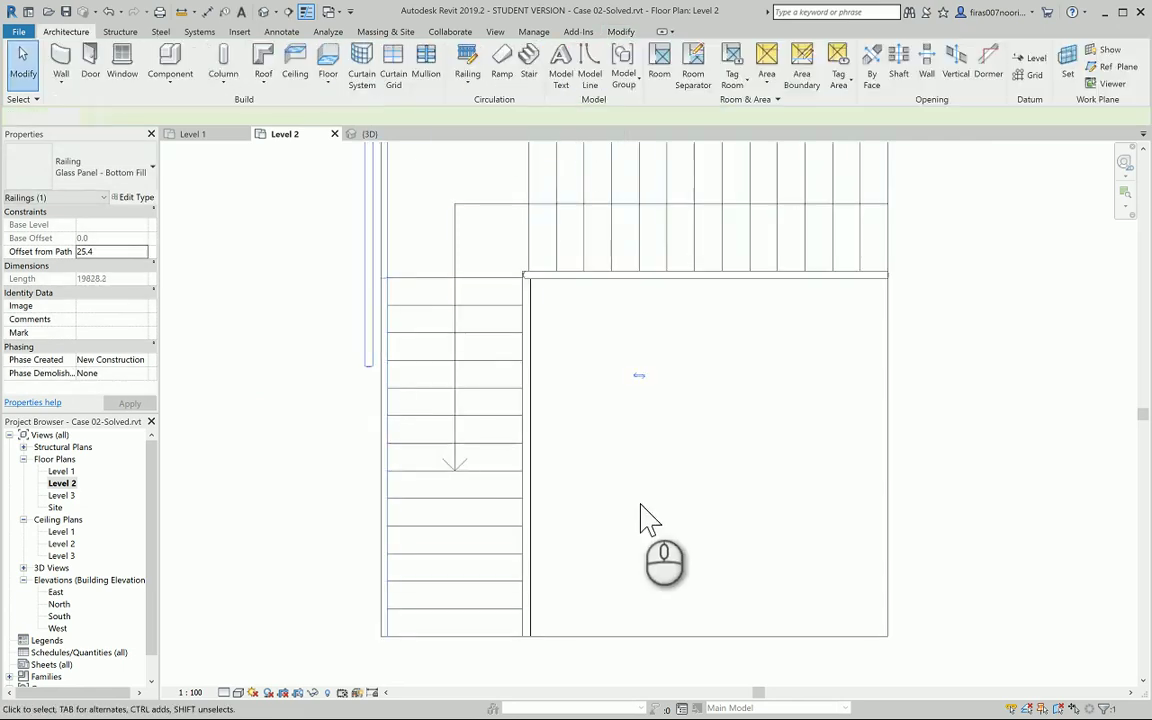
click(305, 11)
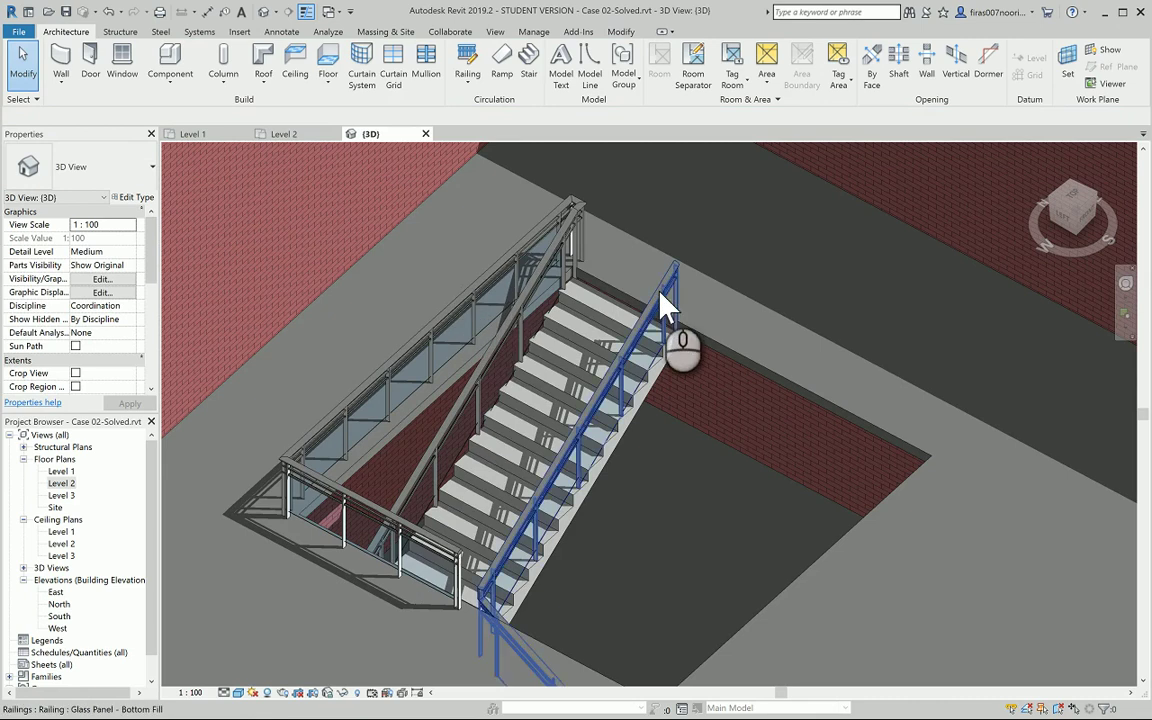
scroll(566, 193, up, 5)
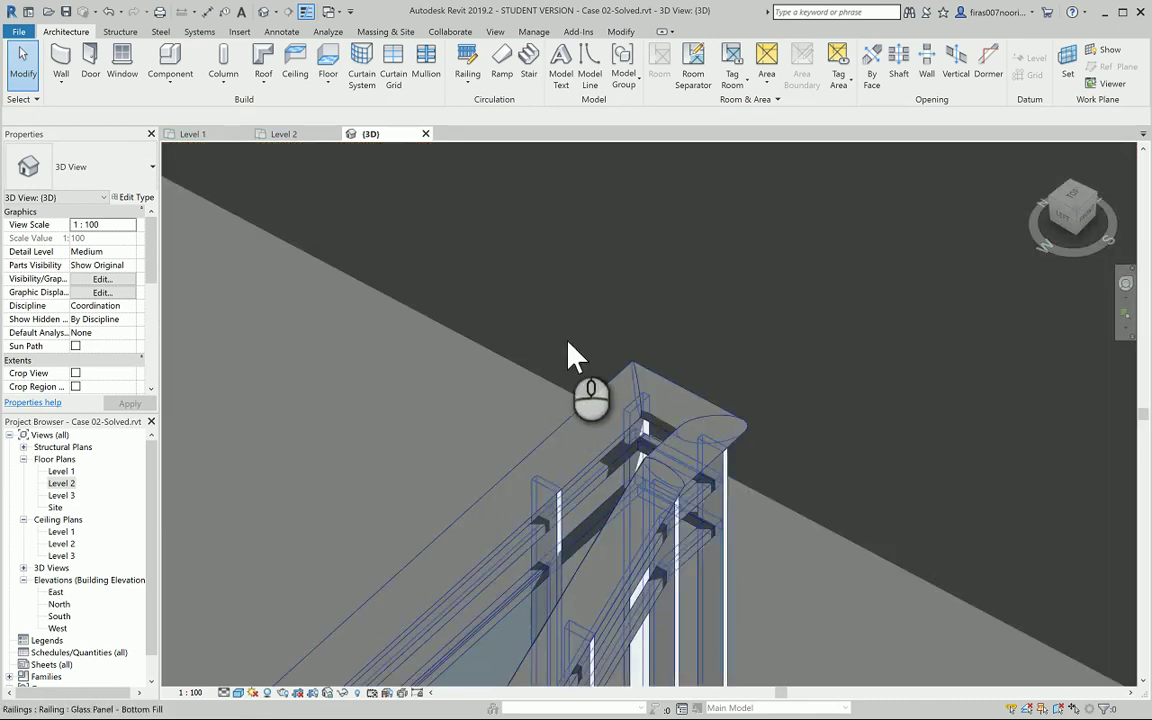
scroll(567, 355, down, 6)
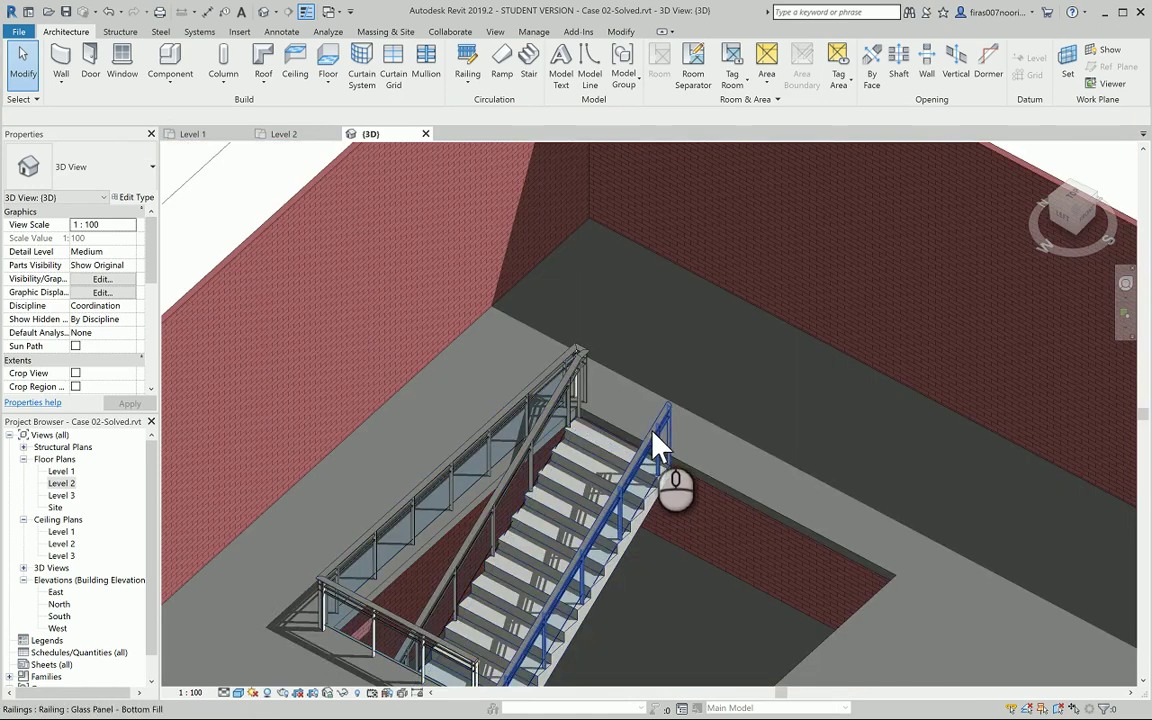
click(660, 440)
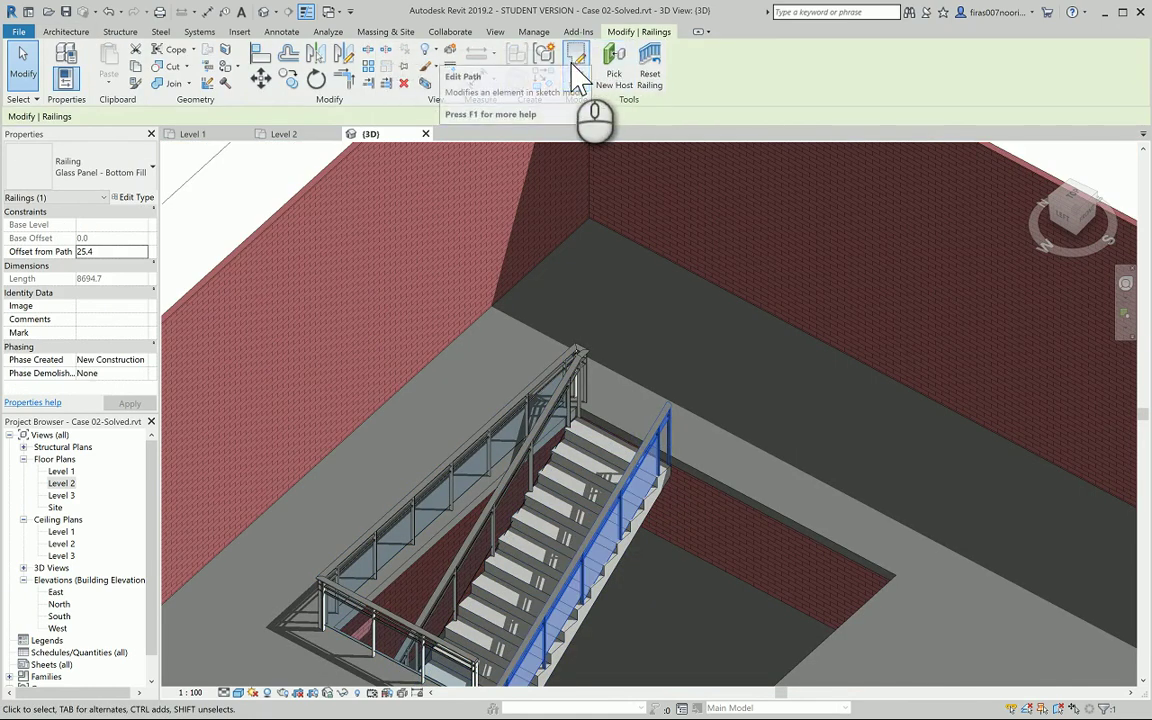
click(578, 76)
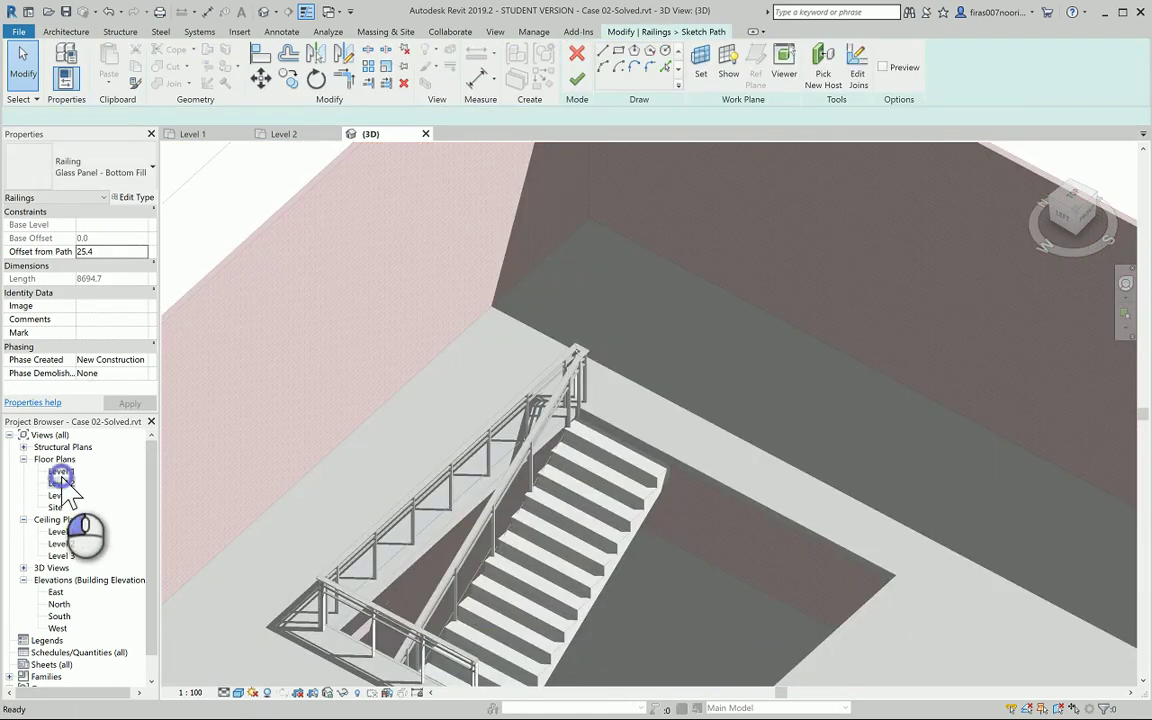
In the Level 2 plan, draw path lines to the opening corner and down to its lower corner.
double_click(62, 483)
scroll(815, 325, up, 4)
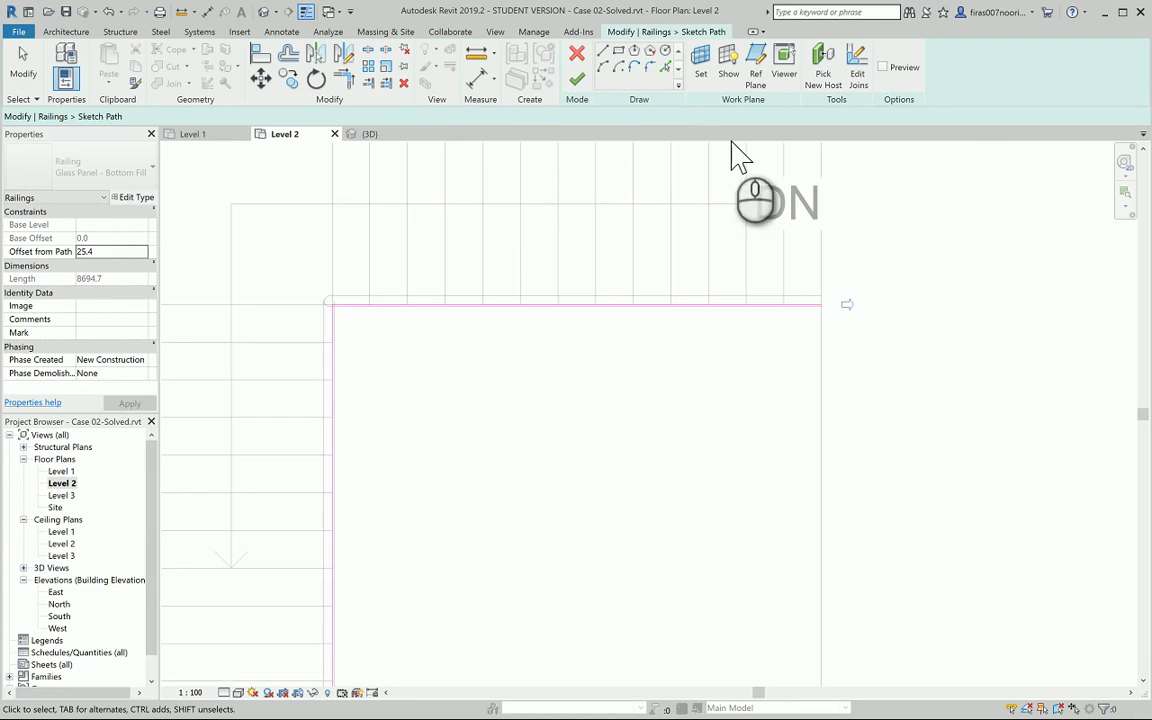
click(603, 52)
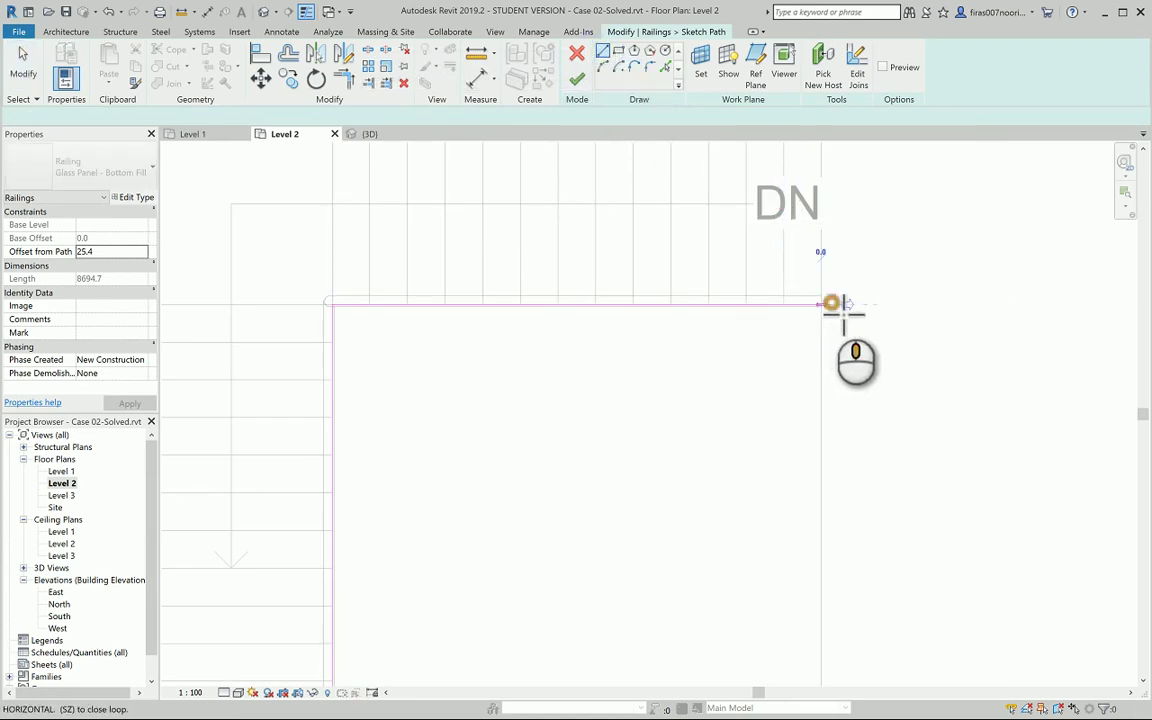
middle_drag(828, 303, 808, 427)
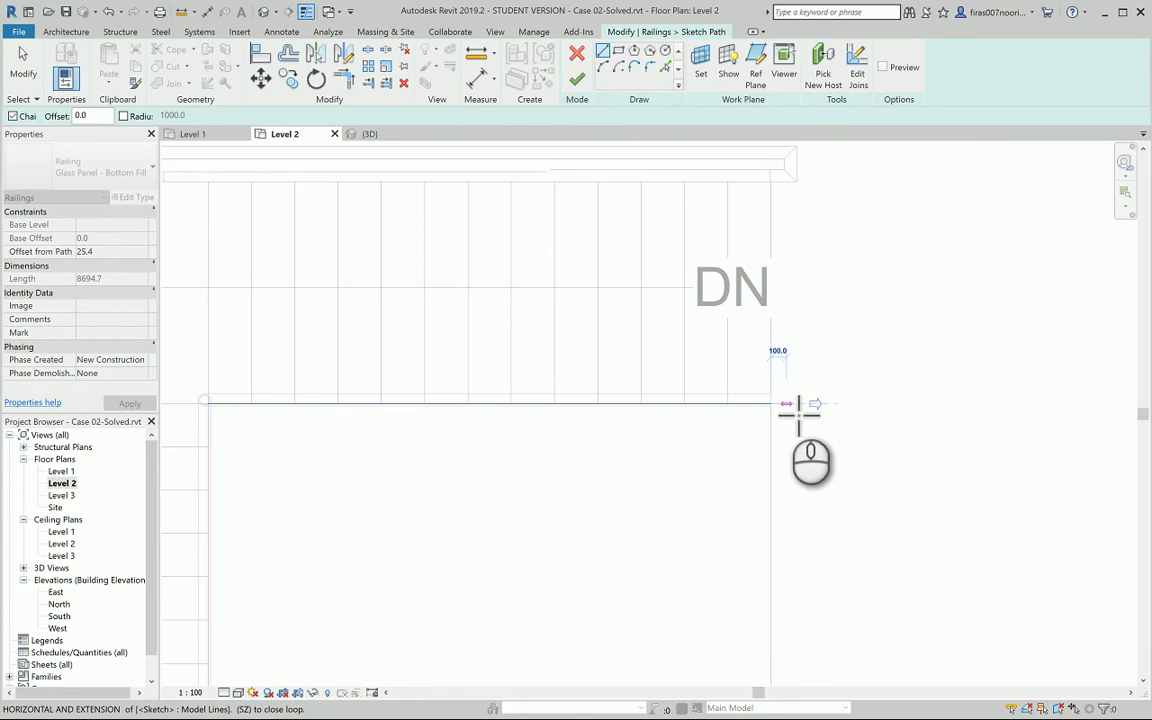
click(790, 405)
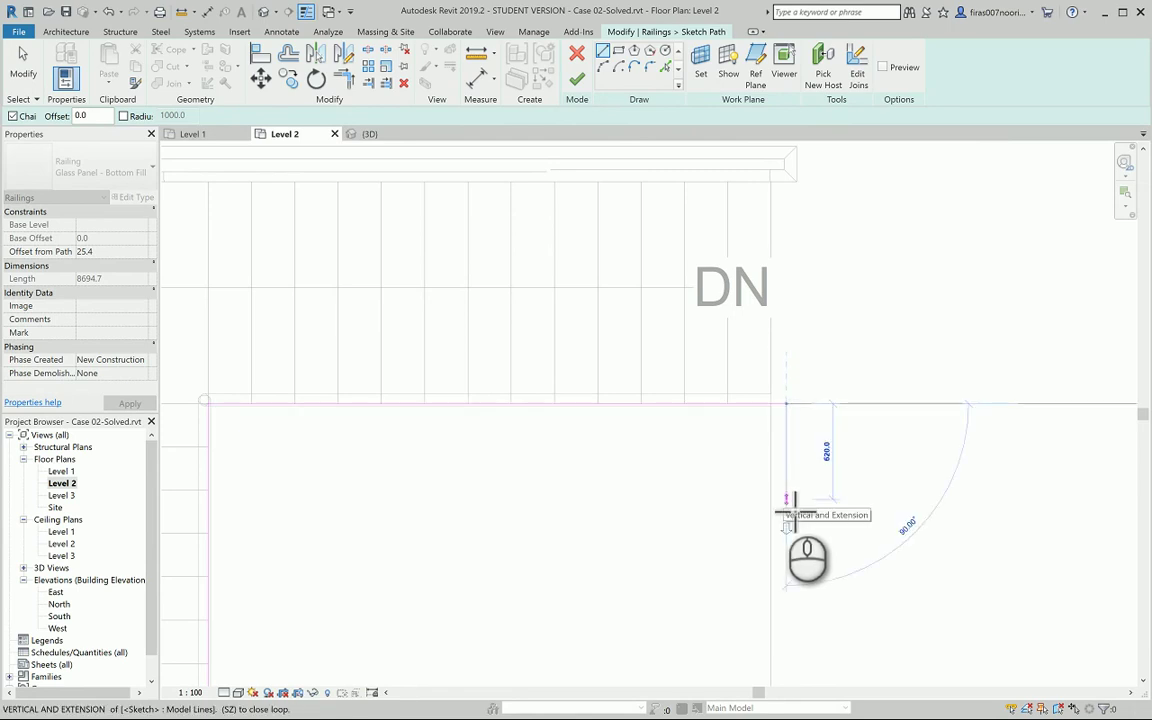
mouse_move(790, 520)
middle_down()
mouse_move(812, 476)
mouse_move(805, 206)
middle_up()
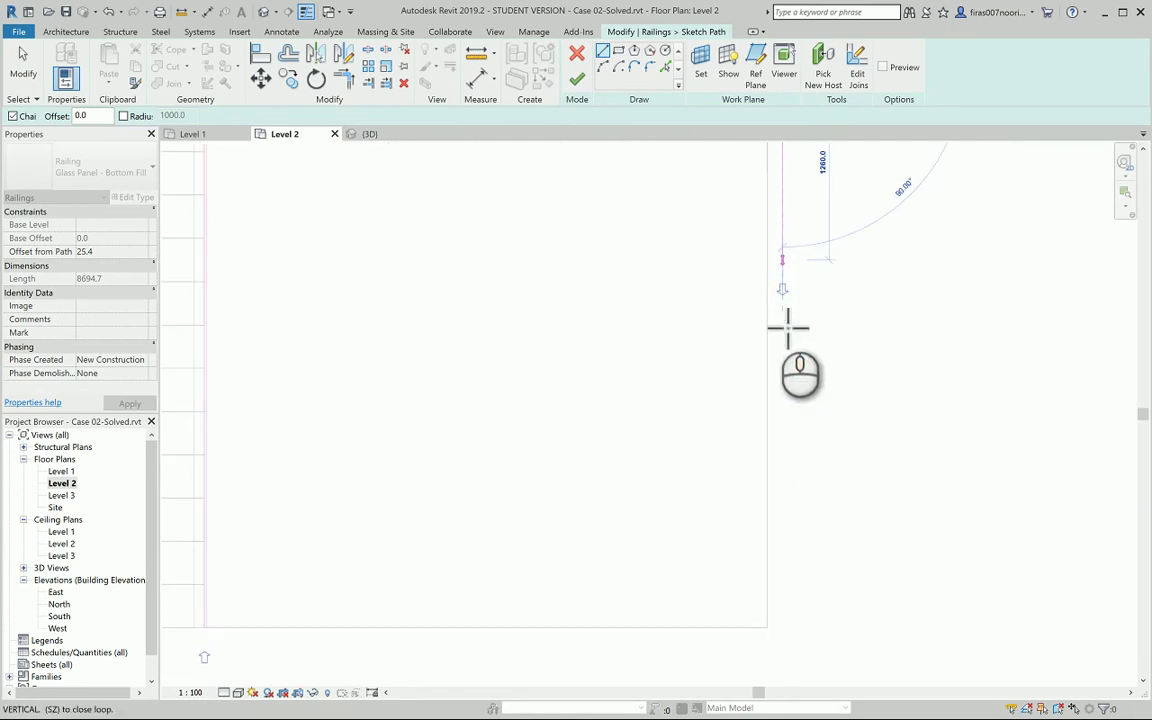
scroll(790, 366, down, 1)
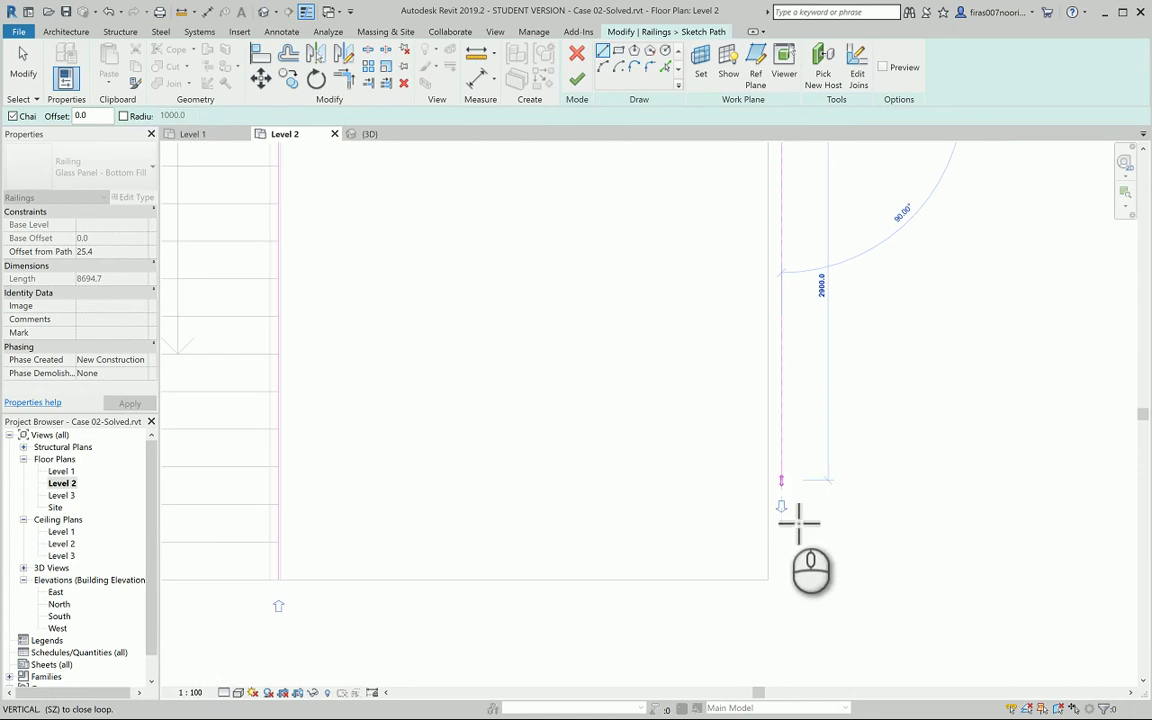
click(794, 598)
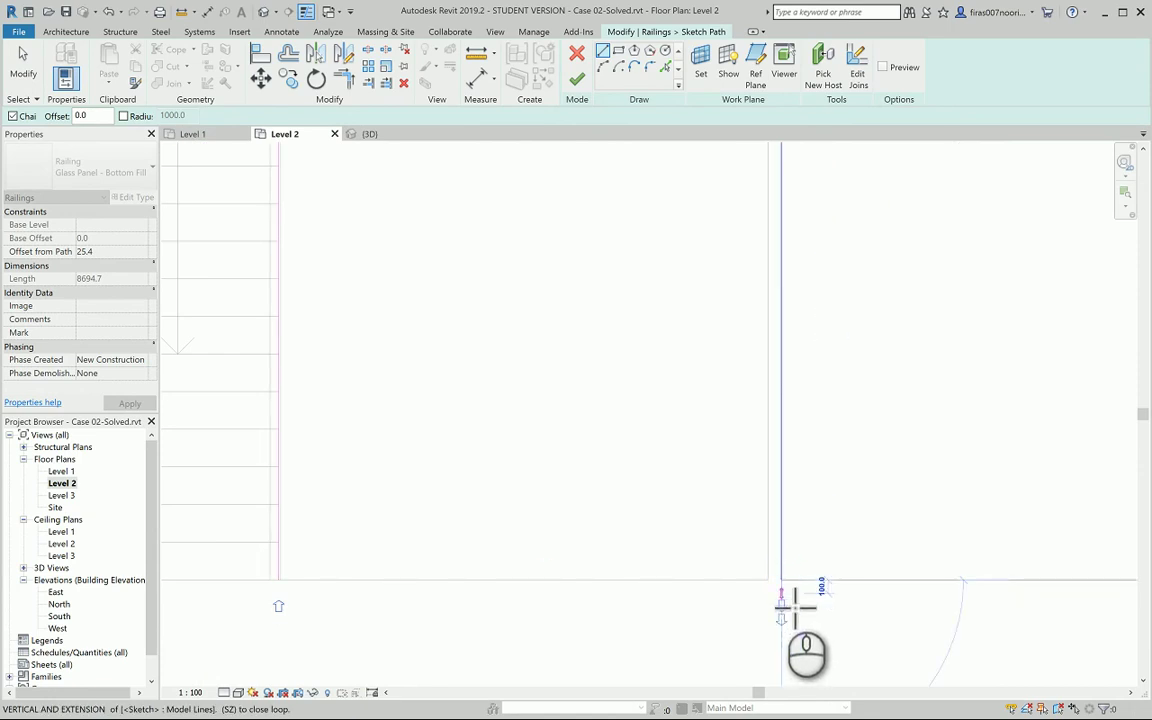
Draw the path line along the opening's bottom edge to the stair corner, then stop drawing.
middle_drag(622, 617, 892, 590)
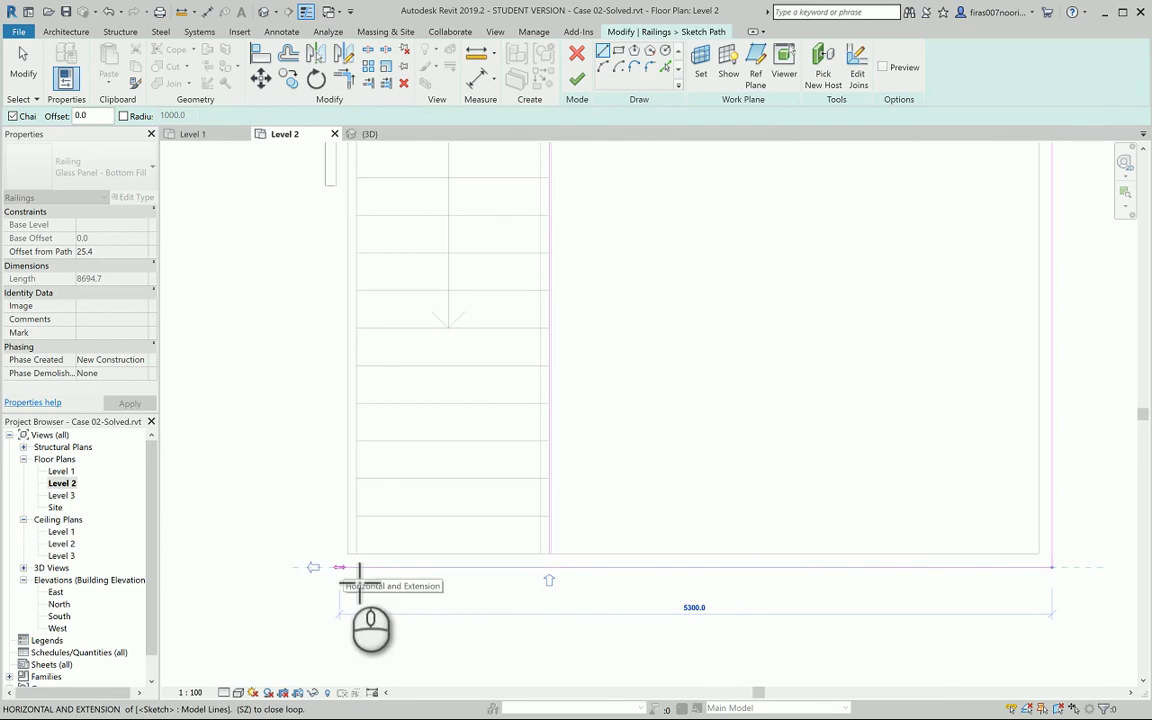
scroll(360, 580, up, 3)
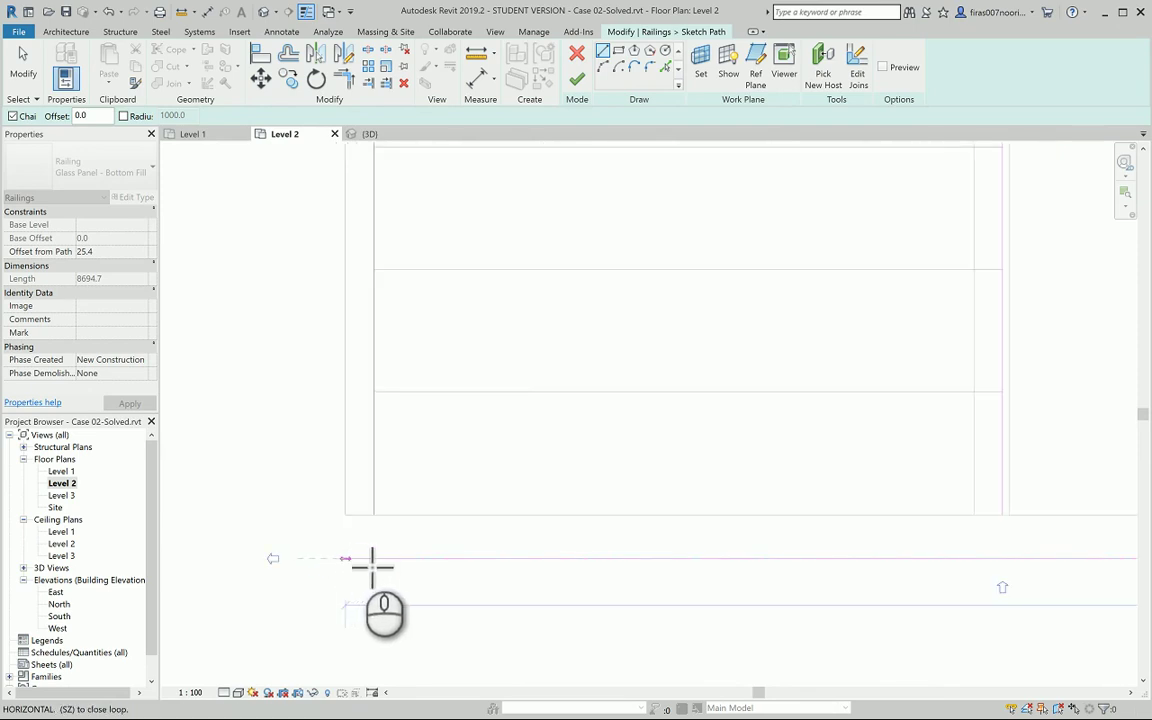
scroll(360, 566, down, 2)
scroll(375, 580, down, 3)
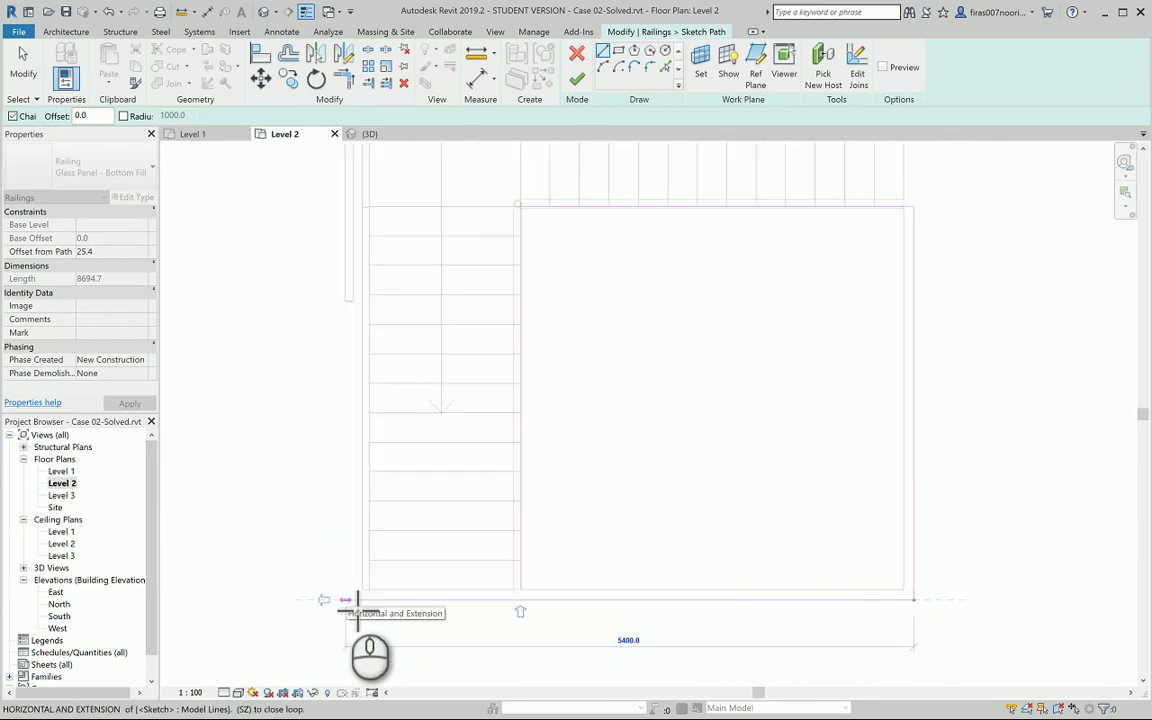
click(357, 600)
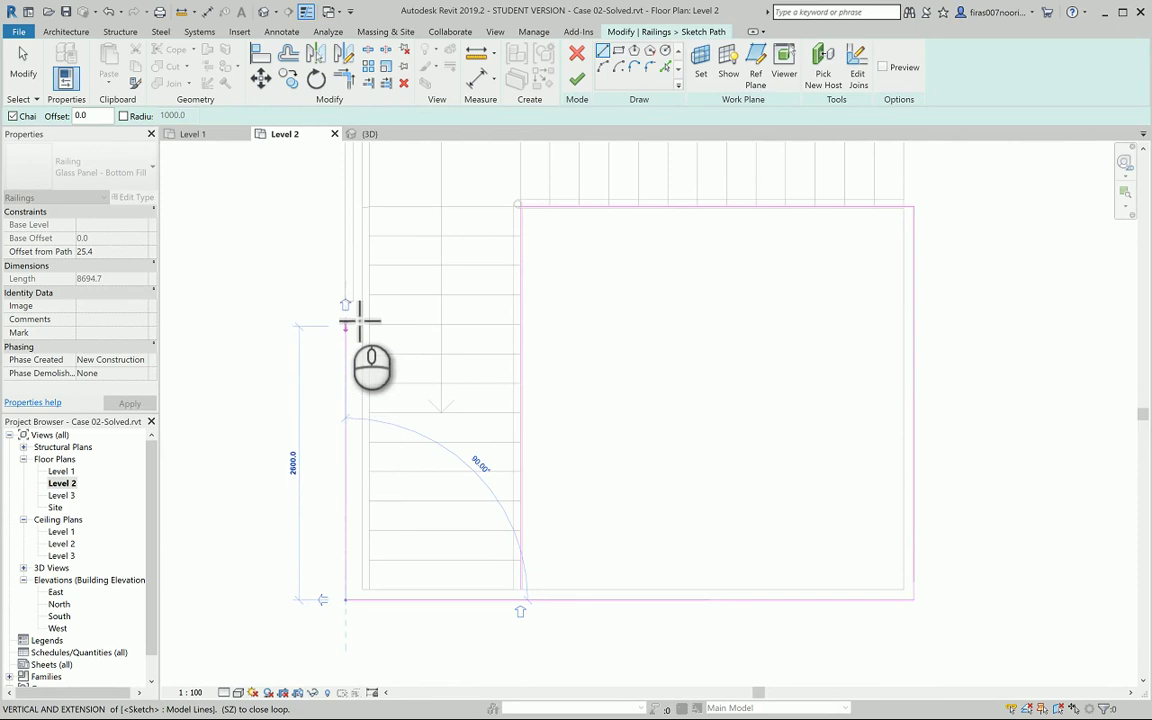
scroll(360, 318, up, 4)
scroll(359, 316, up, 3)
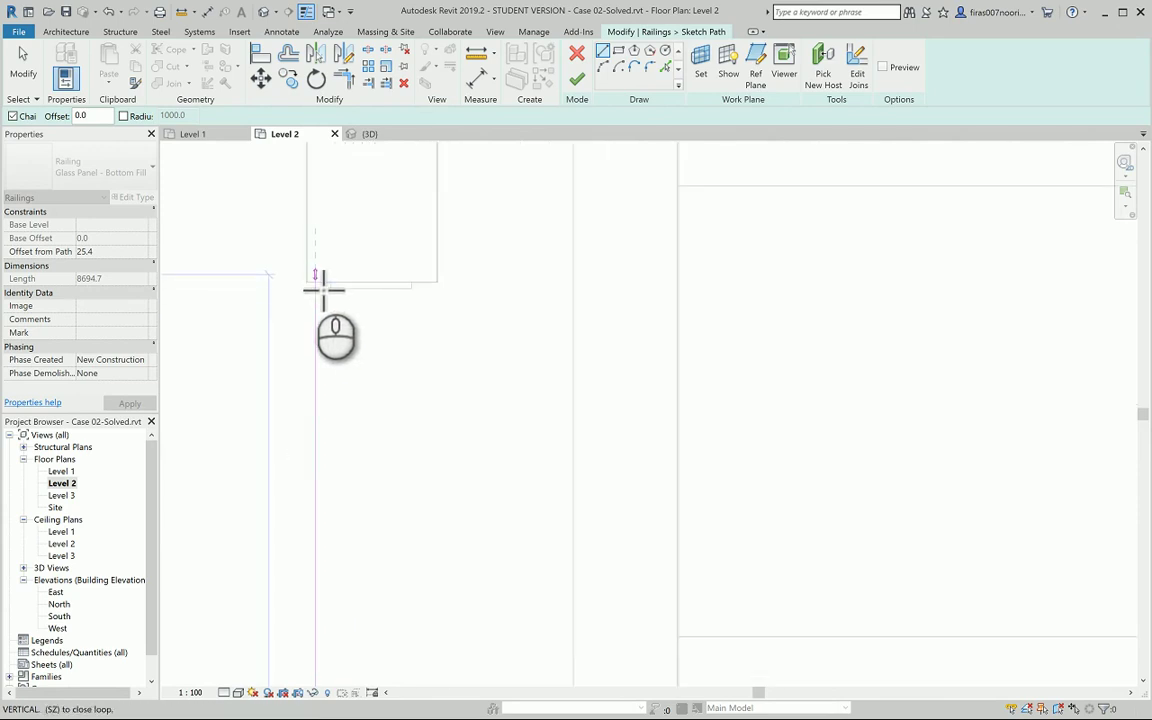
key(Escape)
key(Escape)
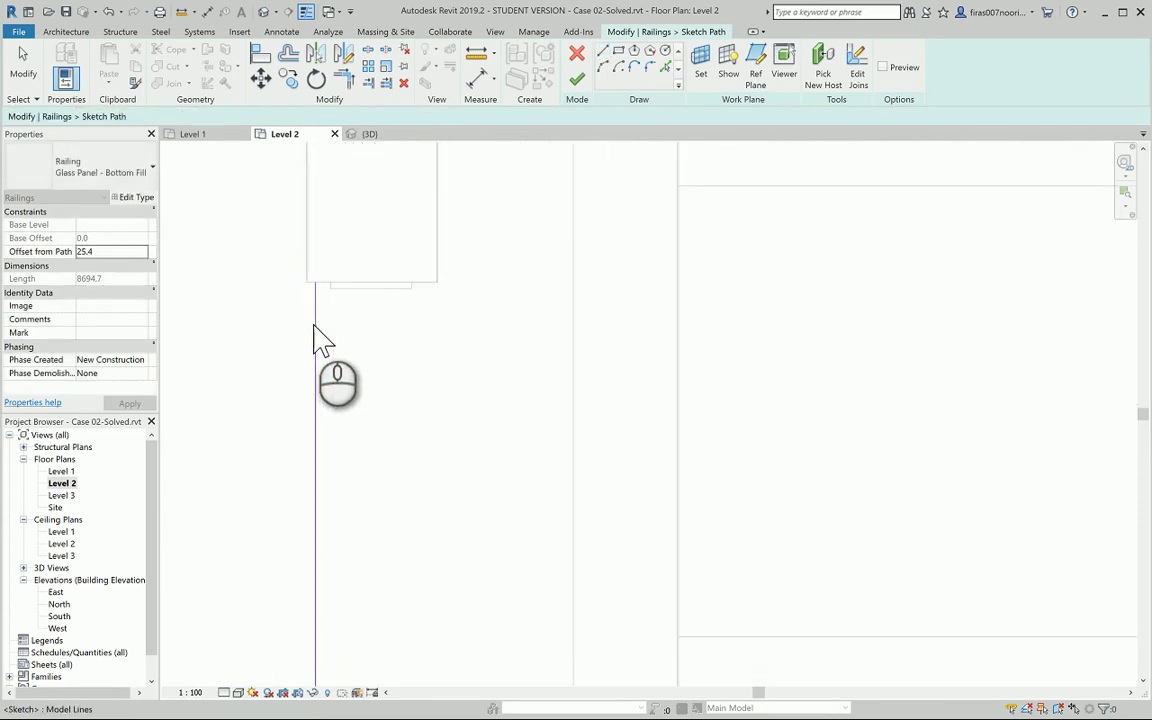
Move the vertical path line over by 25 and finish the railing path edit.
click(310, 270)
click(260, 77)
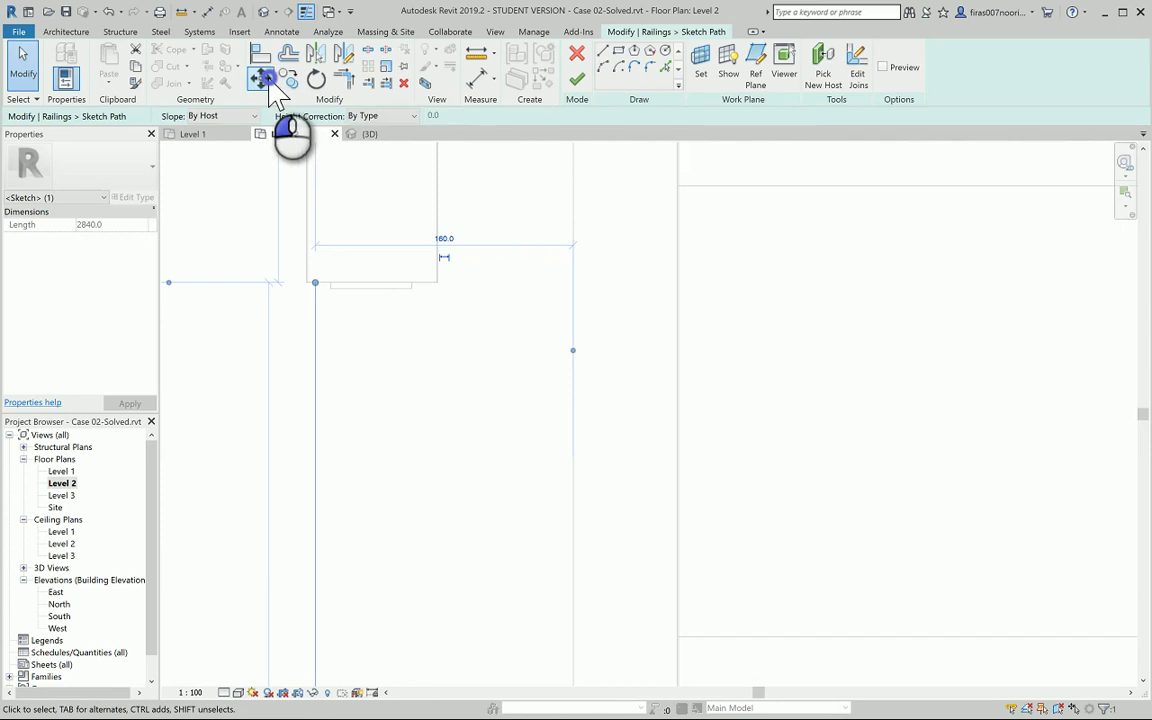
click(310, 283)
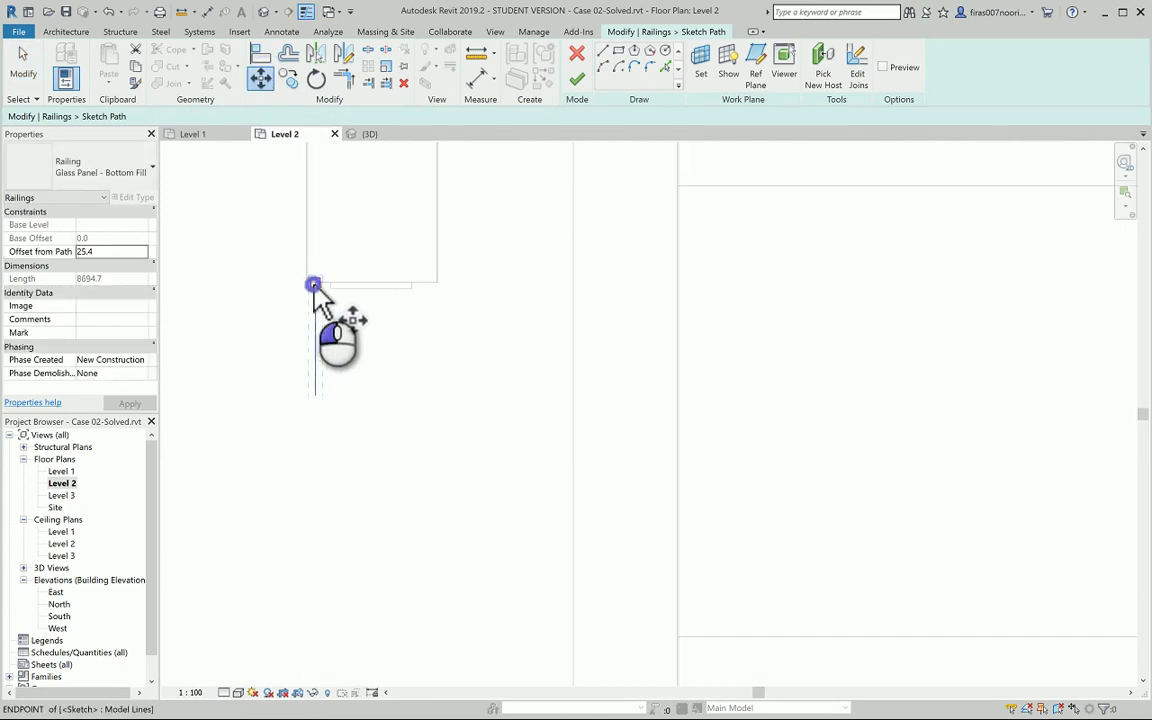
click(372, 283)
click(475, 380)
scroll(490, 400, down, 3)
middle_drag(496, 429, 486, 120)
click(577, 79)
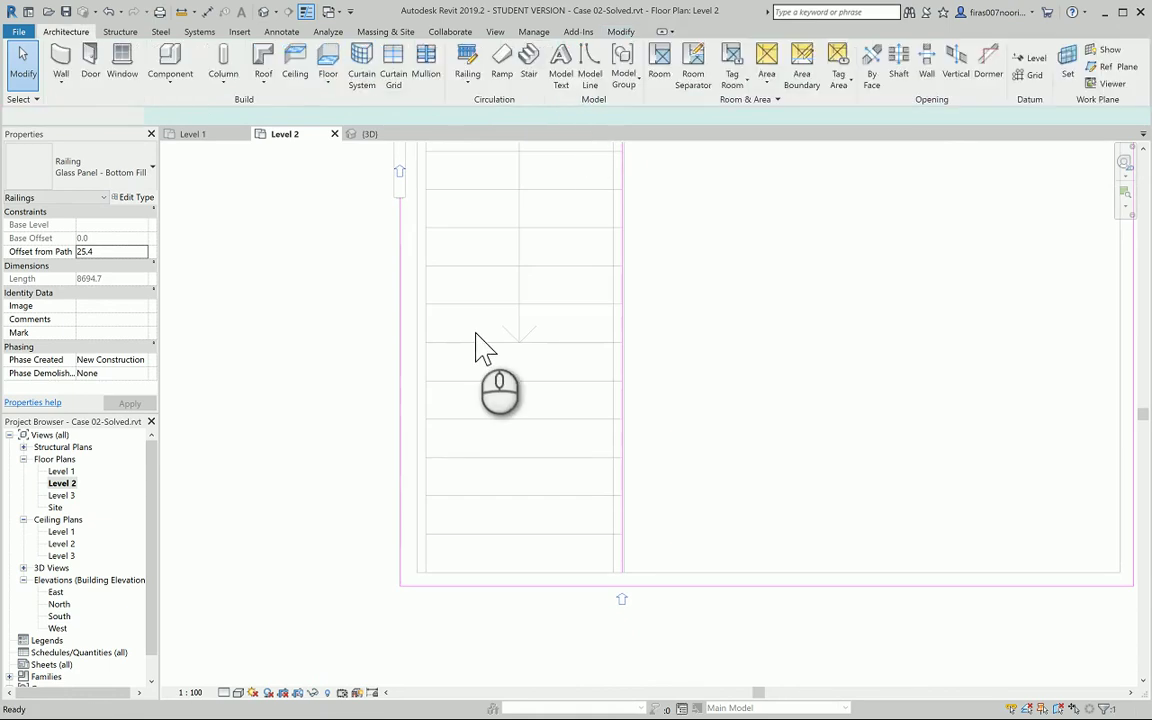
Select the long glass railing and measure its junction at the opening corner with an aligned dimension (DI).
click(370, 188)
scroll(370, 188, up, 5)
scroll(495, 285, up, 3)
middle_drag(571, 463, 391, 288)
middle_drag(480, 380, 458, 352)
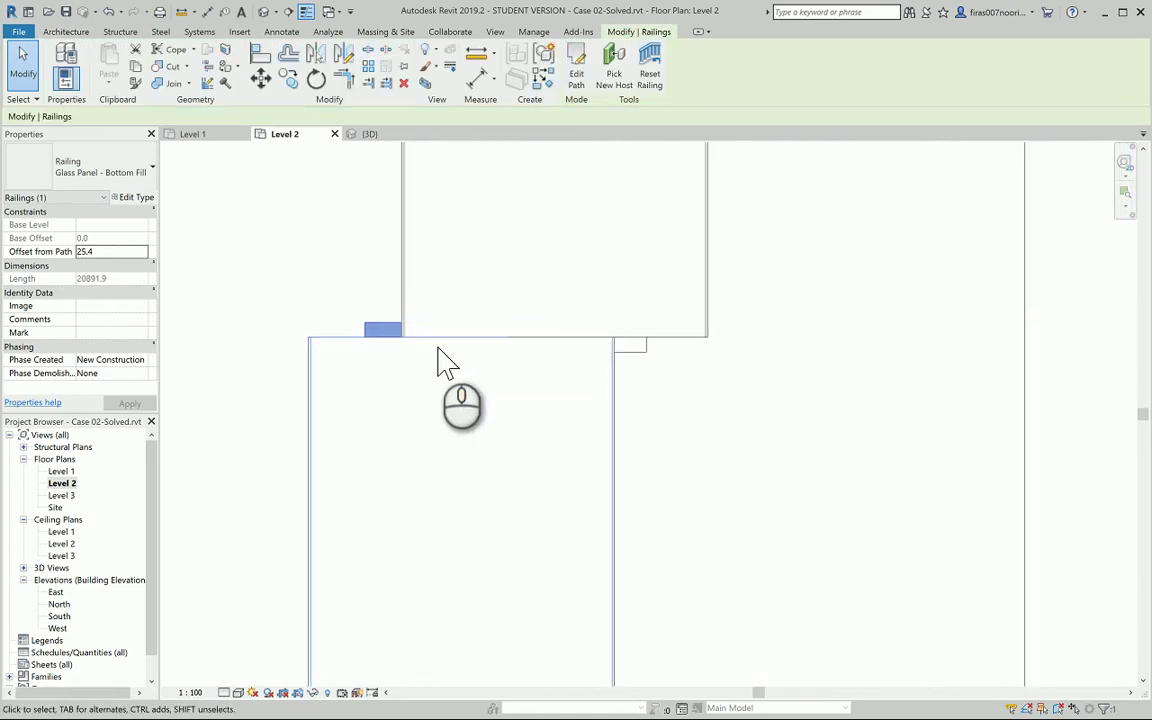
key(d)
key(i)
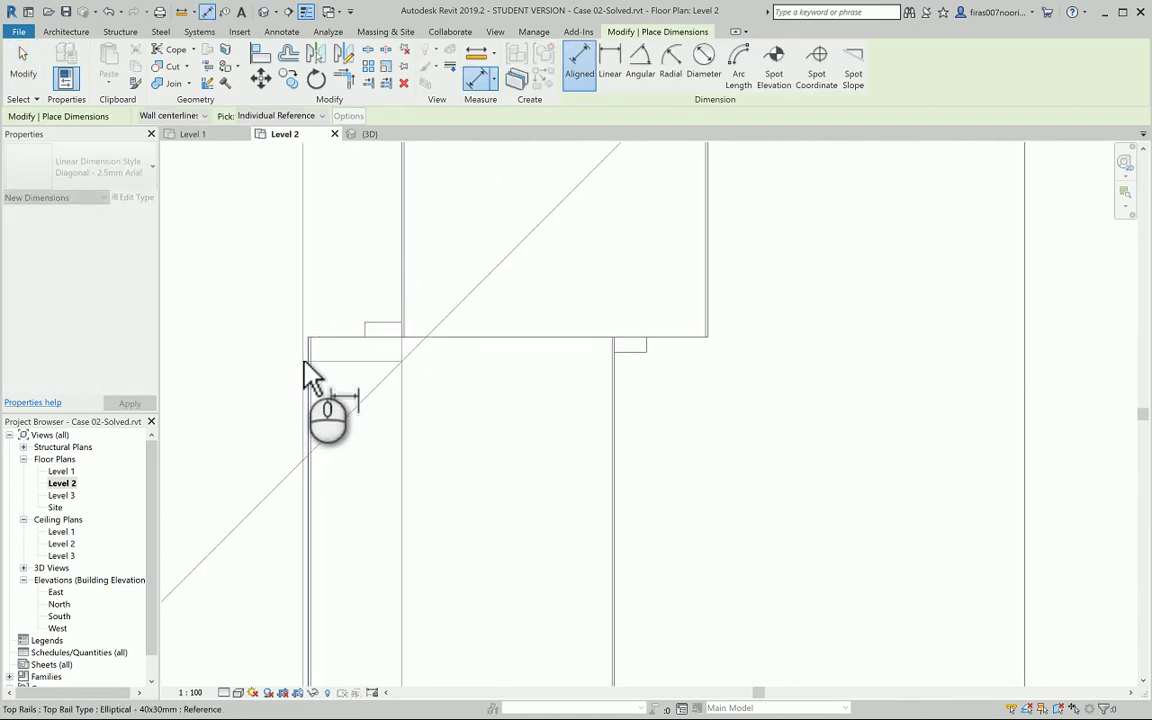
scroll(308, 372, up, 3)
scroll(308, 372, down, 3)
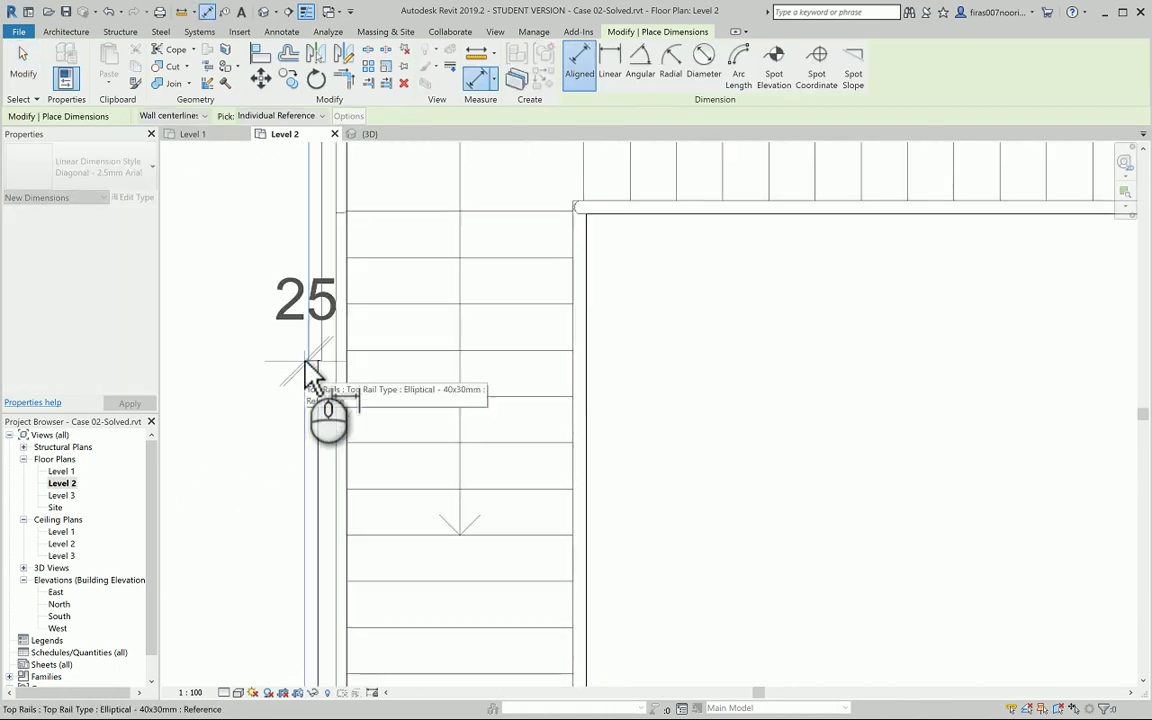
scroll(310, 372, up, 2)
key(Escape)
key(Escape)
Extend the long railing's path with a new 25 line and finish the path edit.
click(314, 372)
click(563, 58)
click(555, 390)
key(l)
key(i)
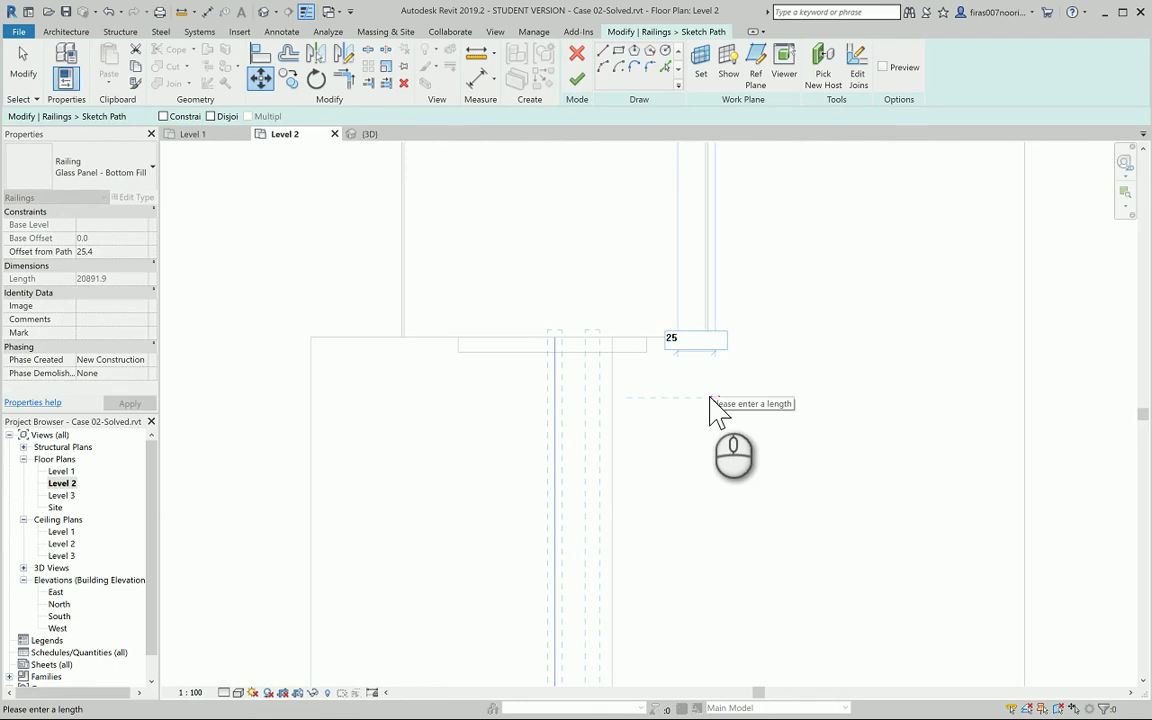
key(Return)
key(Escape)
key(Escape)
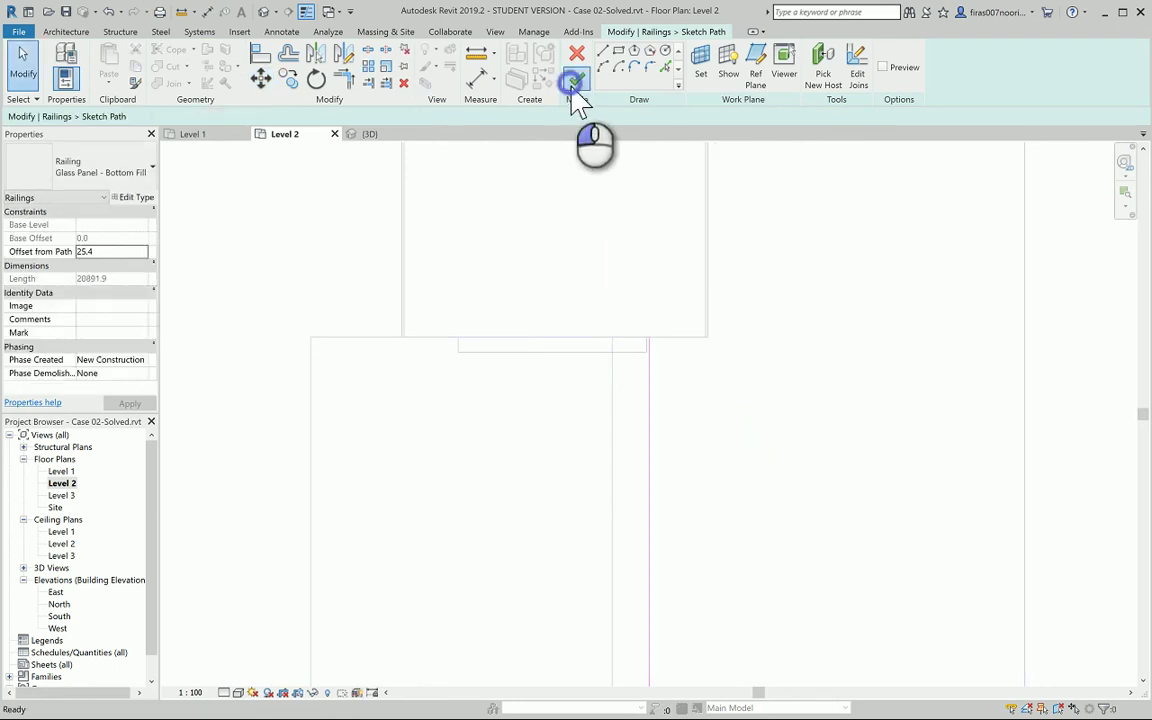
click(576, 82)
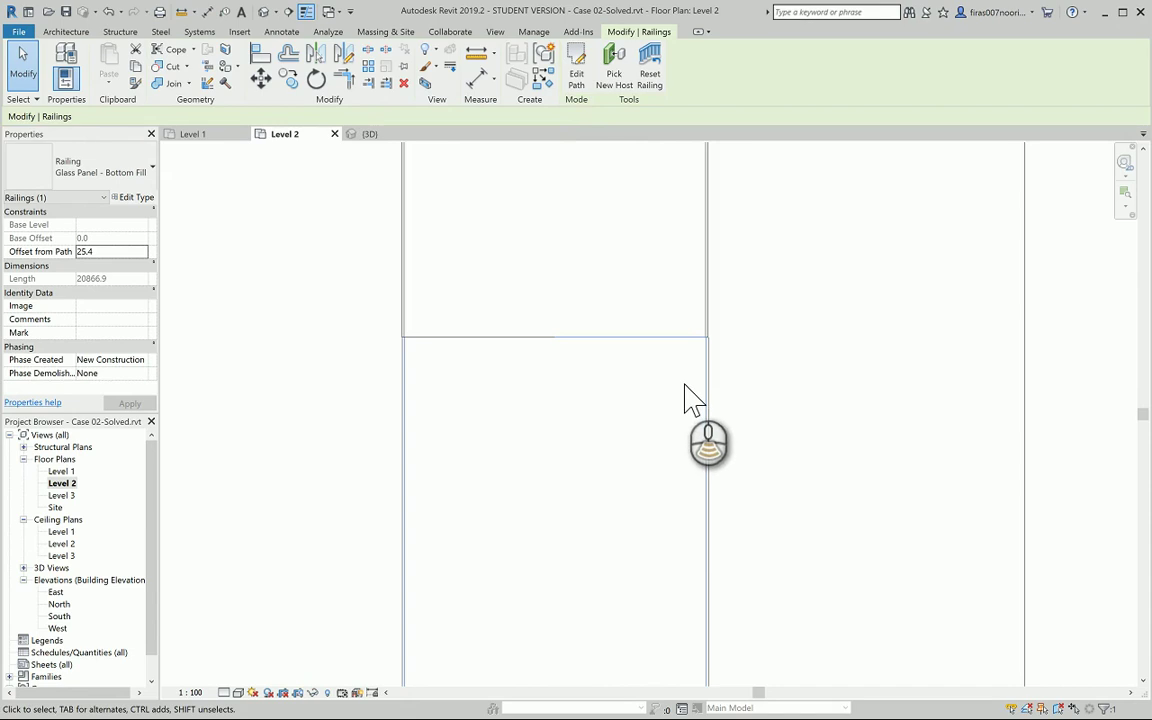
Frame the stair in the plan, deselect the railing, and switch to the 3D view.
scroll(686, 388, up, 2)
middle_drag(689, 391, 548, 195)
middle_drag(565, 374, 630, 630)
click(949, 363)
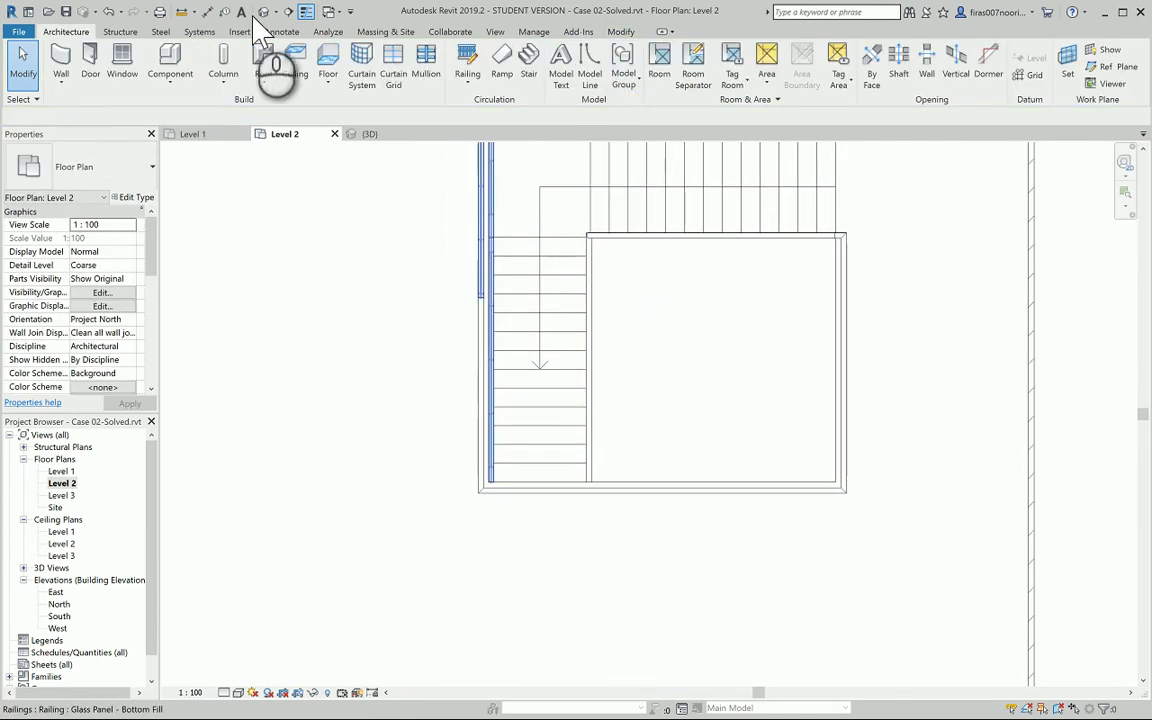
click(369, 134)
Zoom and pan the 3D view in on where the glass railings meet around the opening.
middle_drag(625, 378, 660, 385)
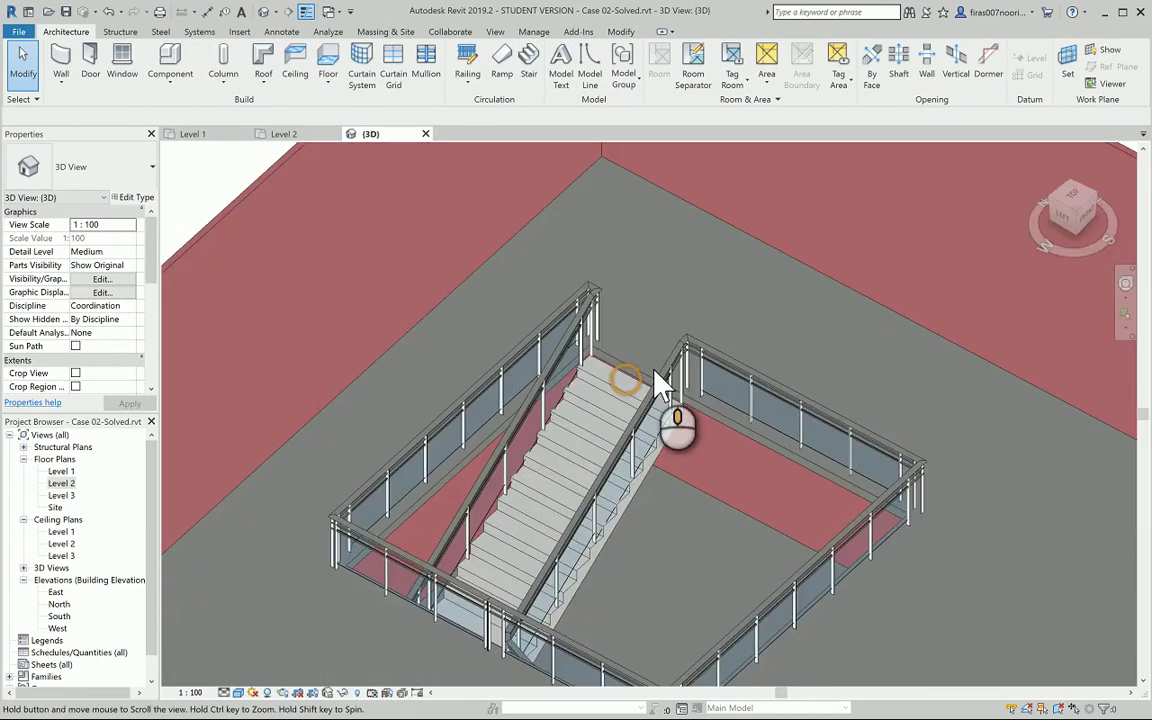
scroll(681, 470, up, 3)
middle_drag(694, 489, 785, 205)
middle_drag(231, 545, 378, 592)
scroll(385, 603, up, 2)
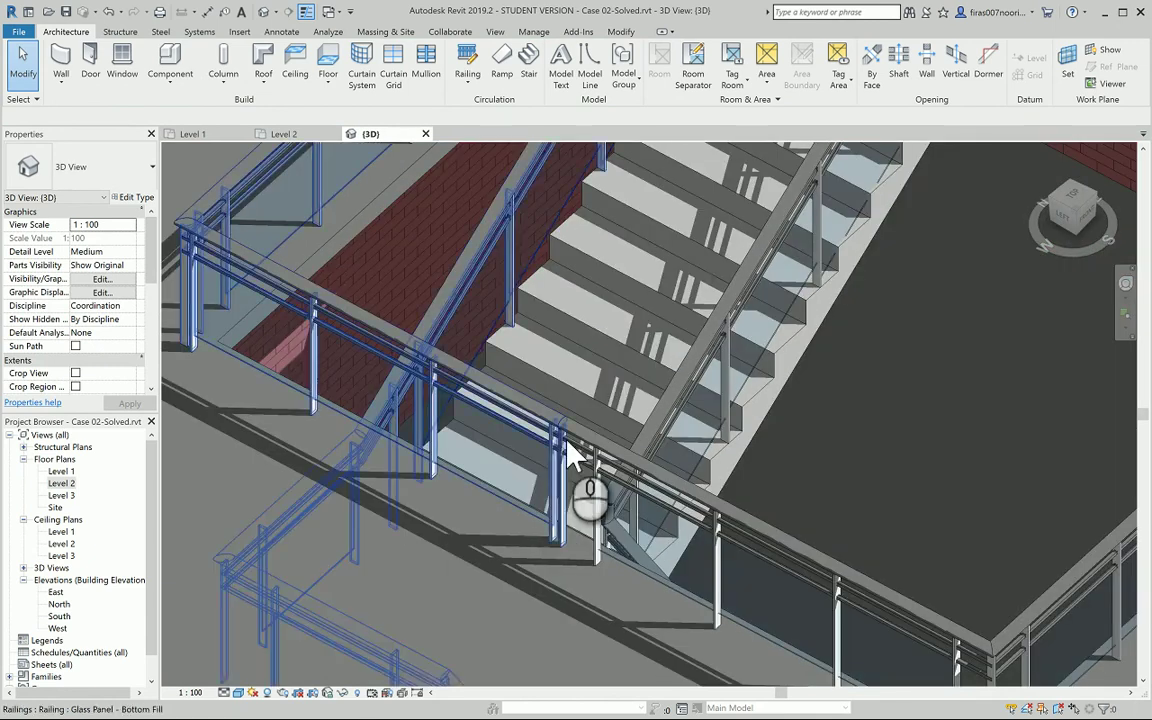
scroll(514, 474, up, 4)
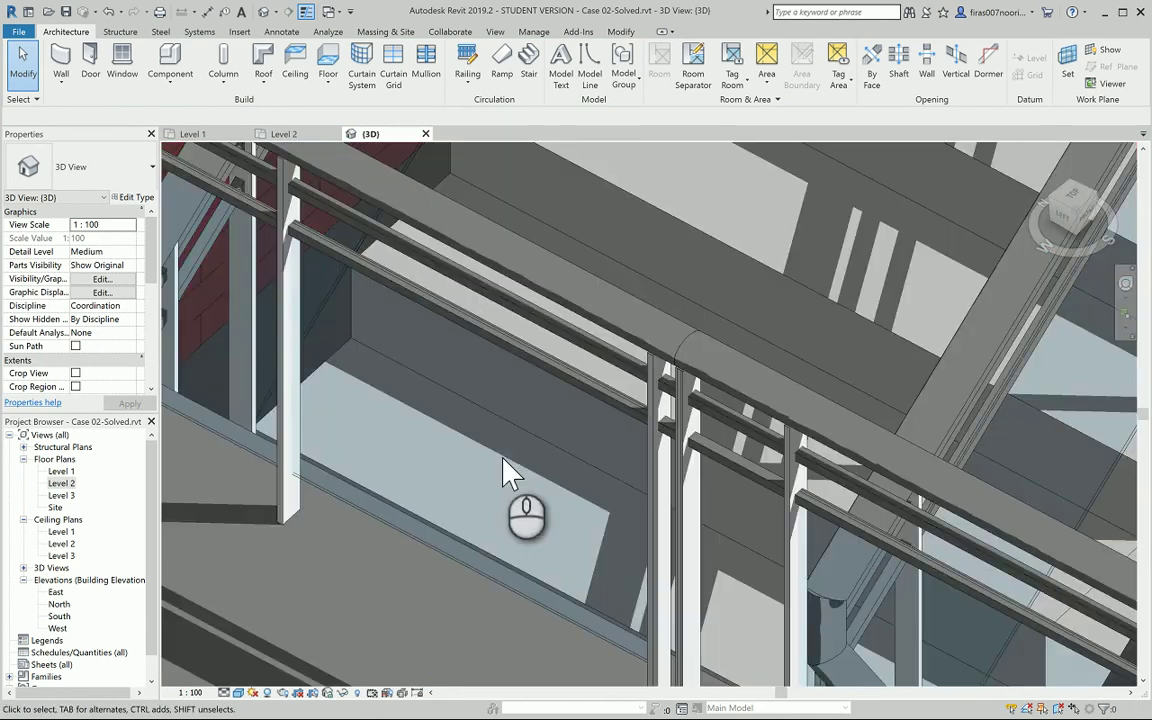
scroll(526, 500, up, 2)
middle_drag(526, 500, 526, 503)
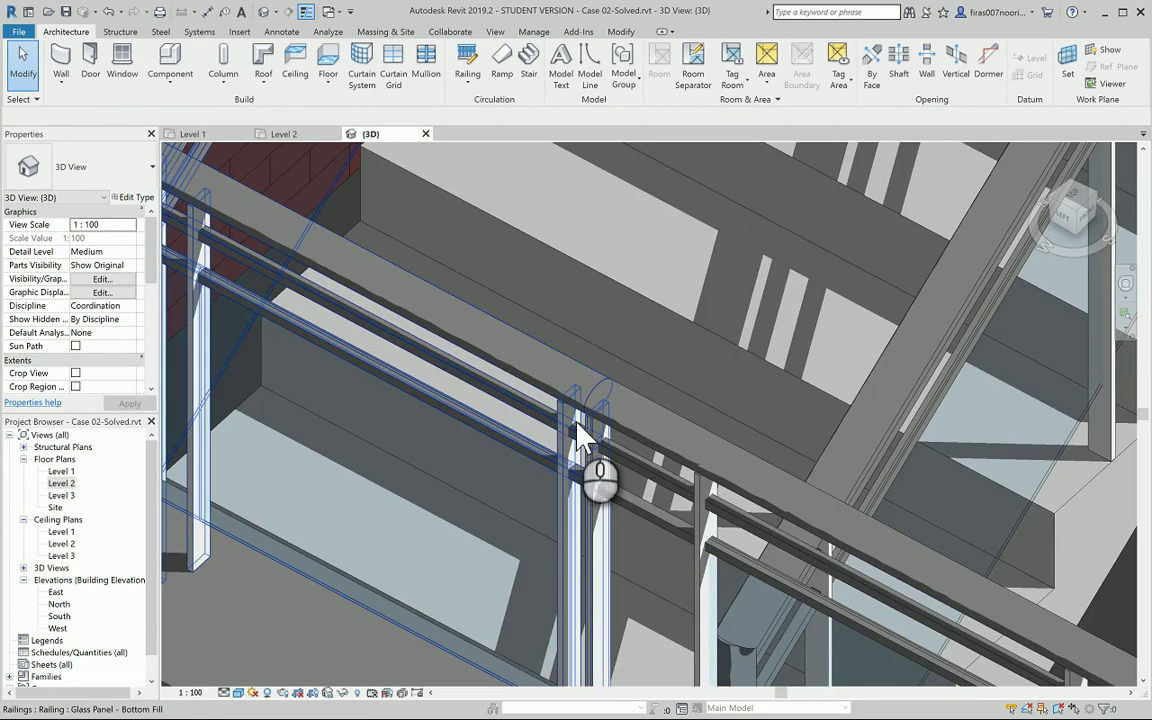
middle_drag(438, 456, 506, 385)
scroll(419, 442, down, 8)
scroll(550, 303, up, 6)
mouse_move(530, 290)
middle_down()
mouse_move(560, 382)
mouse_move(617, 424)
mouse_move(622, 365)
mouse_move(603, 488)
mouse_move(661, 427)
mouse_move(674, 386)
middle_up()
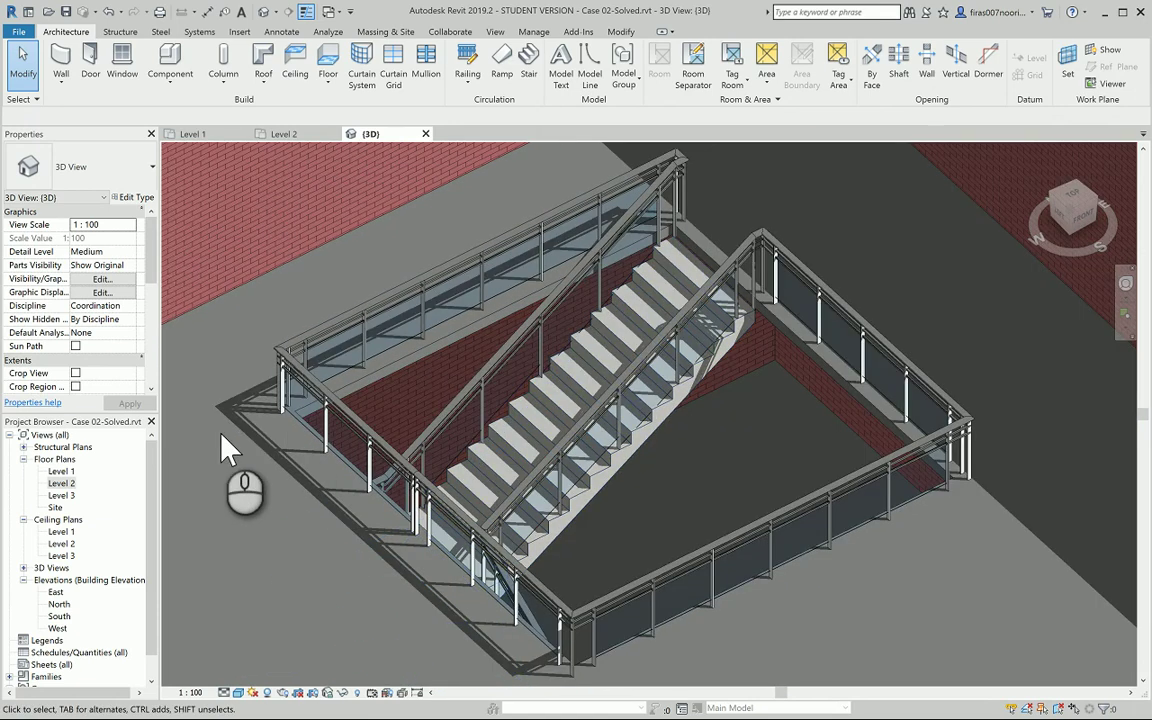